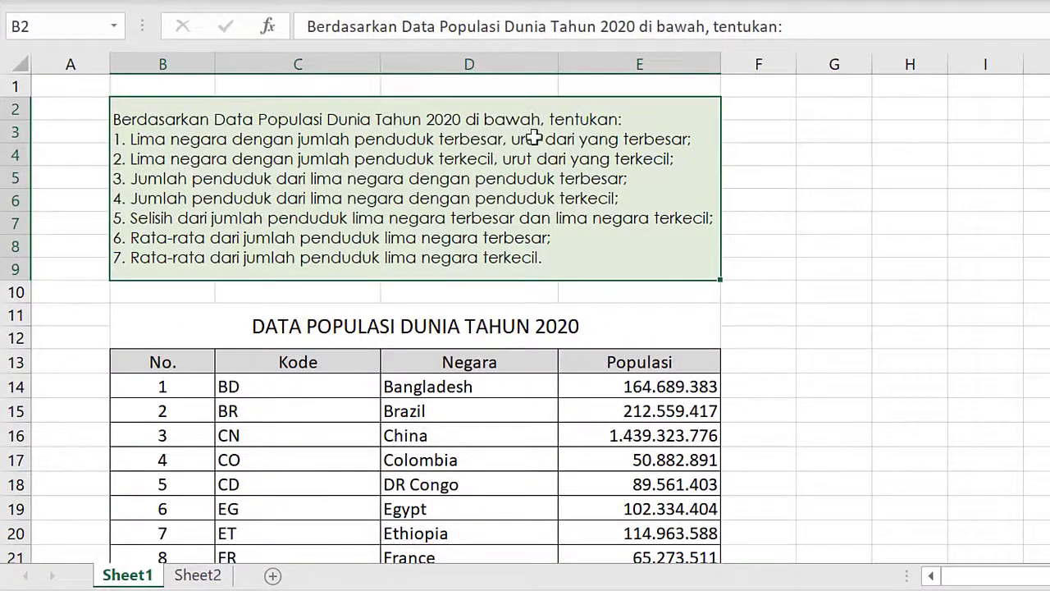
# Review the seven questions and the 2020 world population table listing country codes, names and populations
pyautogui.scroll(-4, 410, 429)
pyautogui.scroll(4, 421, 459)
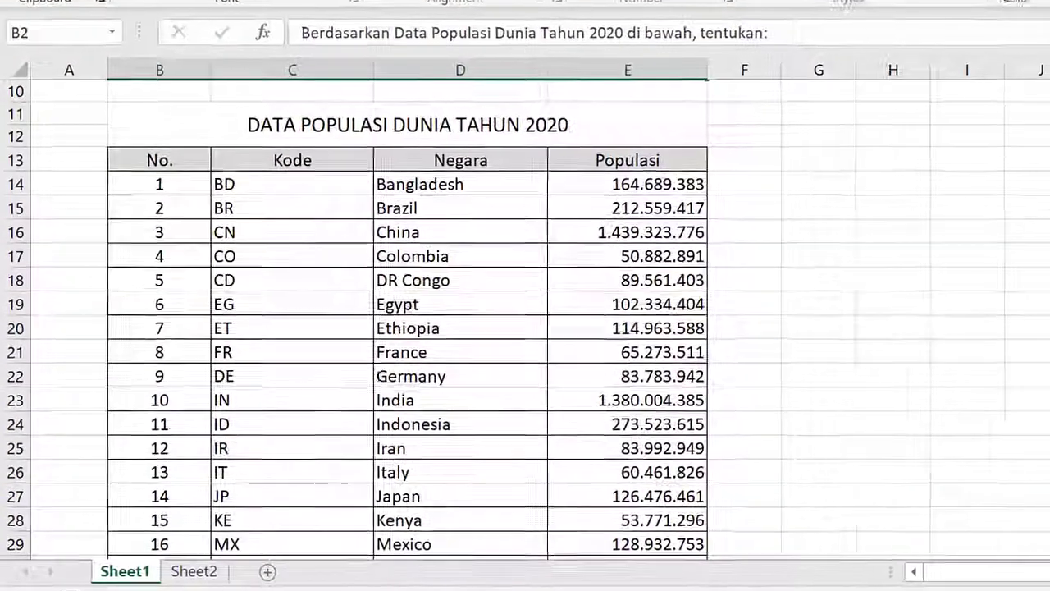
pyautogui.scroll(-2, 452, 339)
pyautogui.scroll(-3, 582, 320)
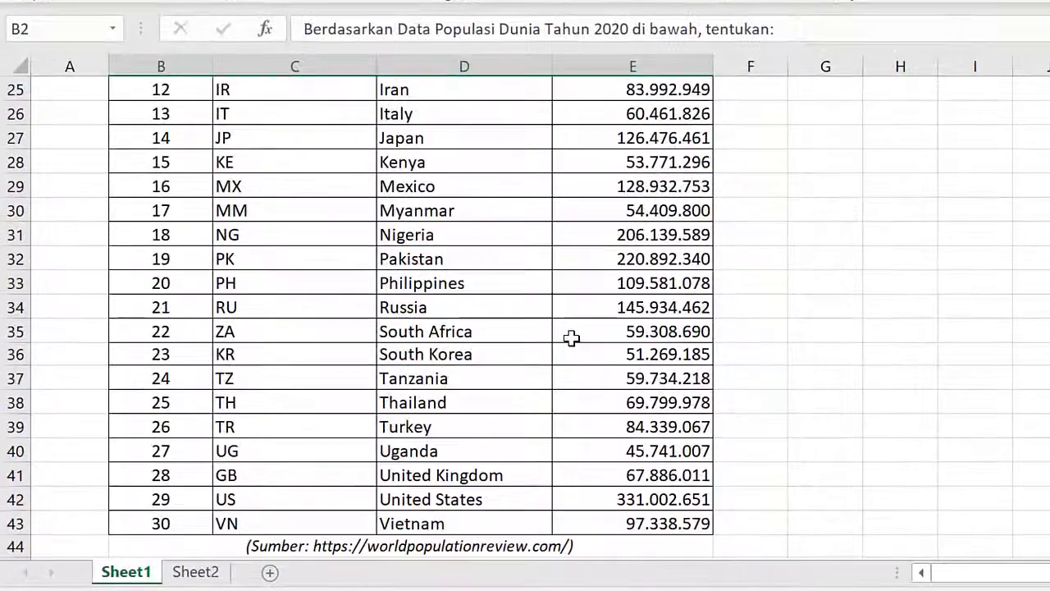
pyautogui.scroll(5, 288, 413)
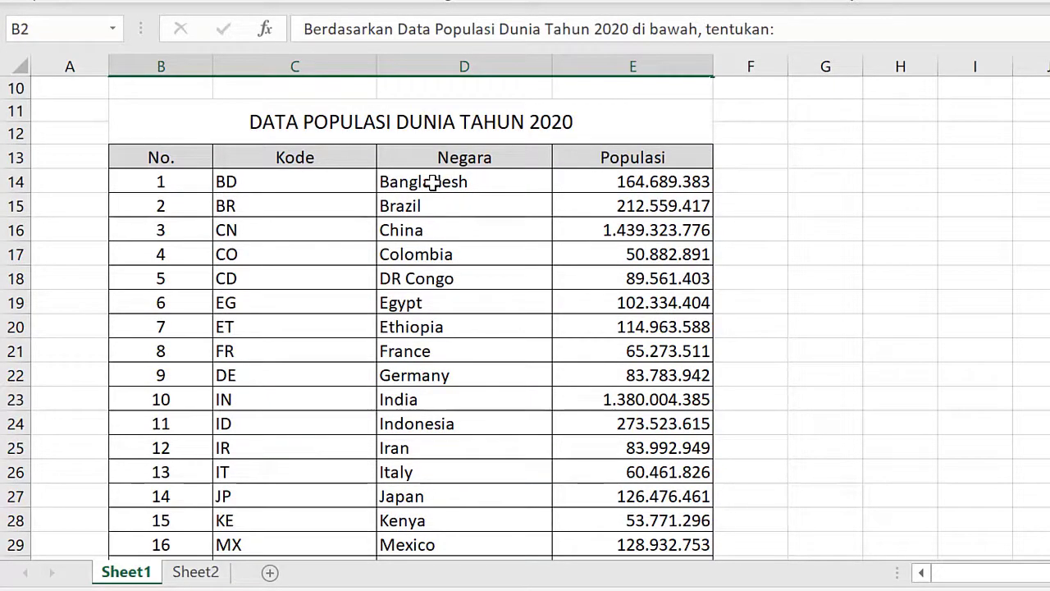
pyautogui.scroll(-6, 434, 180)
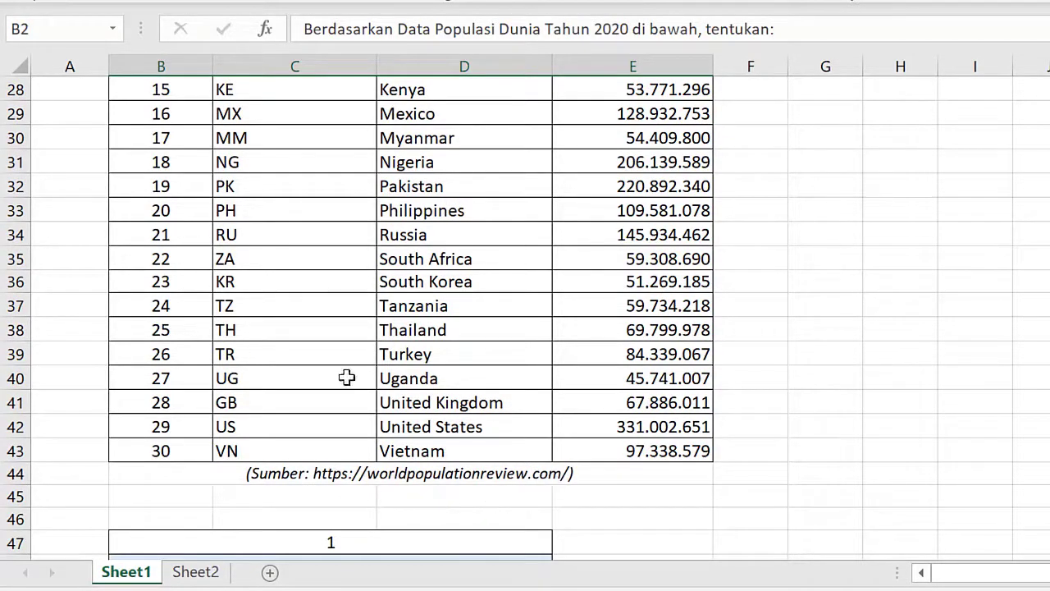
pyautogui.scroll(9, 487, 331)
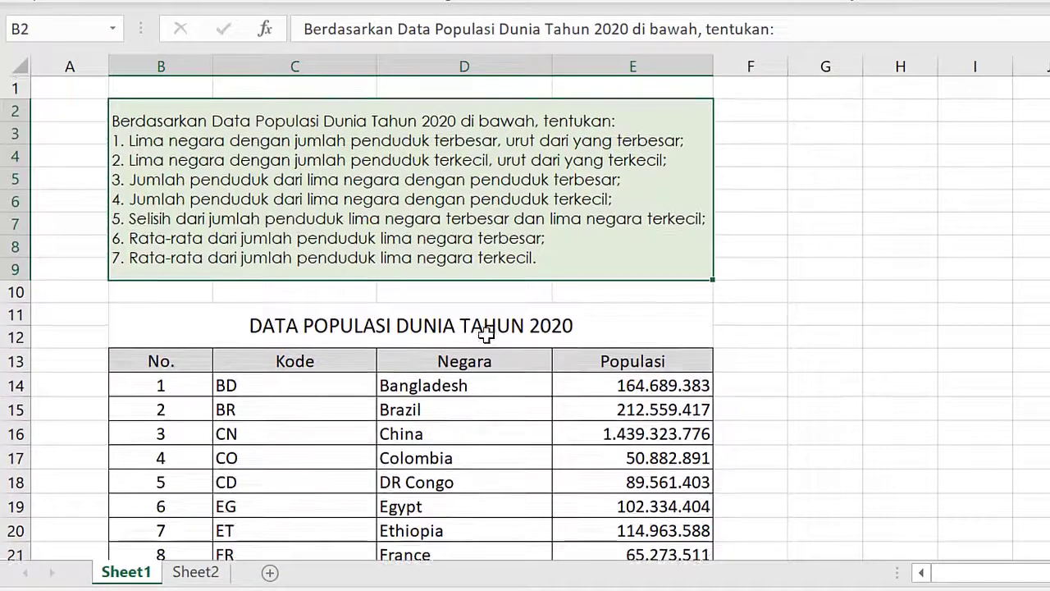
pyautogui.scroll(-9, 448, 494)
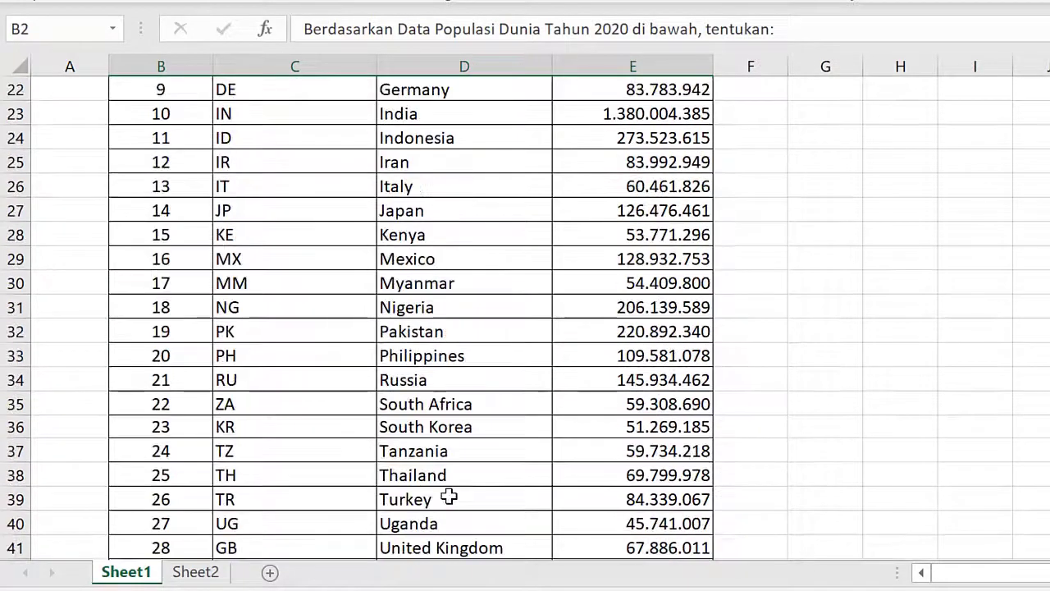
# Enter =LARGE($E$14:$E$43;{1;2;3;4;5}) in D49 to list the five largest populations in descending order
pyautogui.scroll(-3, 448, 497)
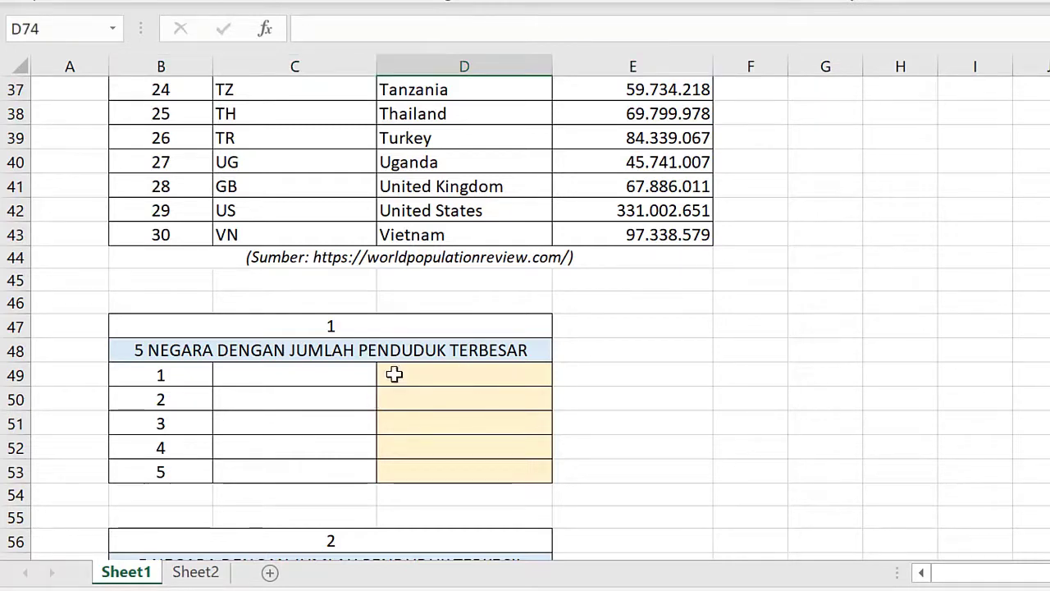
pyautogui.click(447, 373)
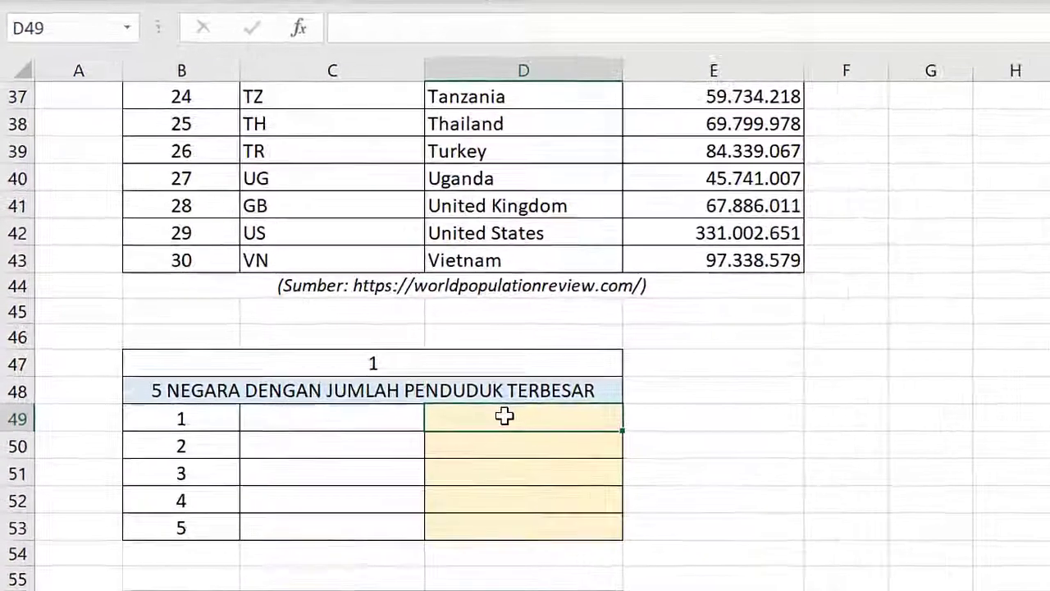
pyautogui.write('=LARGE(')
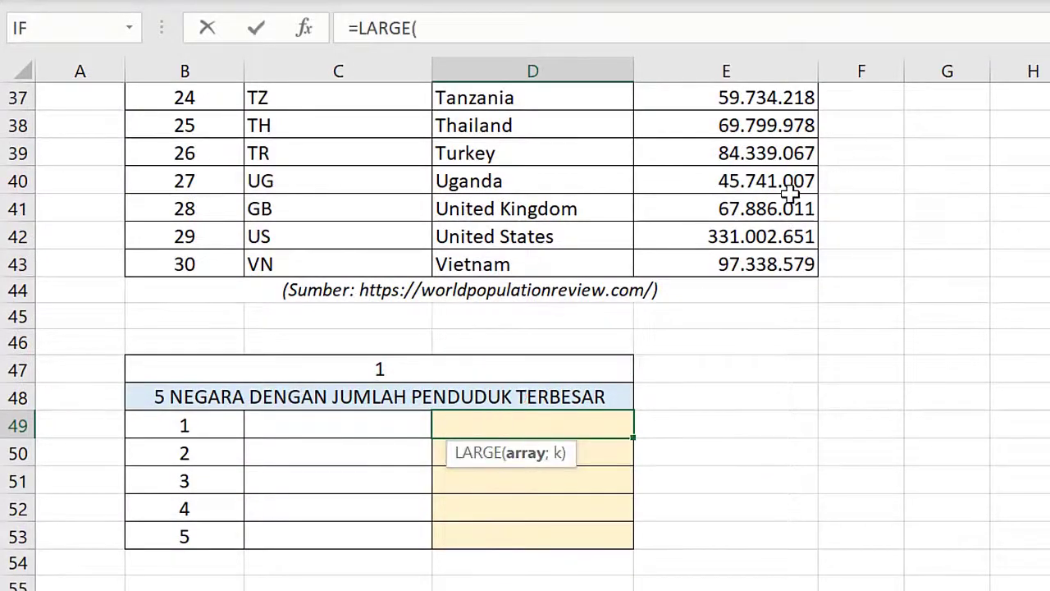
pyautogui.scroll(8, 790, 191)
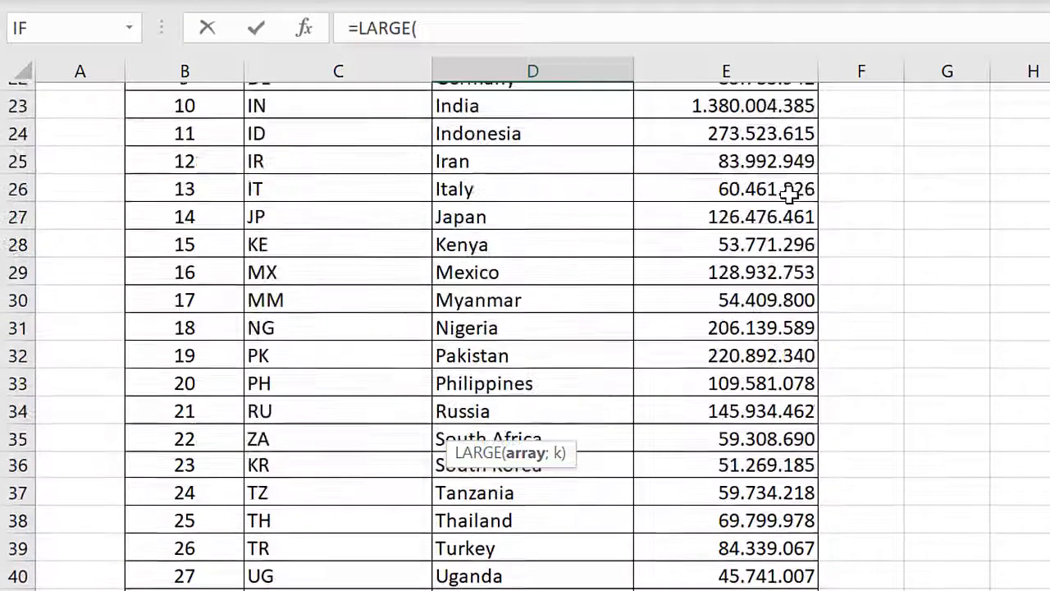
pyautogui.moveTo(747, 119); pyautogui.dragTo(723, 590)
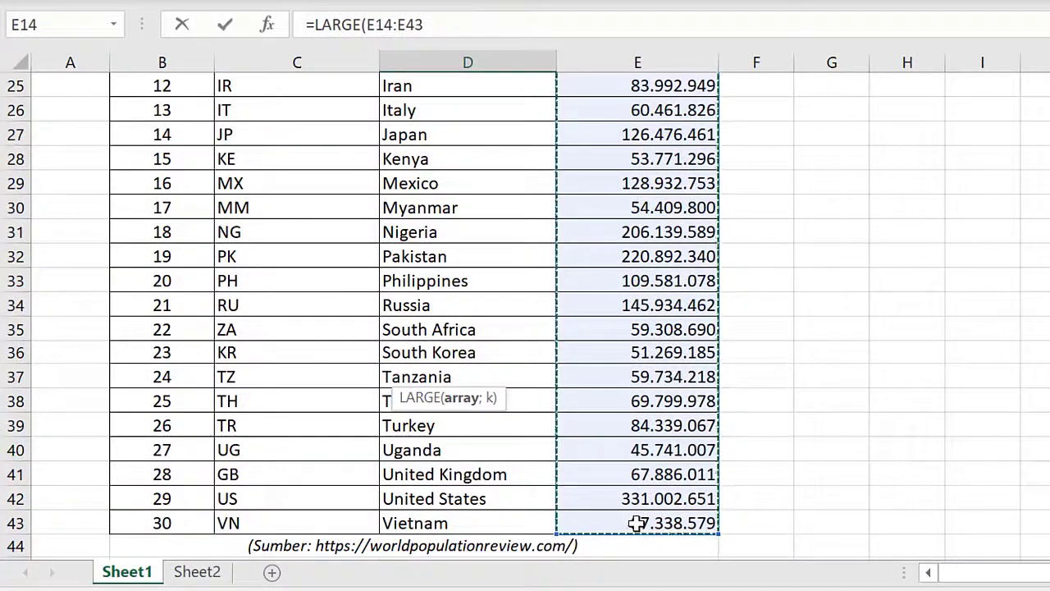
pyautogui.press('F4')
pyautogui.write(';')
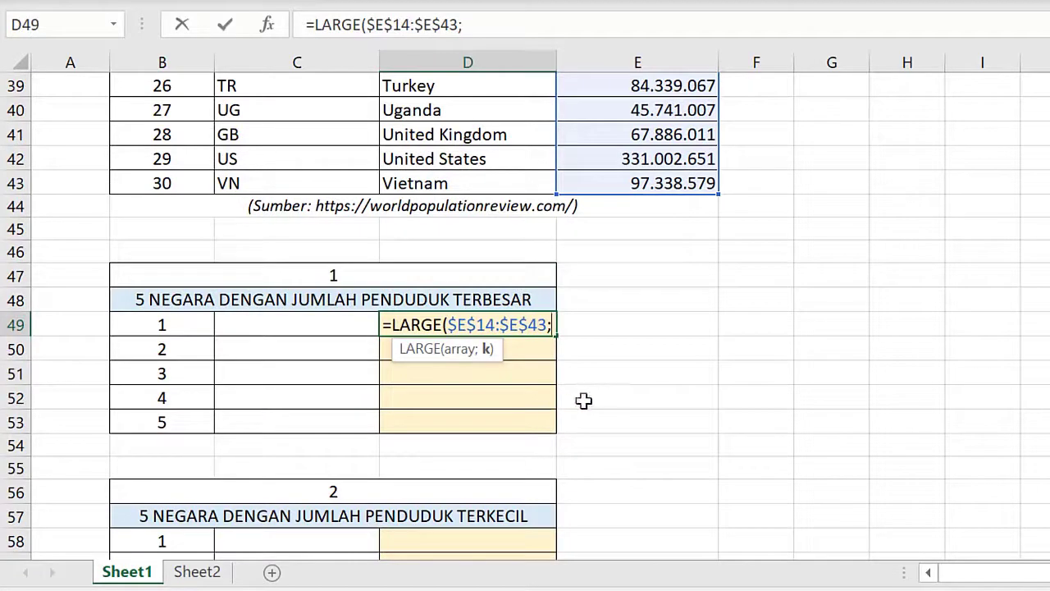
pyautogui.write('{1;2;3;4;5')
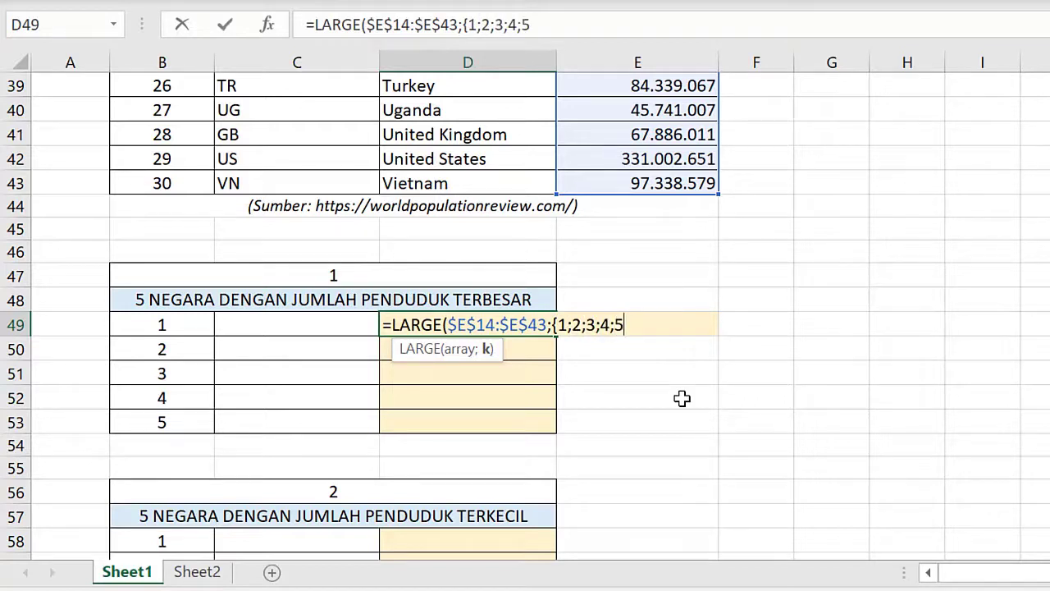
pyautogui.write('})')
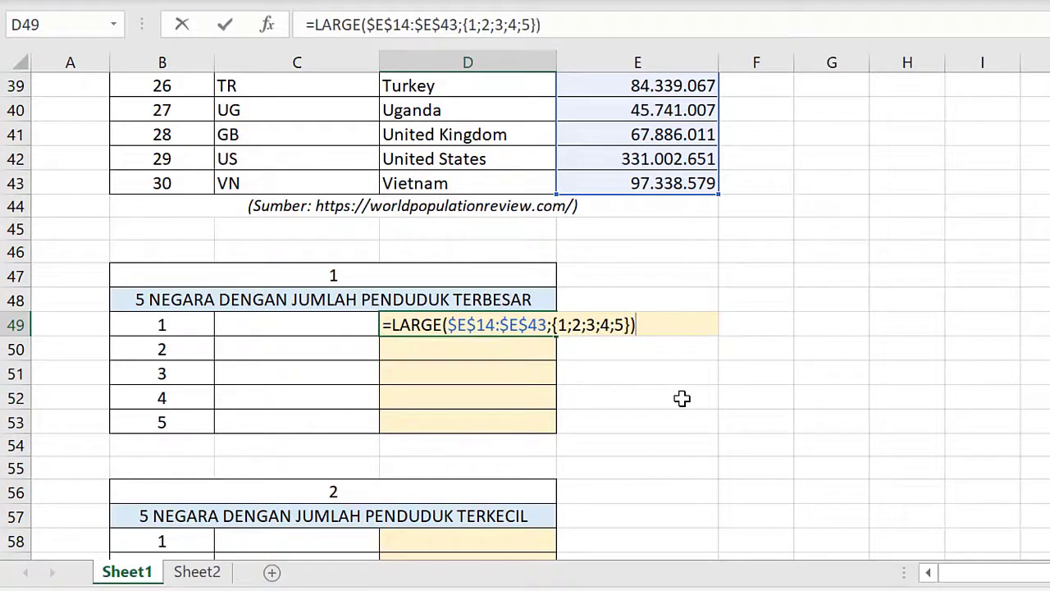
pyautogui.press('Return')
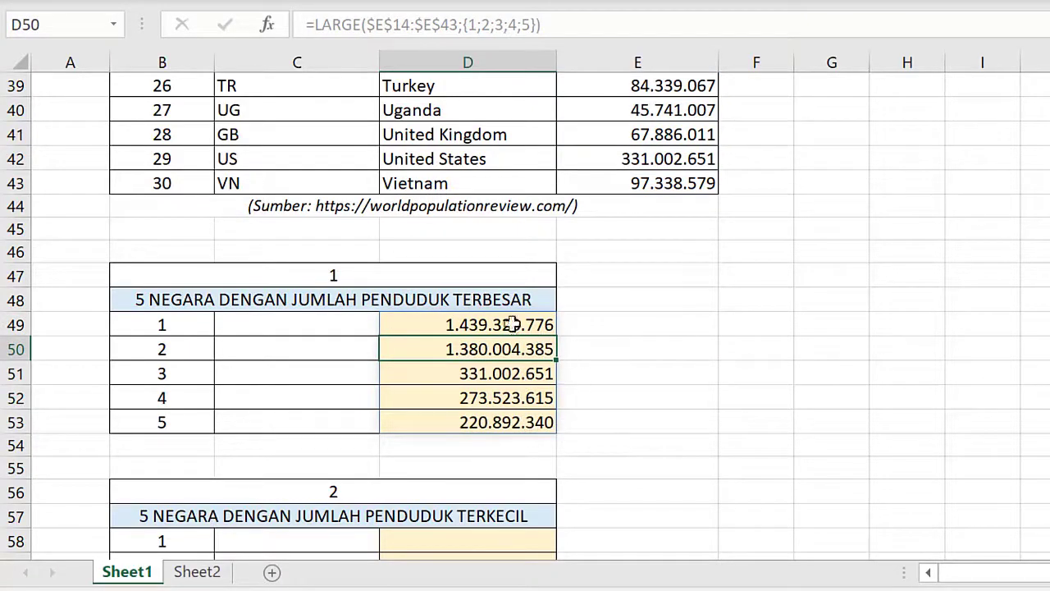
# Begin an XLOOKUP formula in C49 with D49 as lookup value and $E$14:$E$43 as lookup array
pyautogui.click(256, 324)
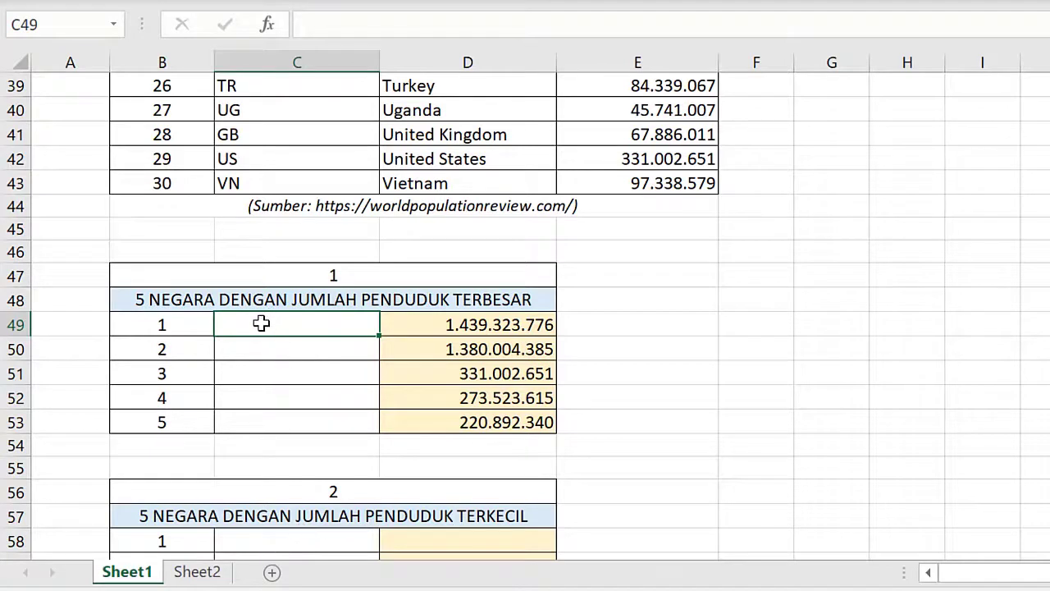
pyautogui.write('=XLOOKUP(')
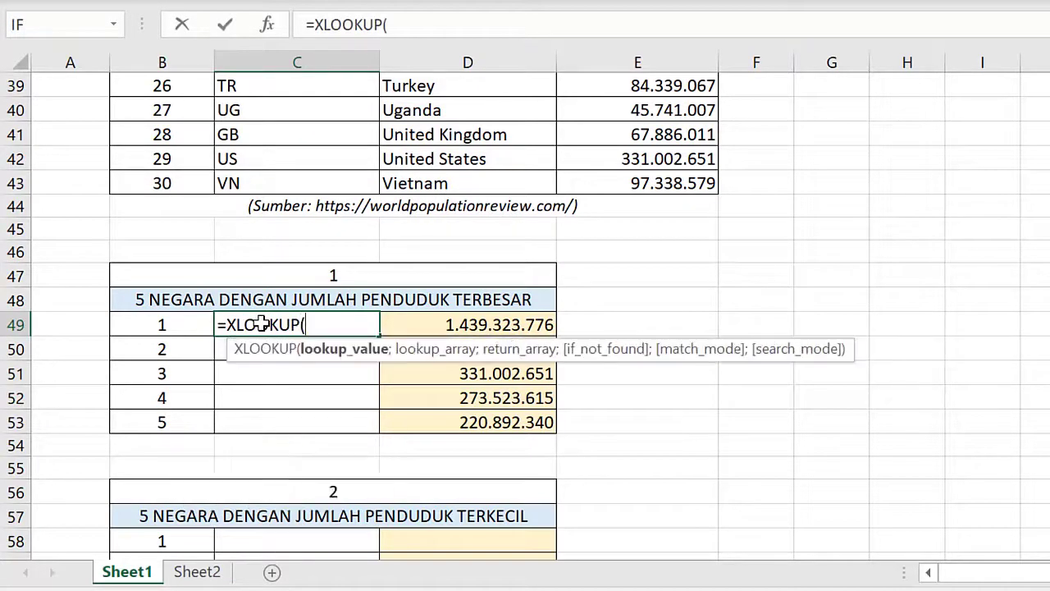
pyautogui.click(436, 323)
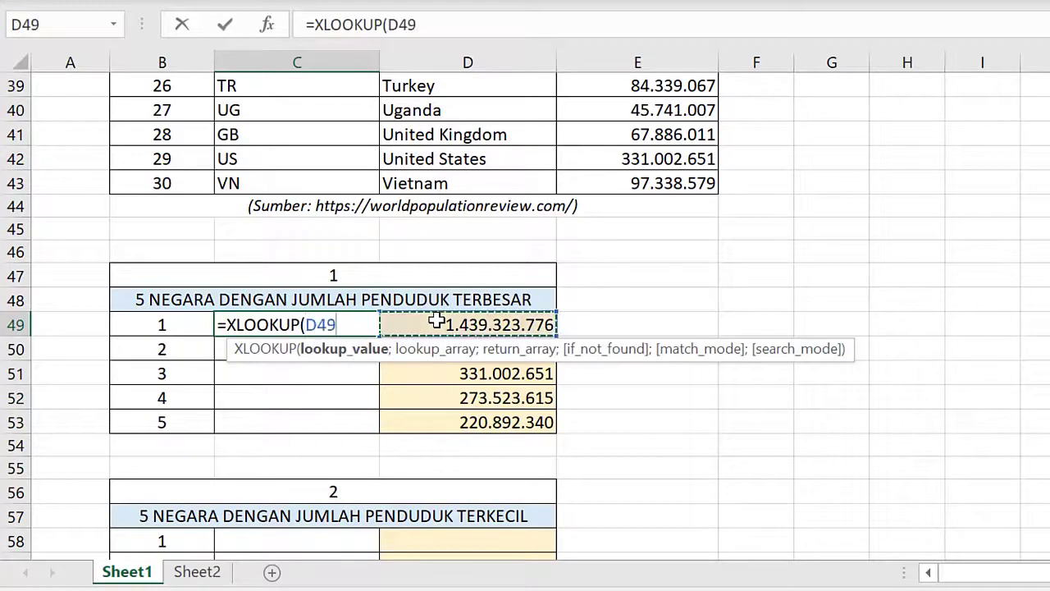
pyautogui.write(';')
pyautogui.scroll(10, 476, 276)
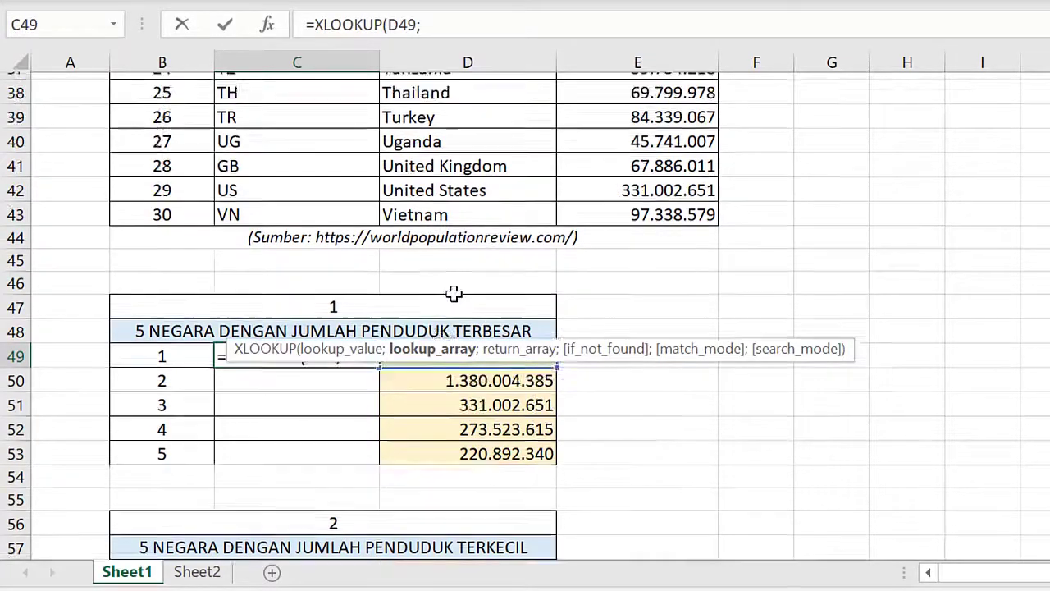
pyautogui.moveTo(605, 200); pyautogui.dragTo(616, 499)
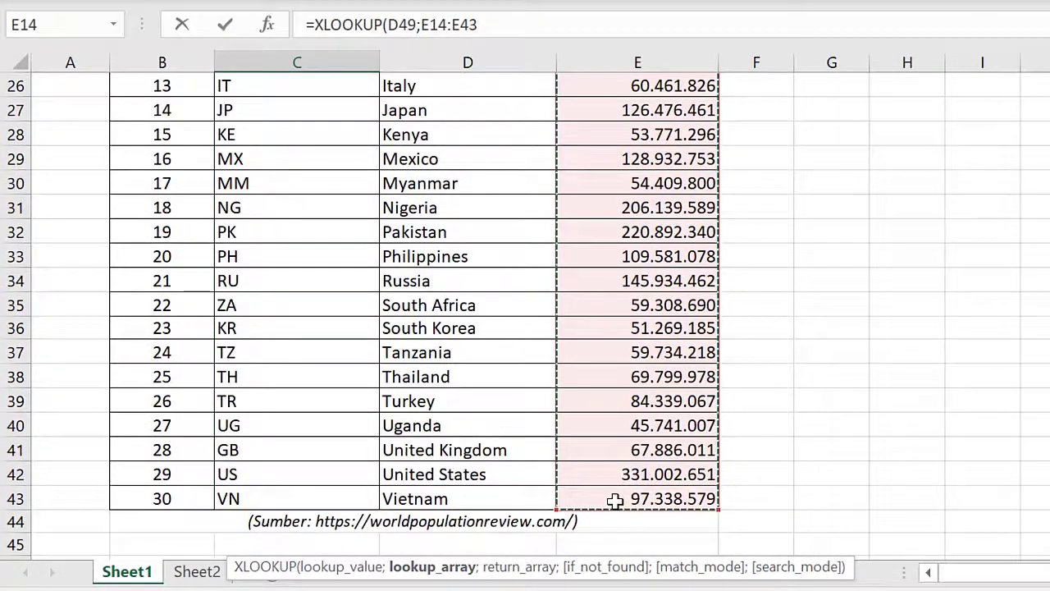
pyautogui.press('F4')
pyautogui.write(';')
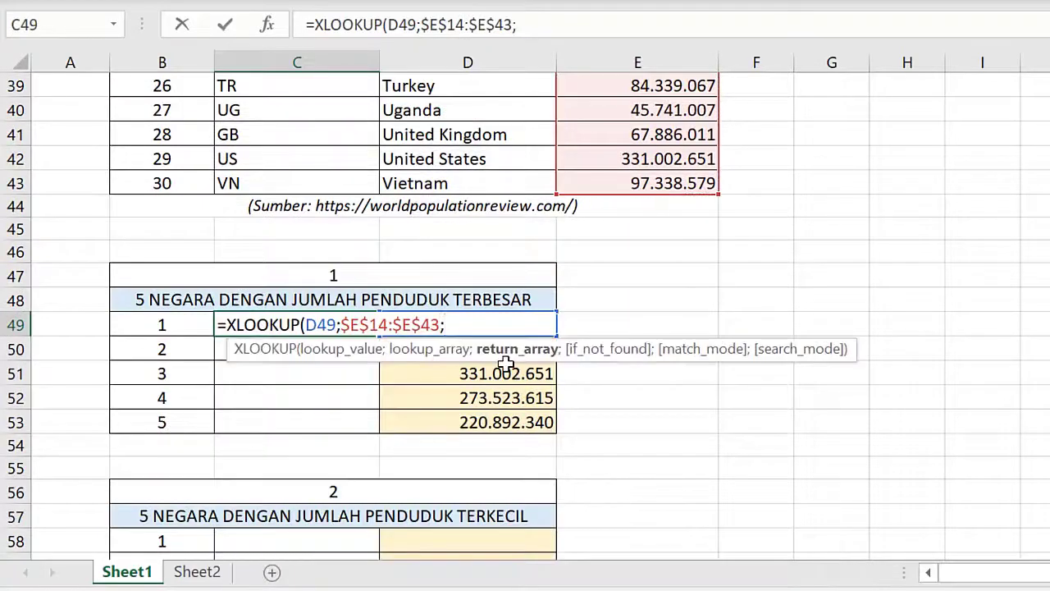
# Complete the C49 XLOOKUP formula with return array $D$14:$D$43 and fill it down to C53
pyautogui.scroll(10, 520, 197)
pyautogui.moveTo(469, 203); pyautogui.dragTo(410, 525)
pyautogui.press('F4')
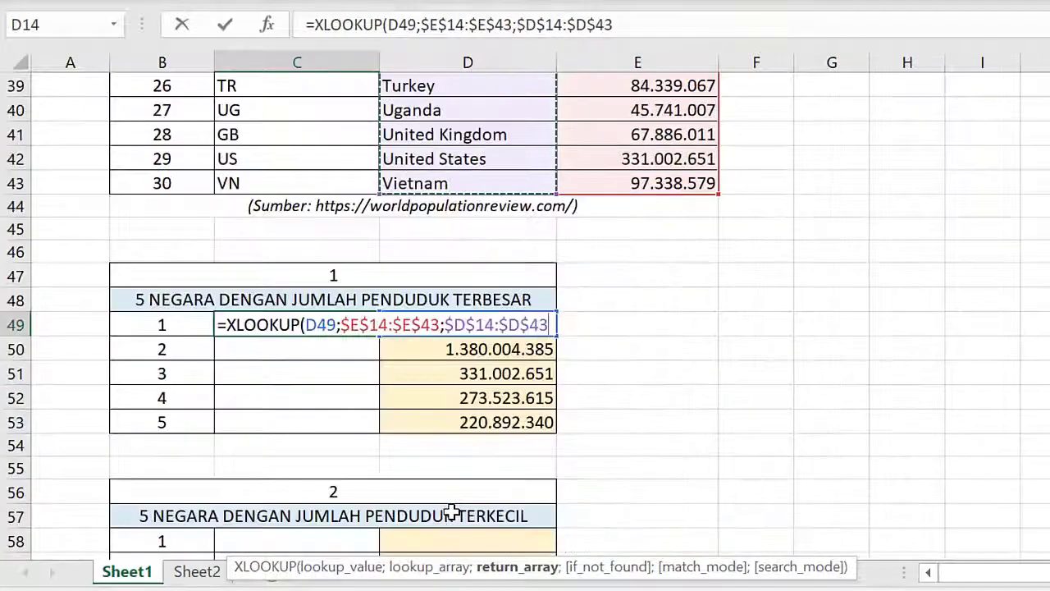
pyautogui.write(')')
pyautogui.press('Return')
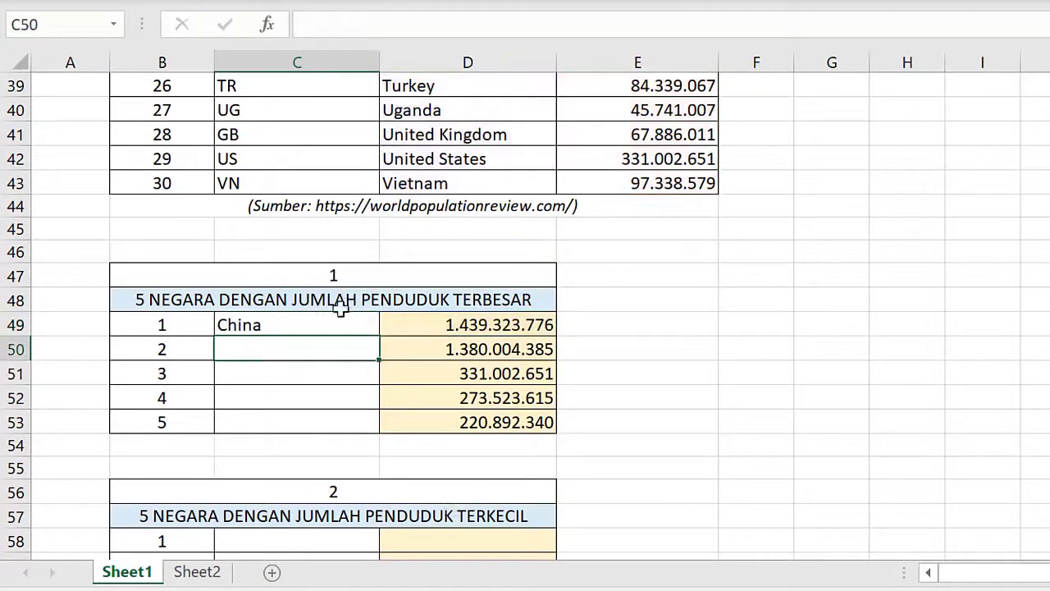
pyautogui.click(320, 324)
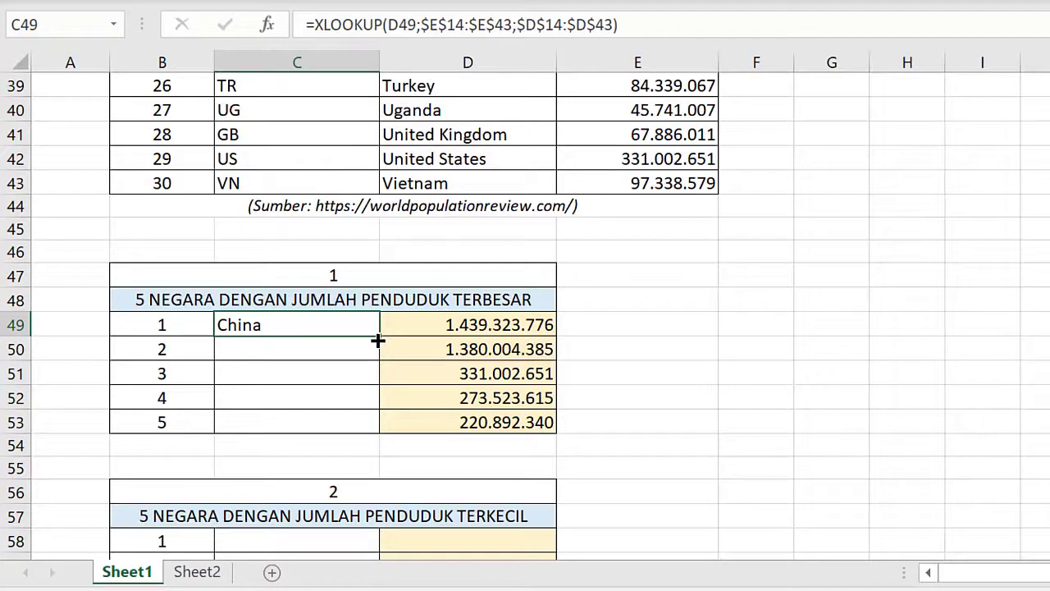
pyautogui.doubleClick(378, 336)
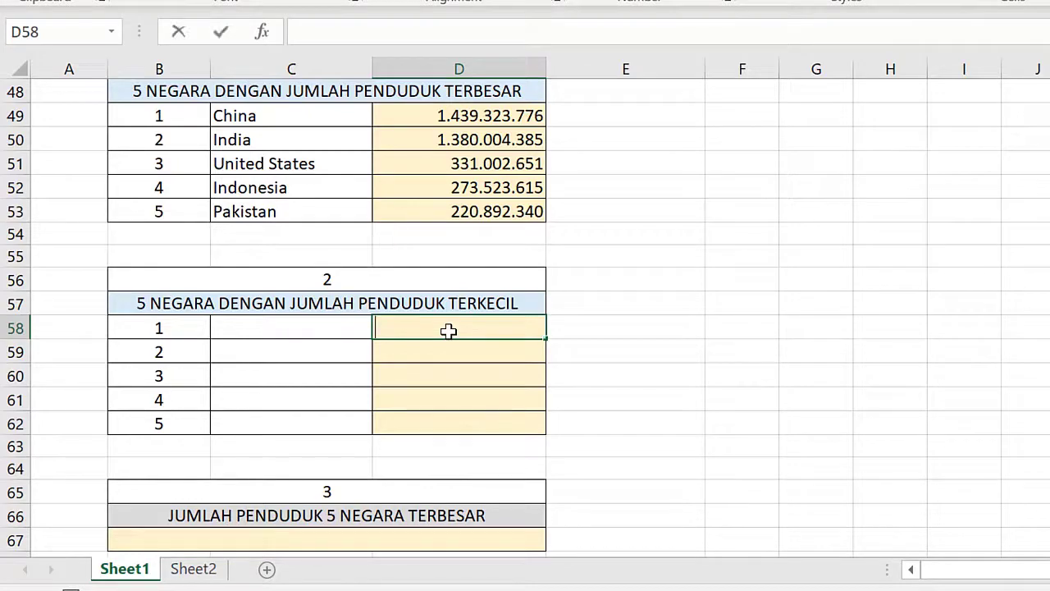
# Enter =SMALL($E$14:$E$43;{1;2;3;4;5}) in D58 to list the five smallest populations in ascending order
pyautogui.write('=SMALL')
pyautogui.write('(')
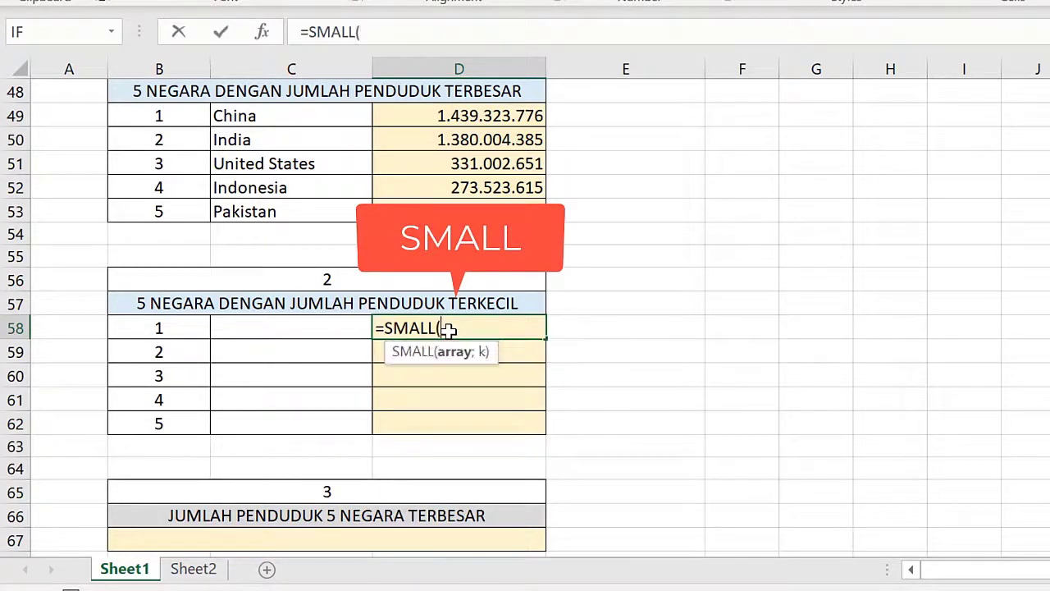
pyautogui.scroll(4, 530, 238)
pyautogui.scroll(9, 528, 229)
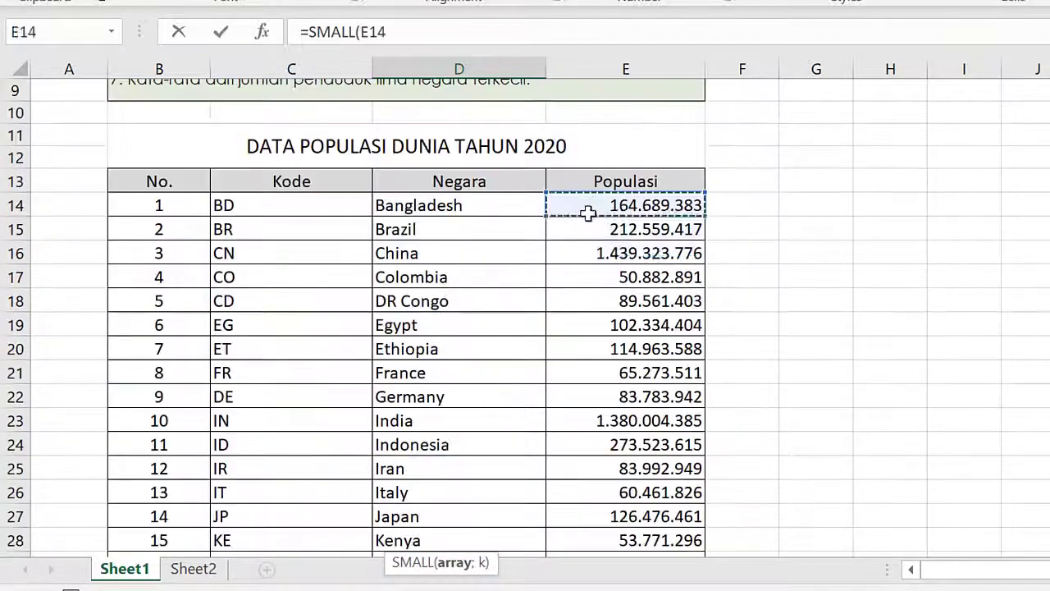
pyautogui.moveTo(588, 211); pyautogui.dragTo(593, 497)
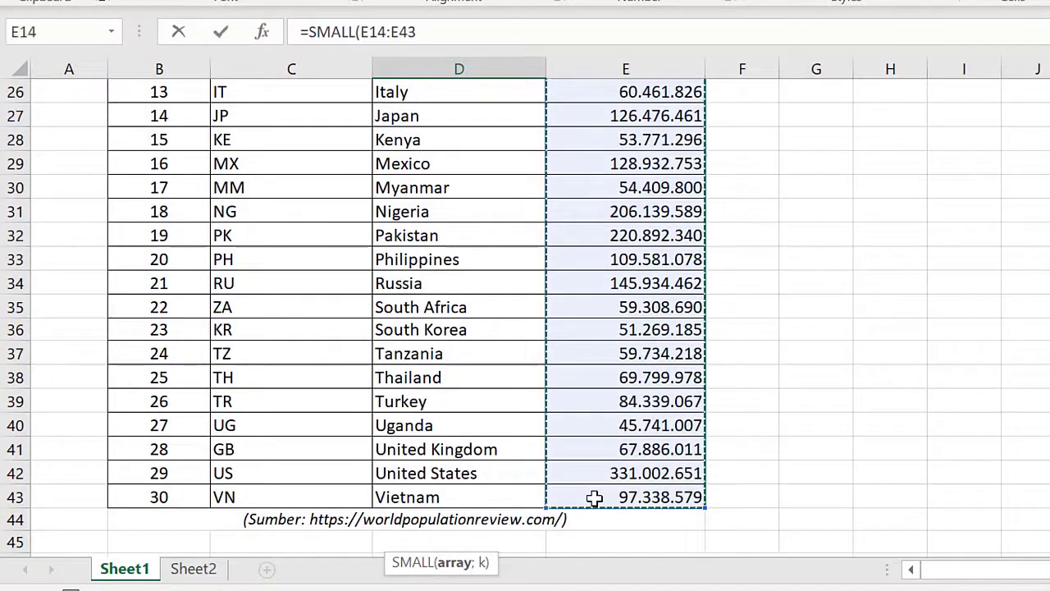
pyautogui.press('F4')
pyautogui.write(';')
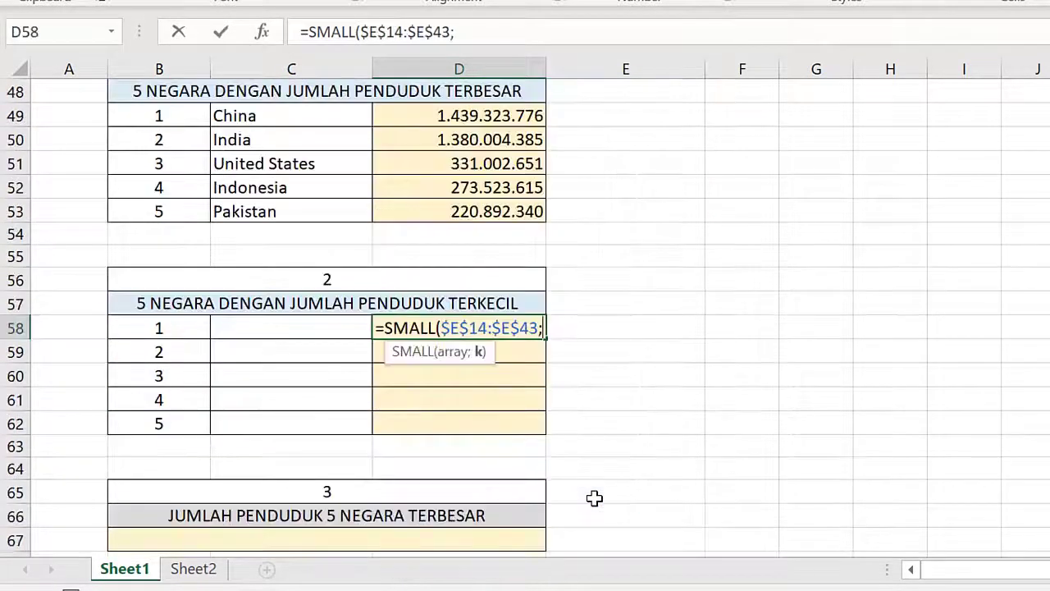
pyautogui.write('{1;2;3')
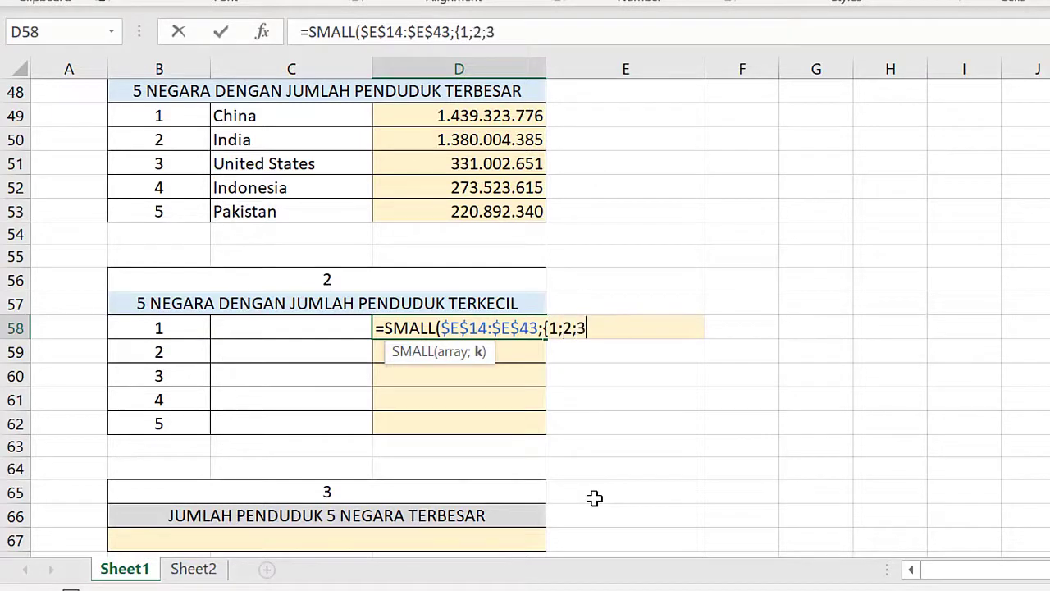
pyautogui.write(';4;5}')
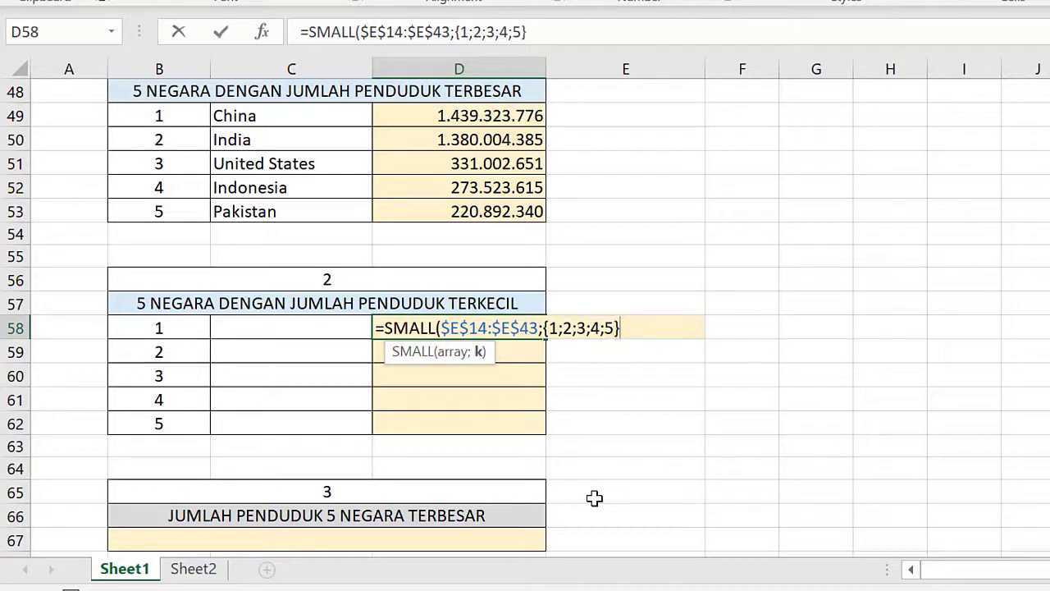
pyautogui.write(')')
pyautogui.press('Return')
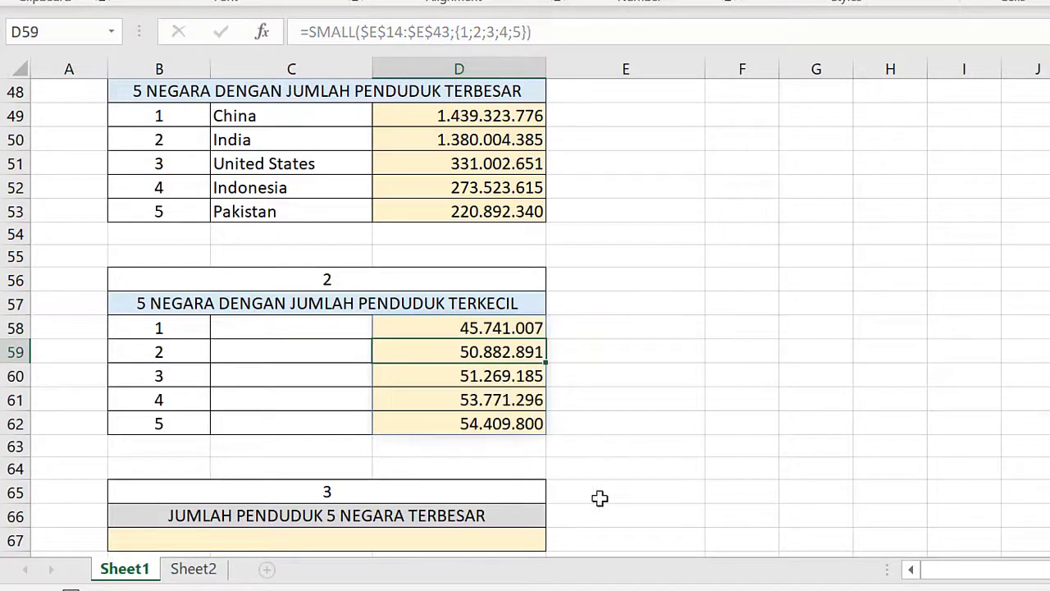
pyautogui.click(454, 327)
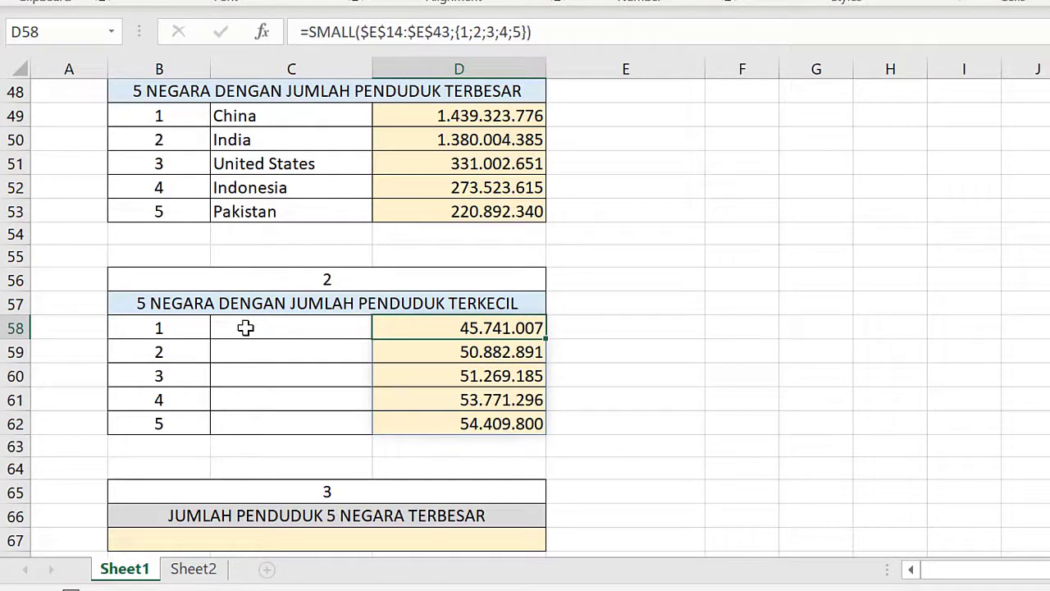
# Begin an INDEX formula in C58 with the absolute range $B$14:$E$43 as its array
pyautogui.click(246, 327)
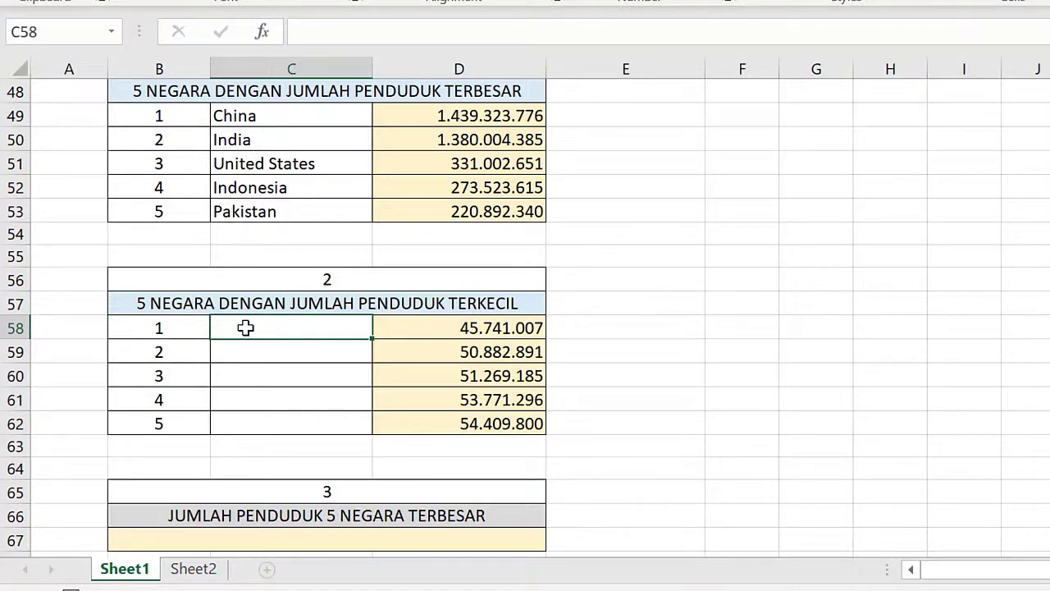
pyautogui.write('=INDEX')
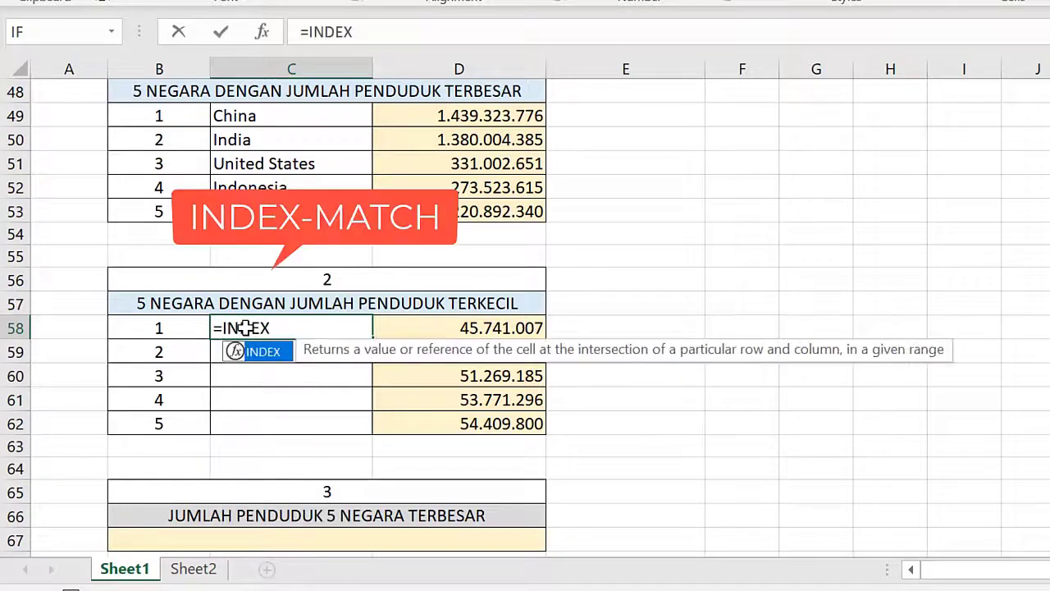
pyautogui.write('(')
pyautogui.scroll(1, 246, 328)
pyautogui.scroll(4, 666, 234)
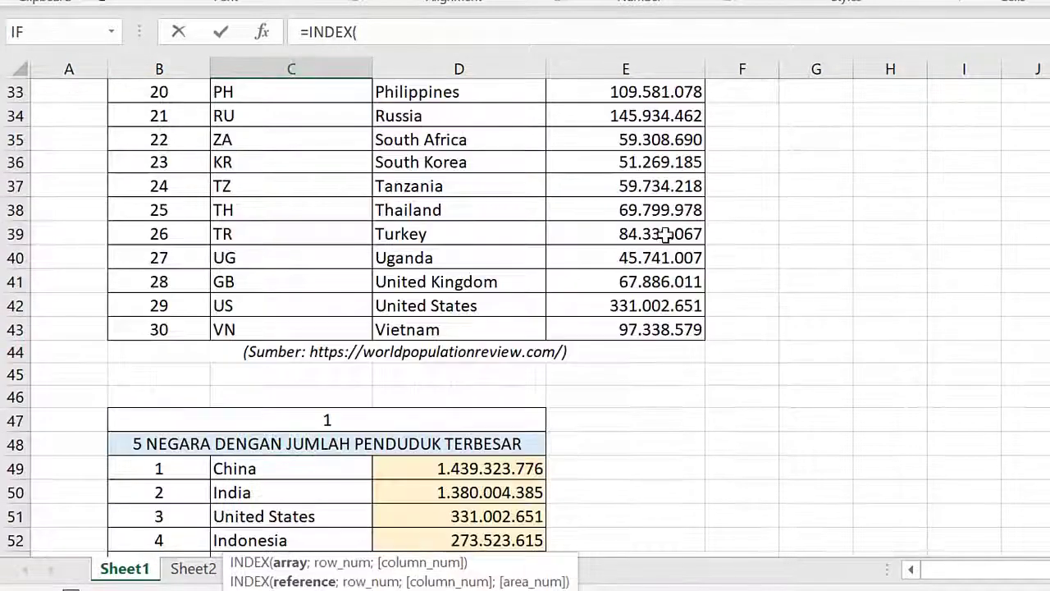
pyautogui.scroll(8, 666, 234)
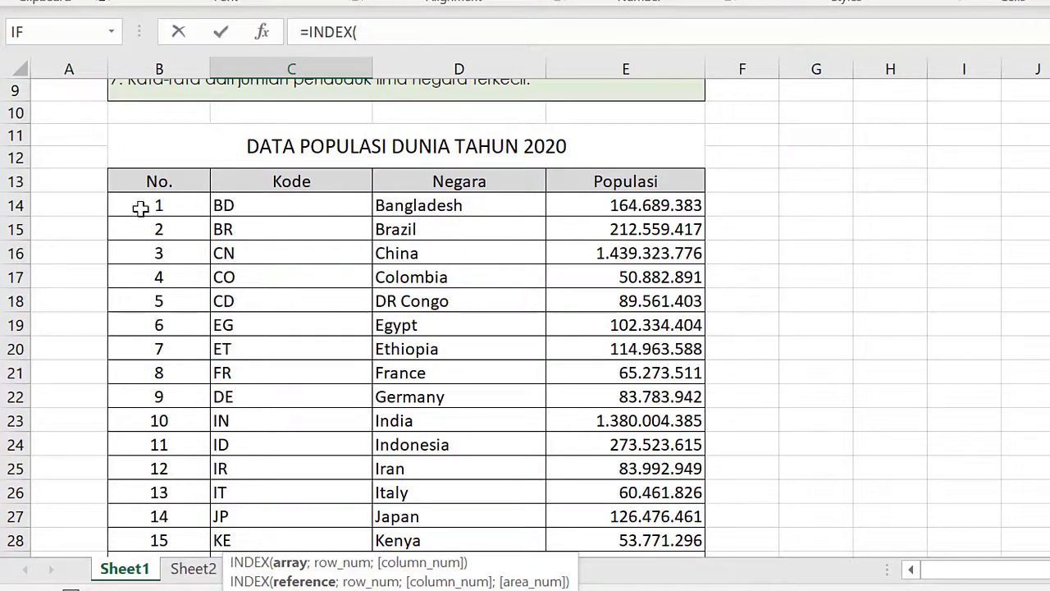
pyautogui.moveTo(141, 207); pyautogui.dragTo(1005, 433)
pyautogui.press('F4')
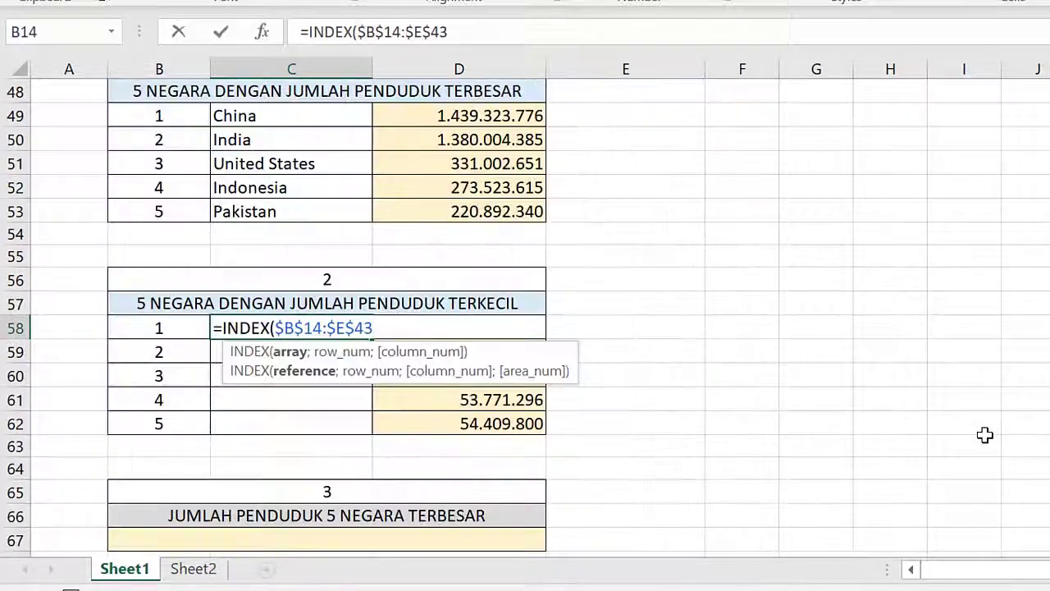
pyautogui.write(';')
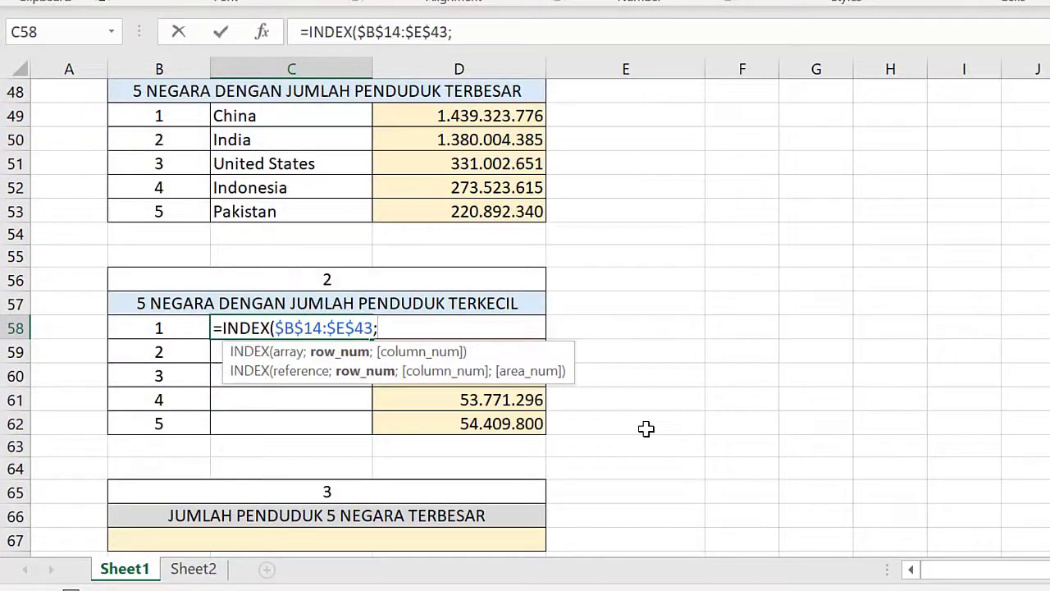
# Add MATCH(D58;$E$14:$E$43;0) as the row number argument of the C58 INDEX formula
pyautogui.write('MATCH(')
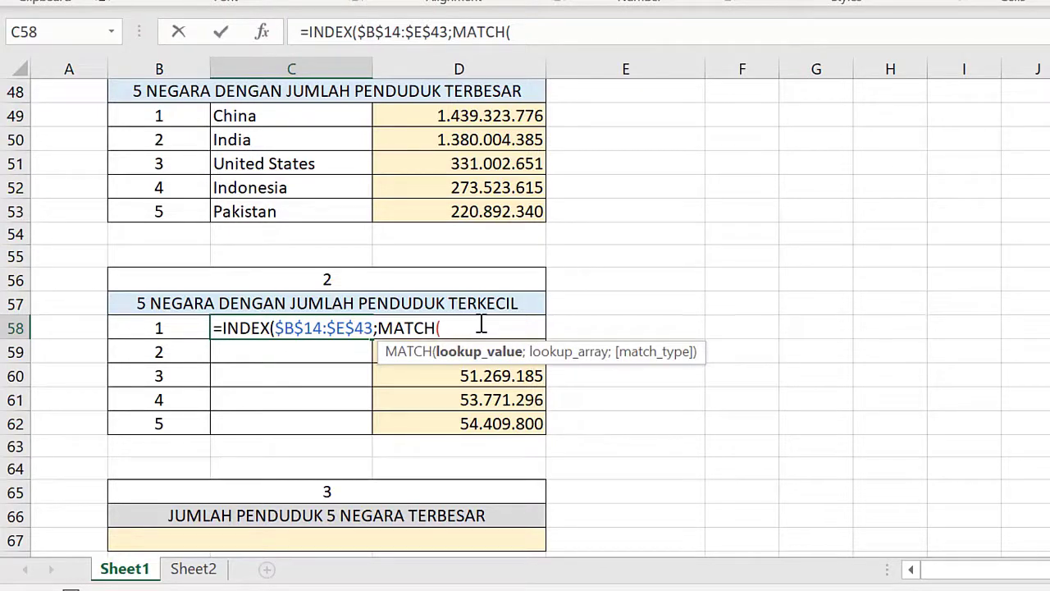
pyautogui.write('D58')
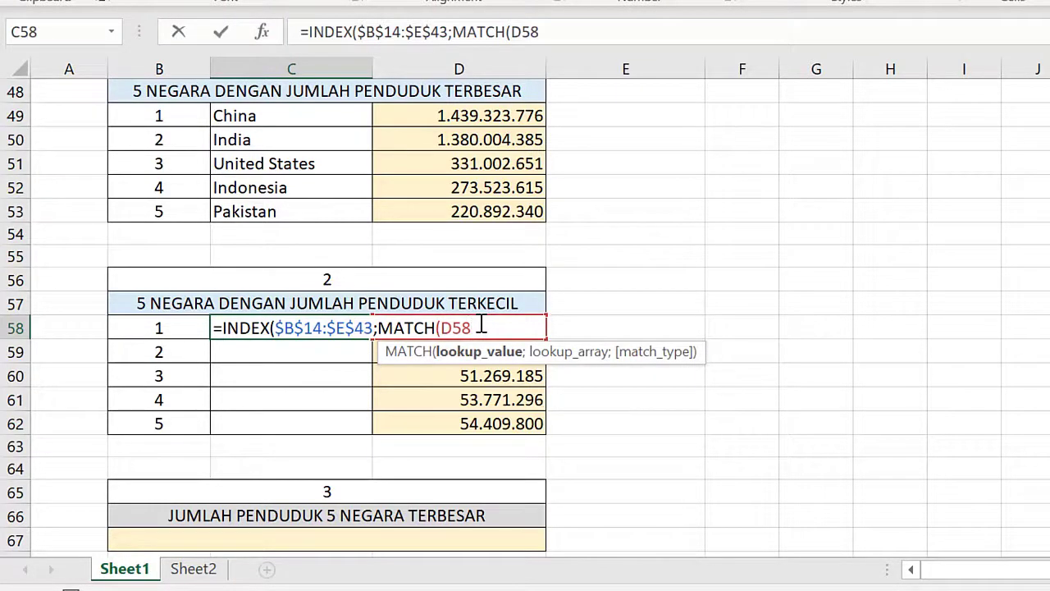
pyautogui.write(';')
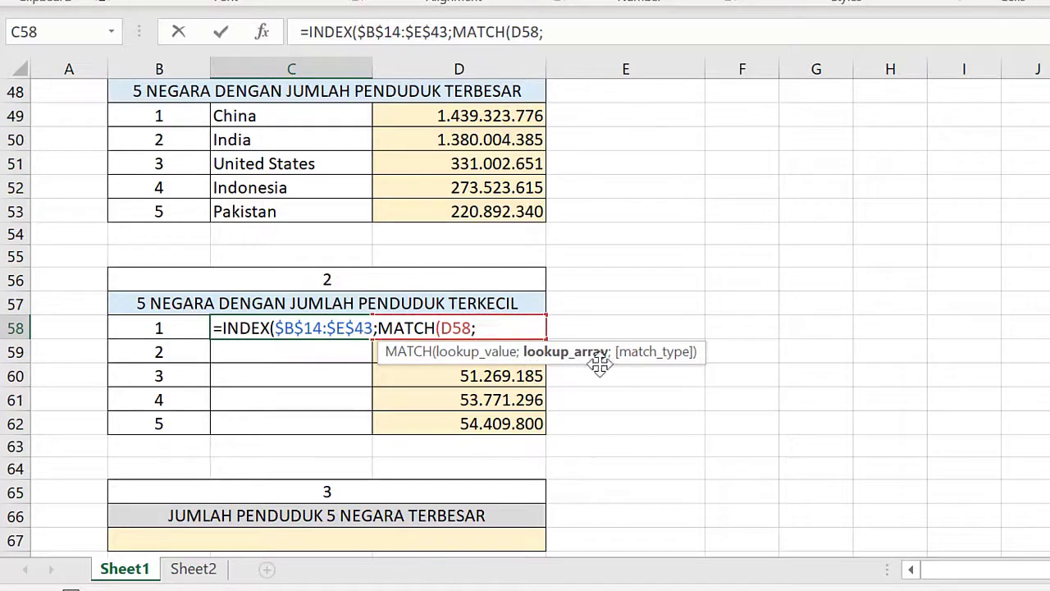
pyautogui.scroll(13, 558, 201)
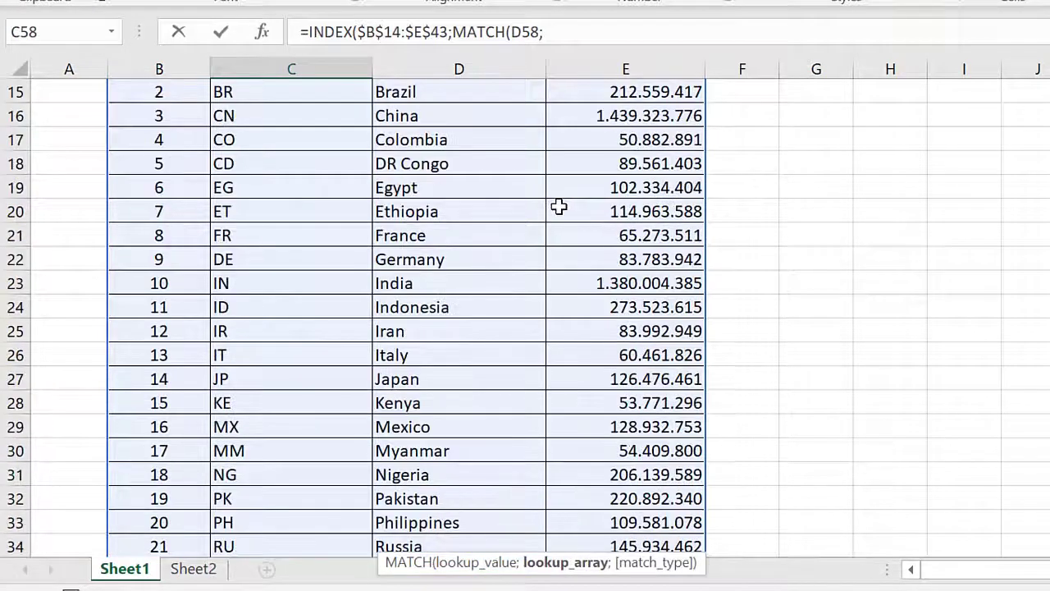
pyautogui.click(593, 206)
pyautogui.moveTo(592, 206); pyautogui.dragTo(607, 497)
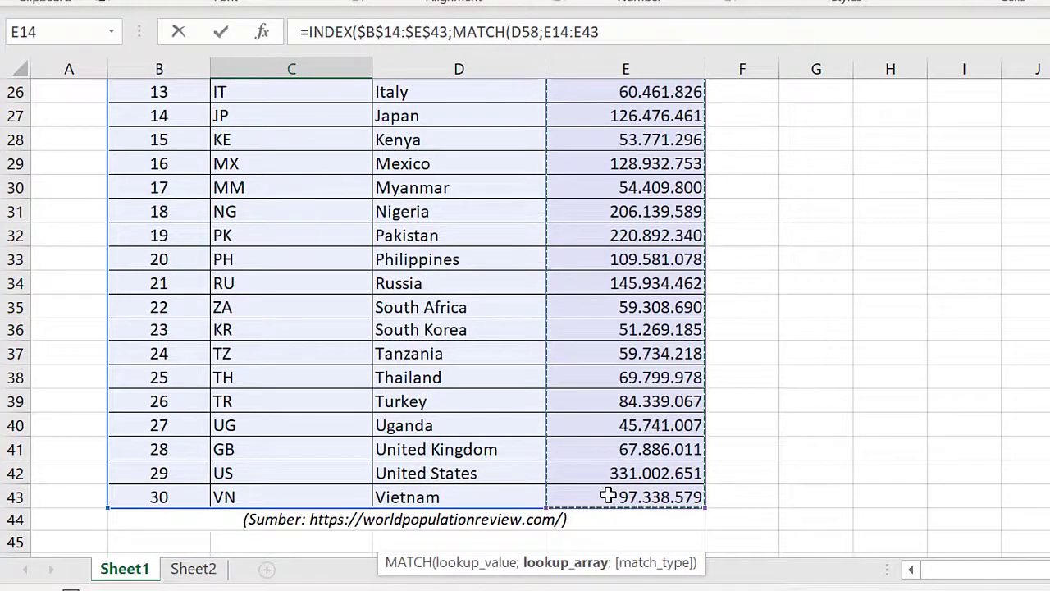
pyautogui.press('F4')
pyautogui.scroll(-1, 607, 494)
pyautogui.write(';')
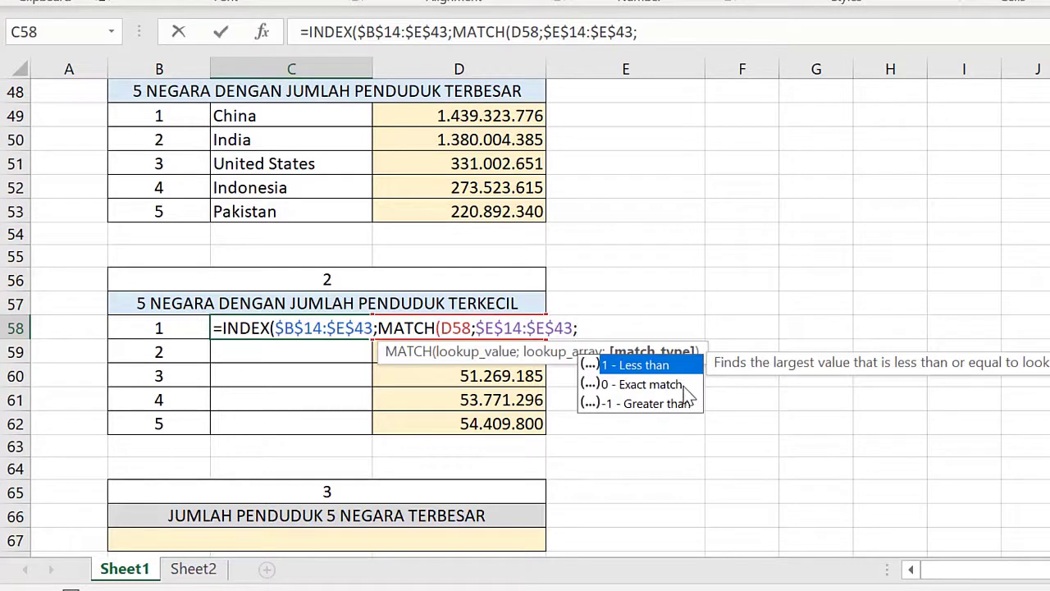
pyautogui.write('0);')
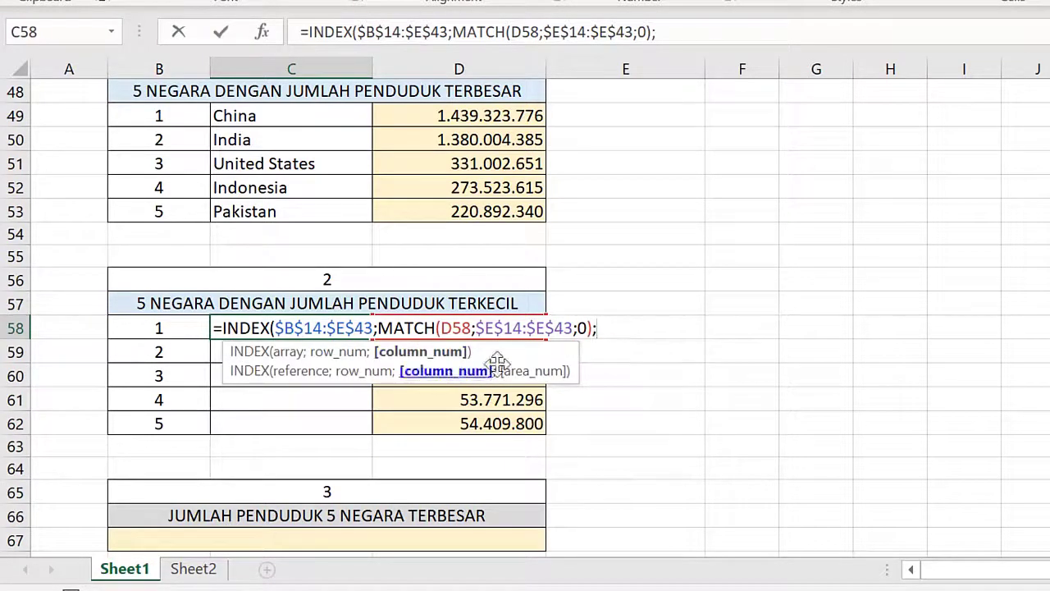
# Complete the C58 INDEX formula with column number 3 and fill it down to C62
pyautogui.scroll(6, 607, 291)
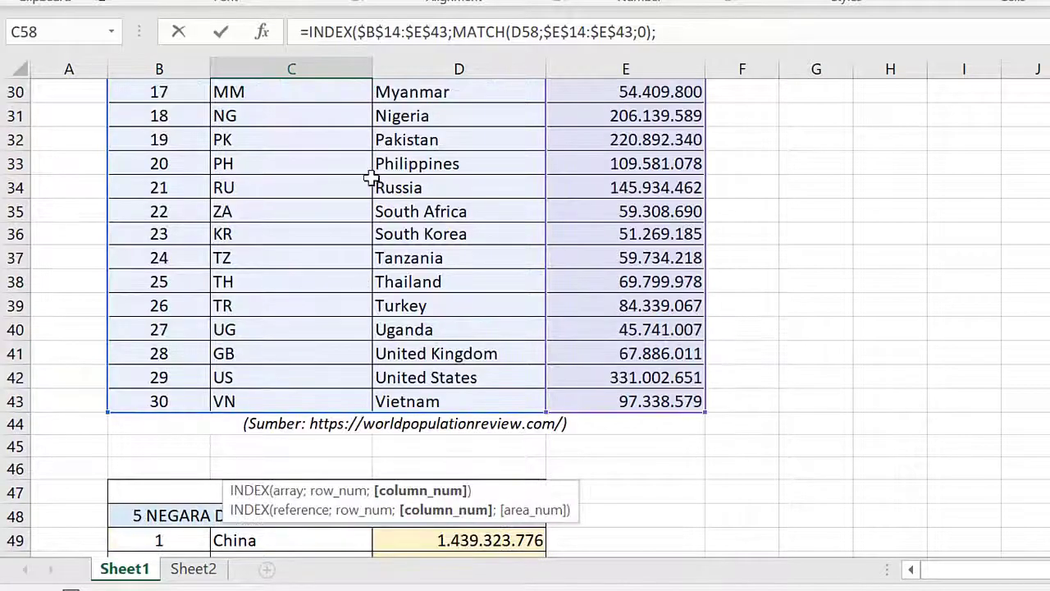
pyautogui.scroll(7, 236, 211)
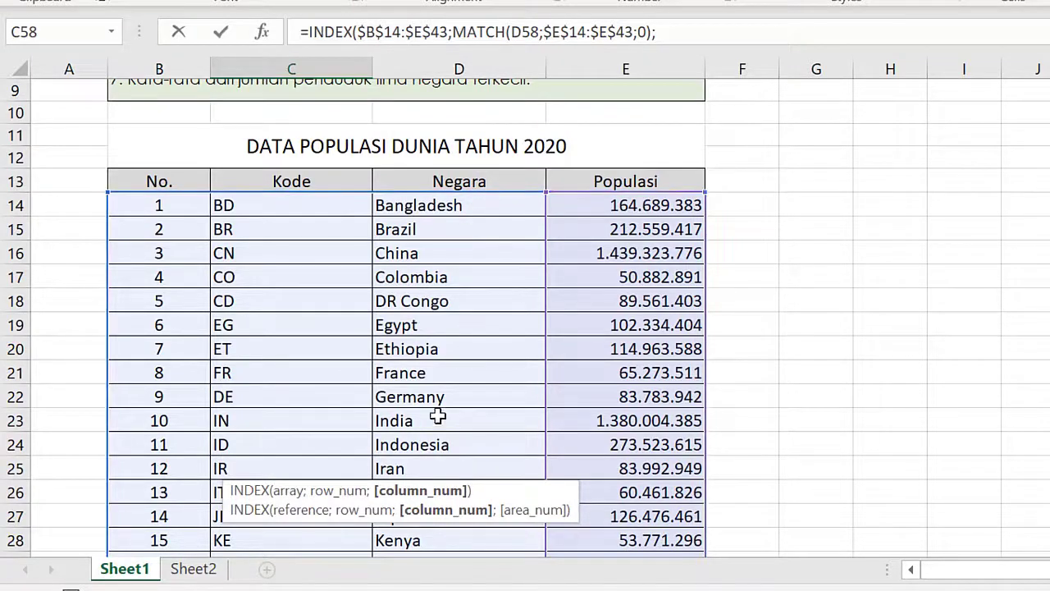
pyautogui.scroll(-12, 438, 473)
pyautogui.write('3')
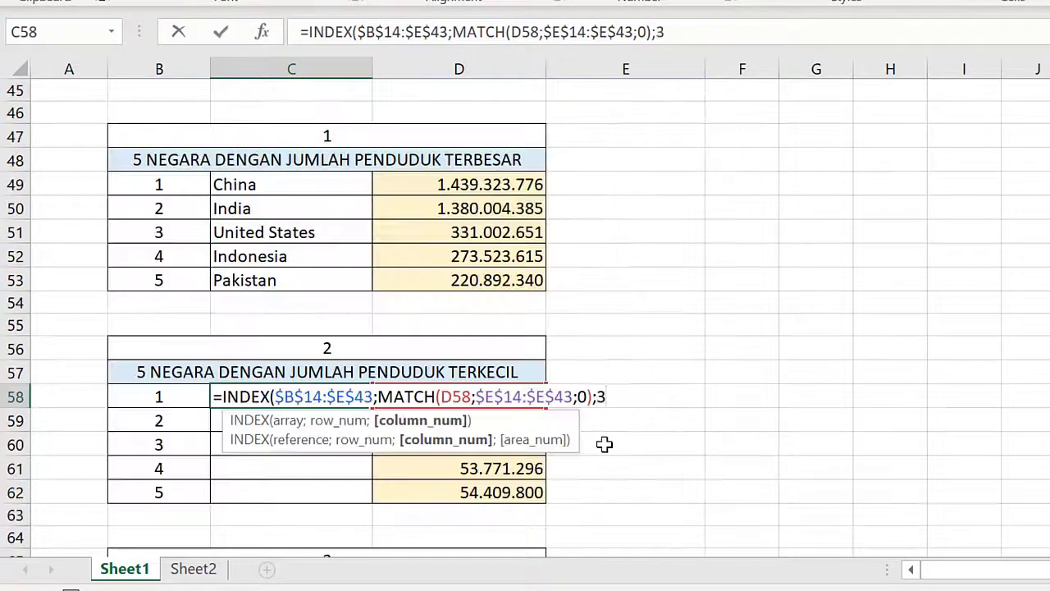
pyautogui.write(')')
pyautogui.press('Return')
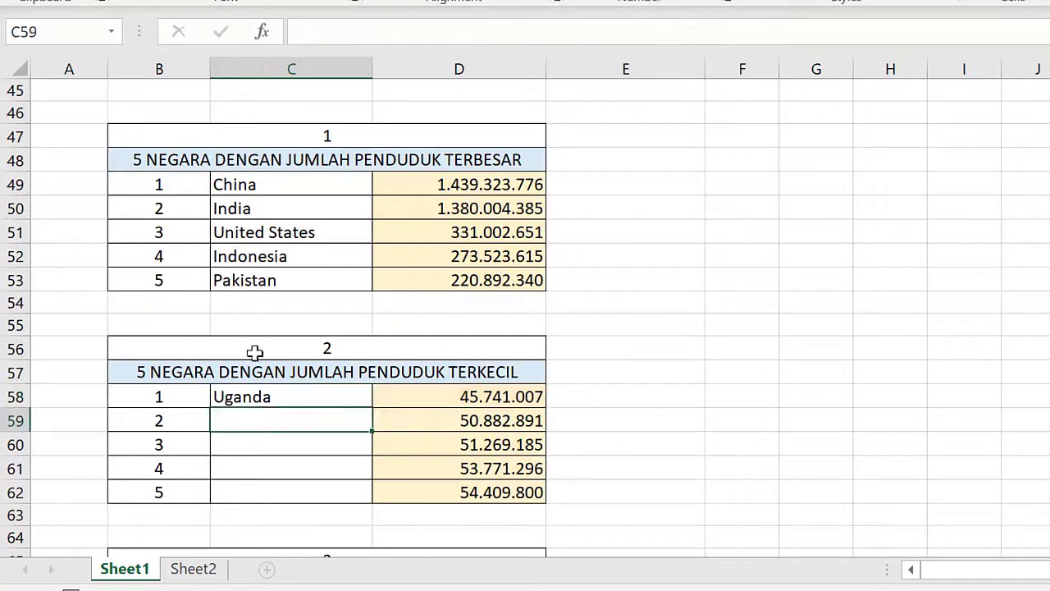
pyautogui.click(281, 400)
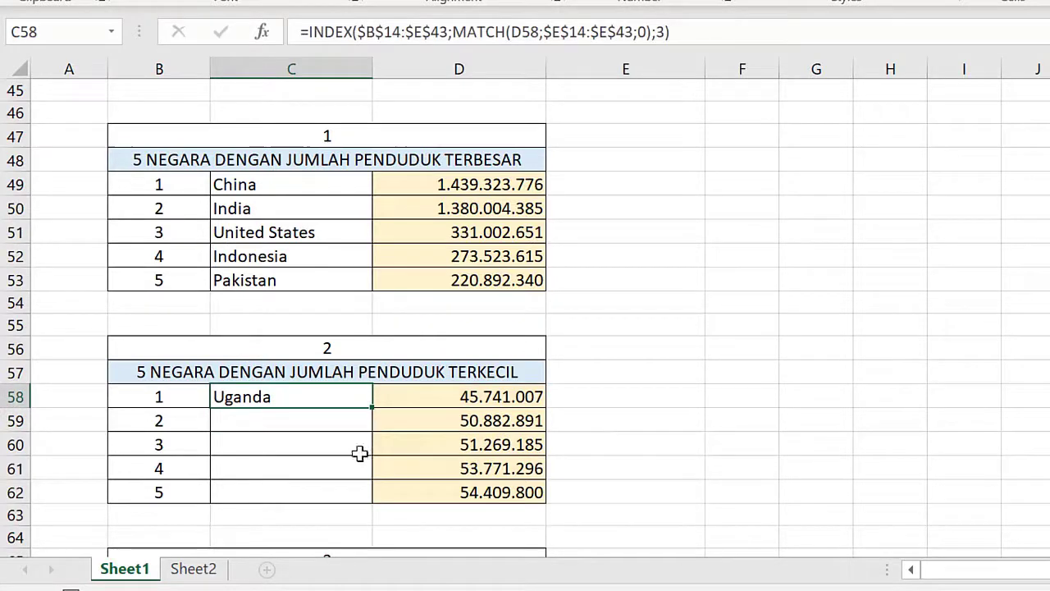
pyautogui.doubleClick(372, 408)
pyautogui.click(638, 471)
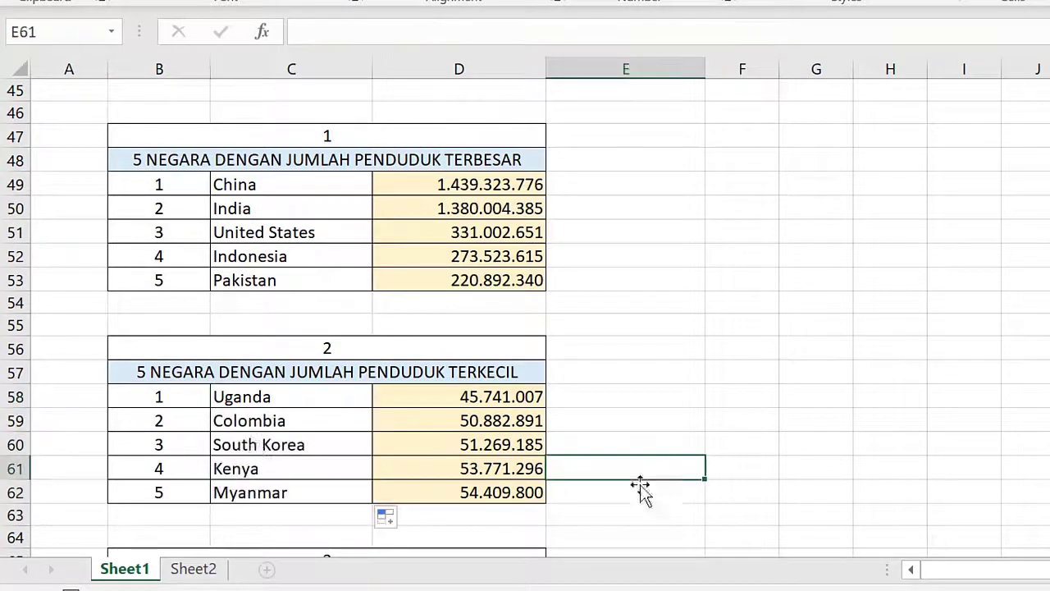
pyautogui.scroll(6, 479, 392)
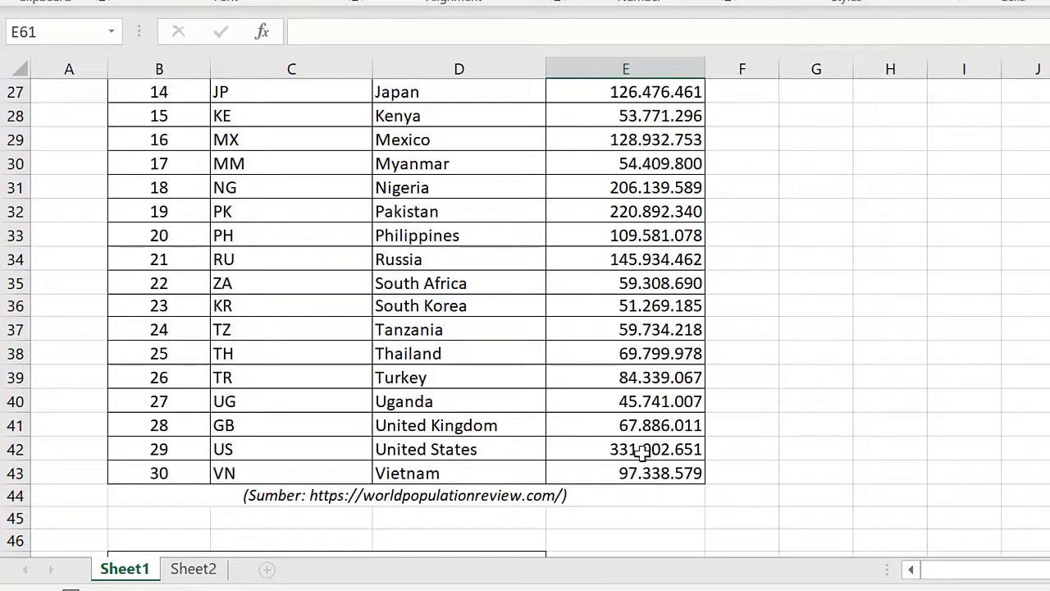
pyautogui.scroll(-6, 586, 439)
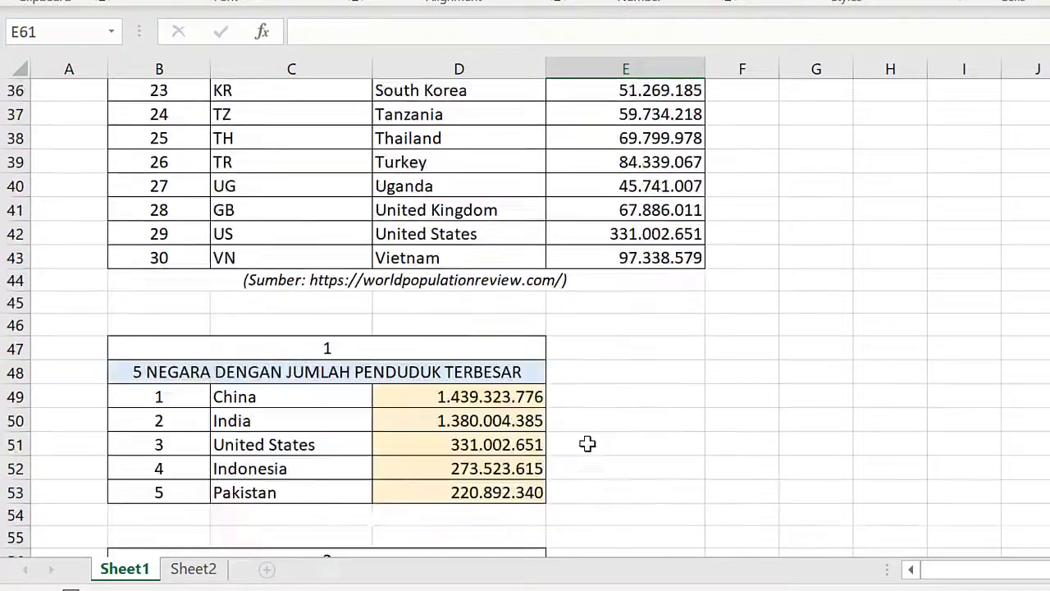
pyautogui.scroll(7, 492, 435)
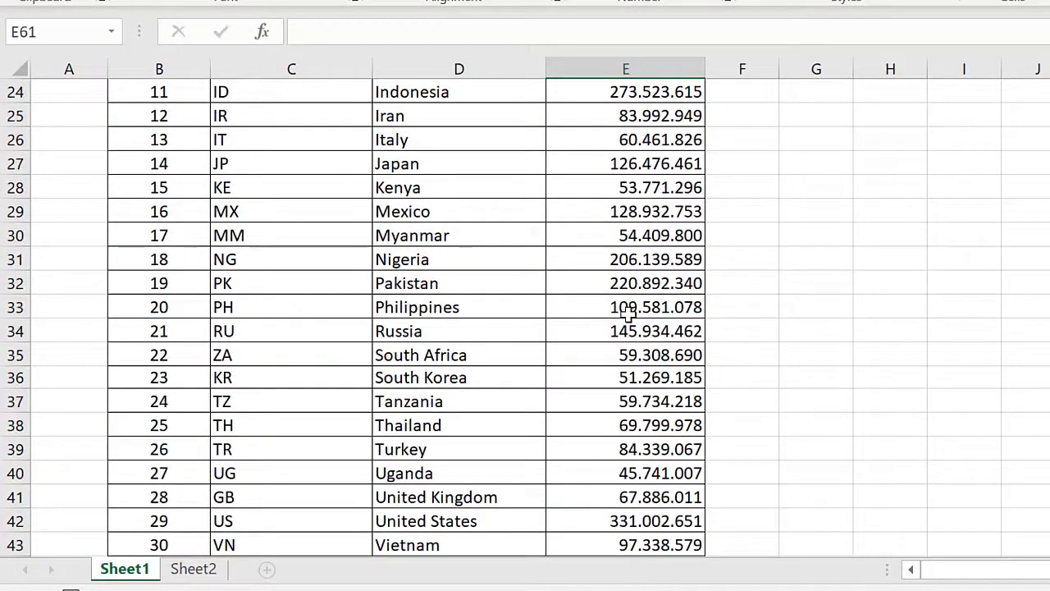
pyautogui.scroll(4, 628, 312)
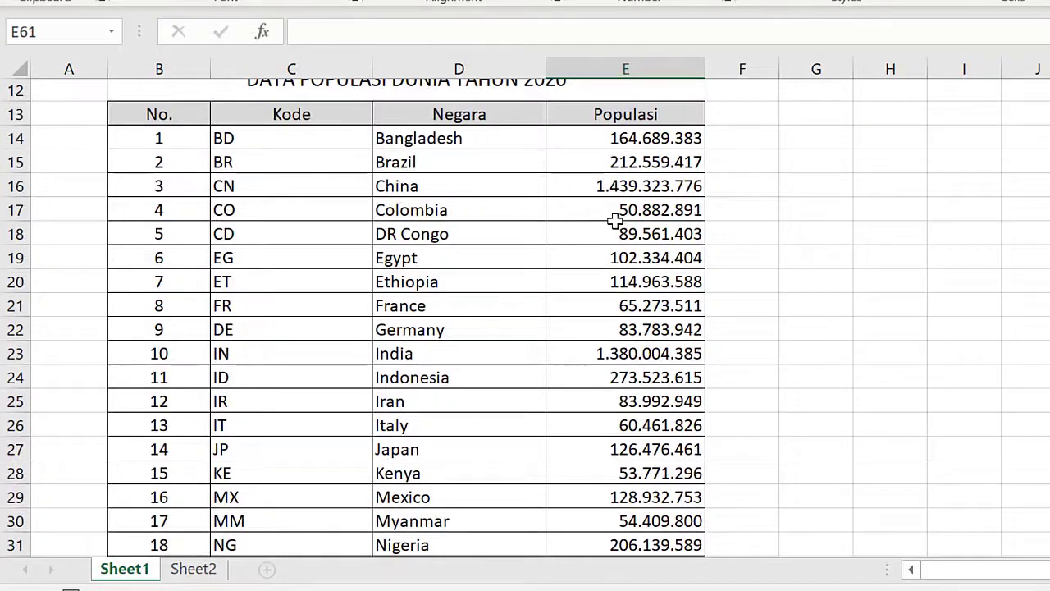
pyautogui.scroll(-12, 594, 353)
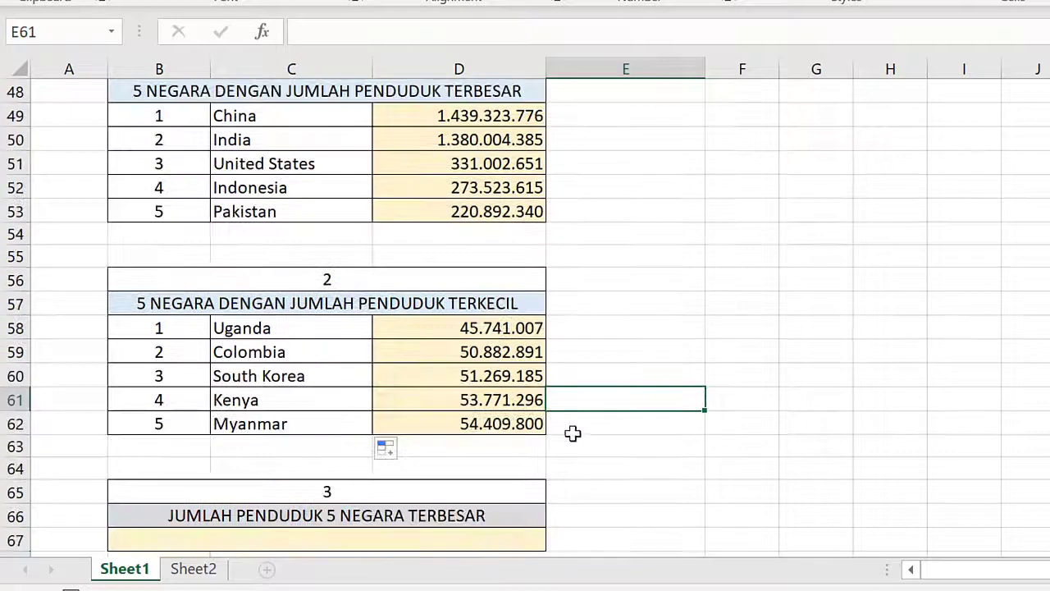
pyautogui.click(579, 428)
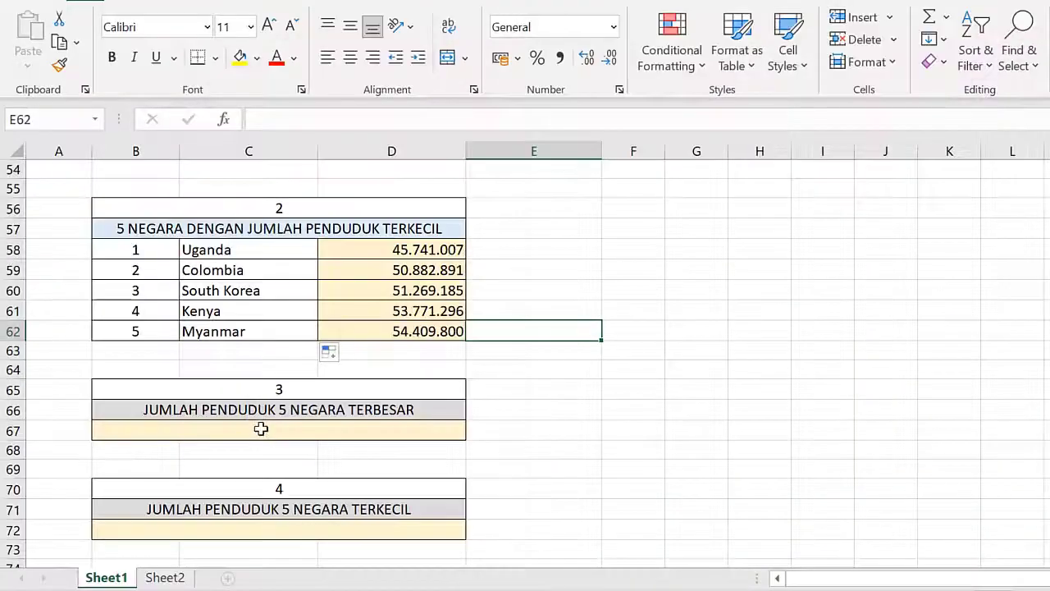
# Enter =SUM(D49#) in B67 to total the populations of the five largest countries
pyautogui.click(271, 431)
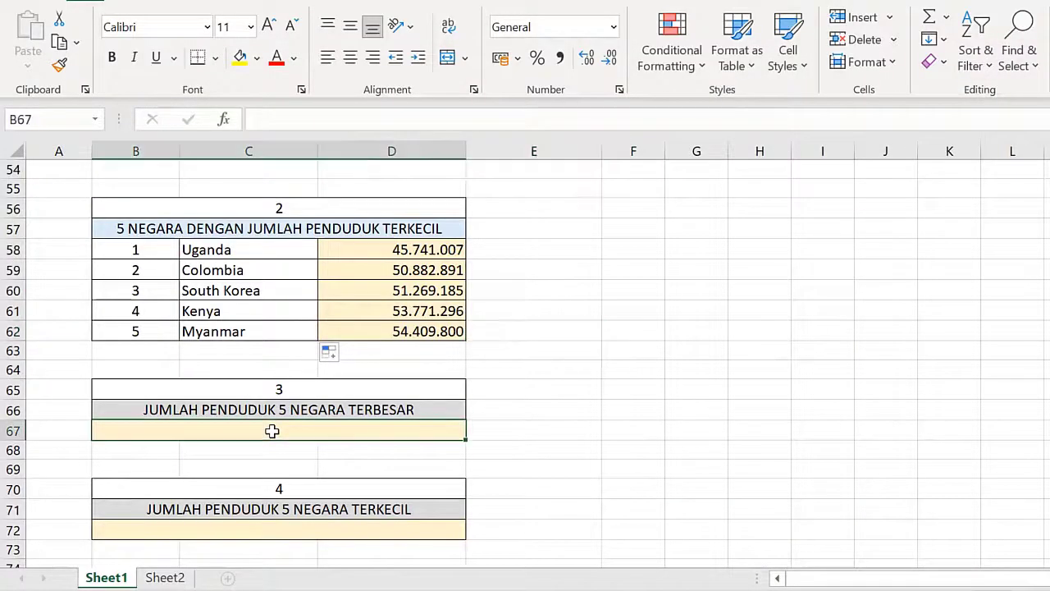
pyautogui.scroll(4, 385, 402)
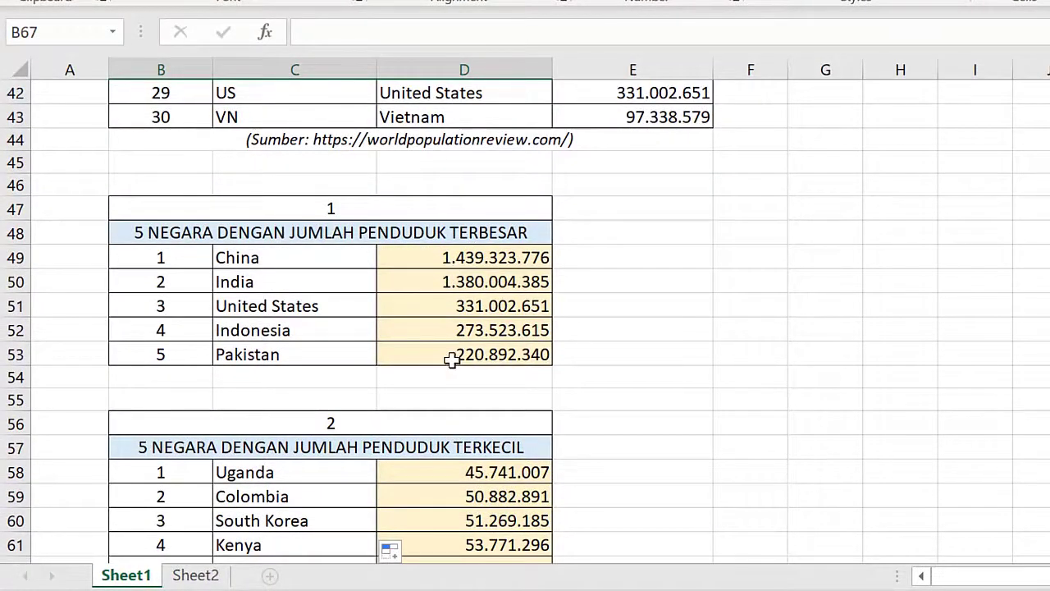
pyautogui.scroll(-5, 402, 344)
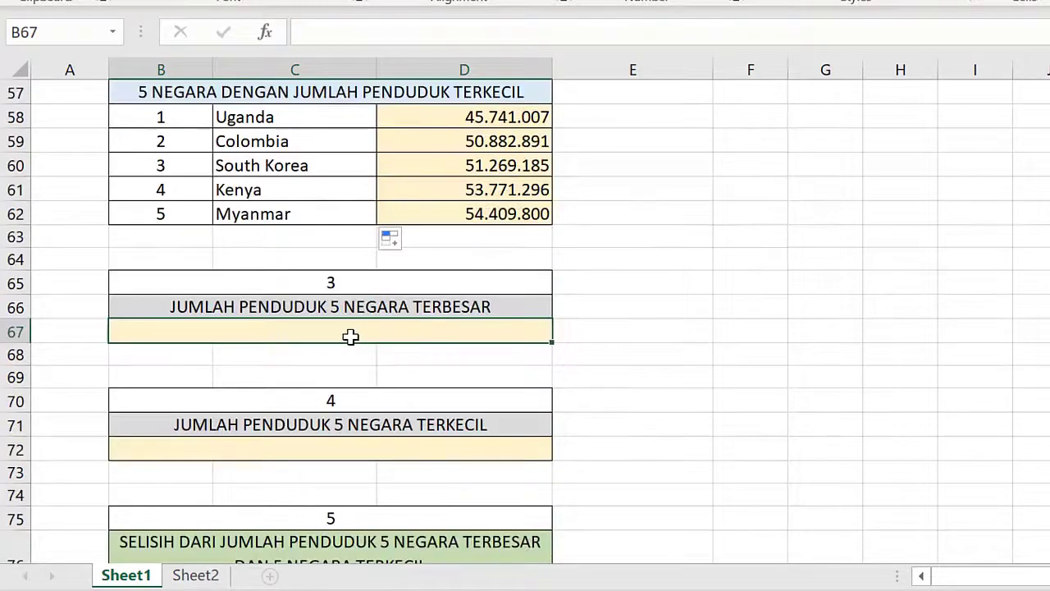
pyautogui.write('=SUM')
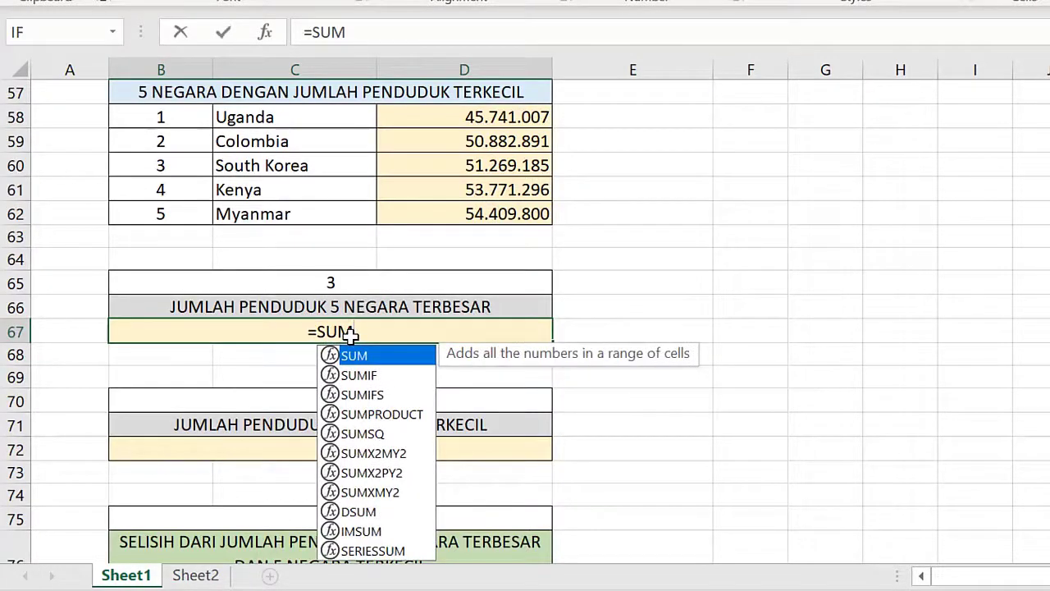
pyautogui.write('(')
pyautogui.scroll(4, 409, 200)
pyautogui.moveTo(410, 190); pyautogui.dragTo(403, 282)
pyautogui.press('Return')
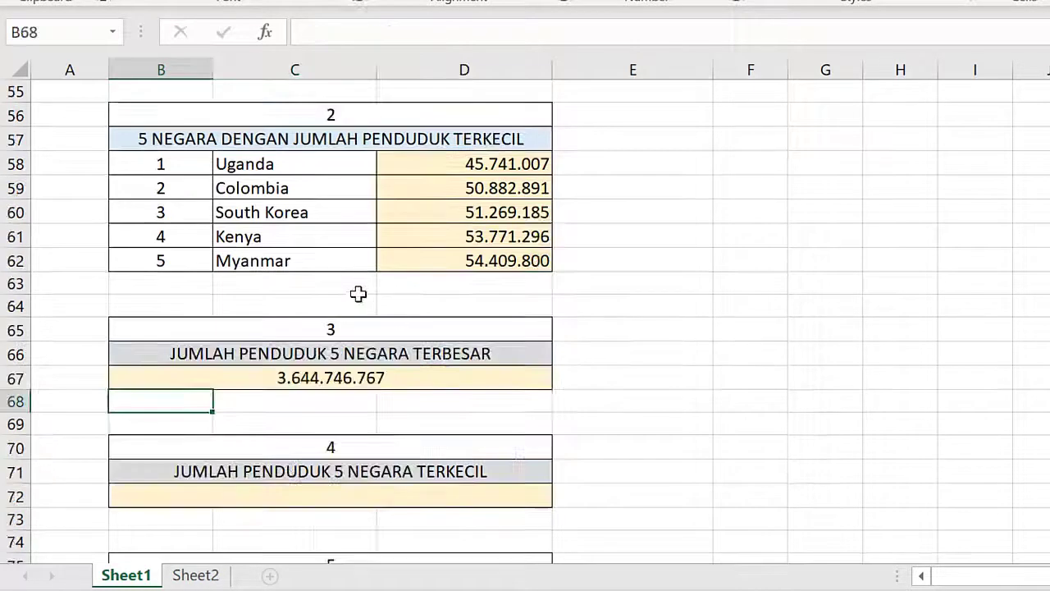
# Copy the total in B67 into E67 as a plain value and clear B67
pyautogui.click(453, 377)
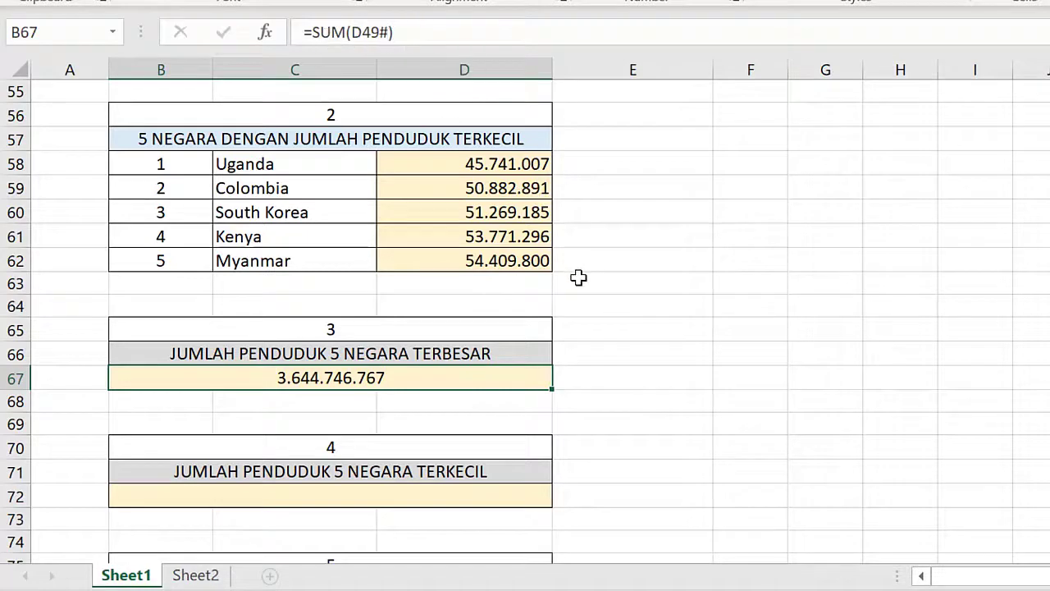
pyautogui.scroll(3, 574, 270)
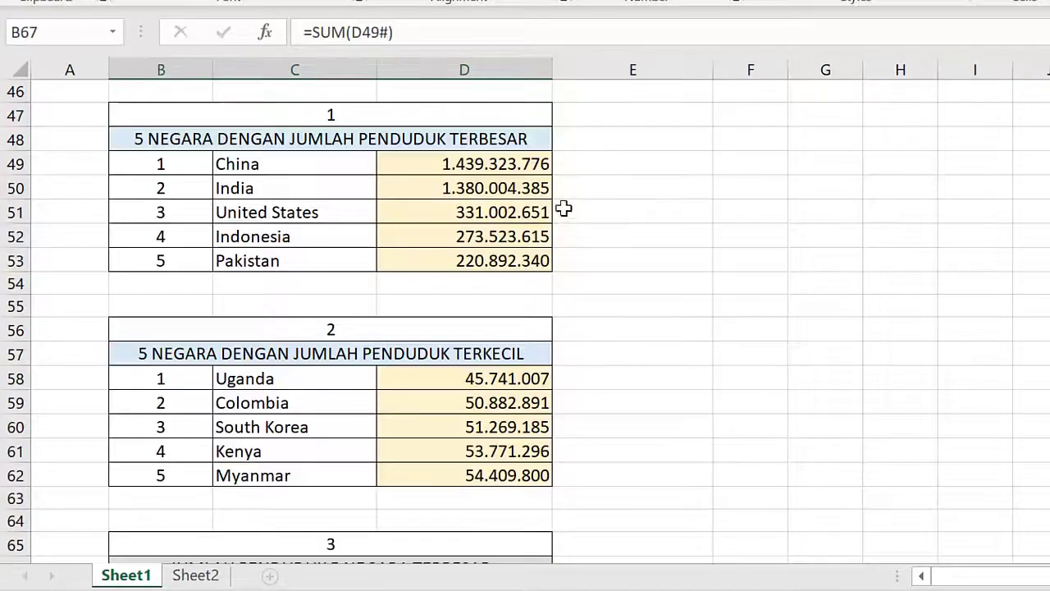
pyautogui.scroll(-3, 464, 197)
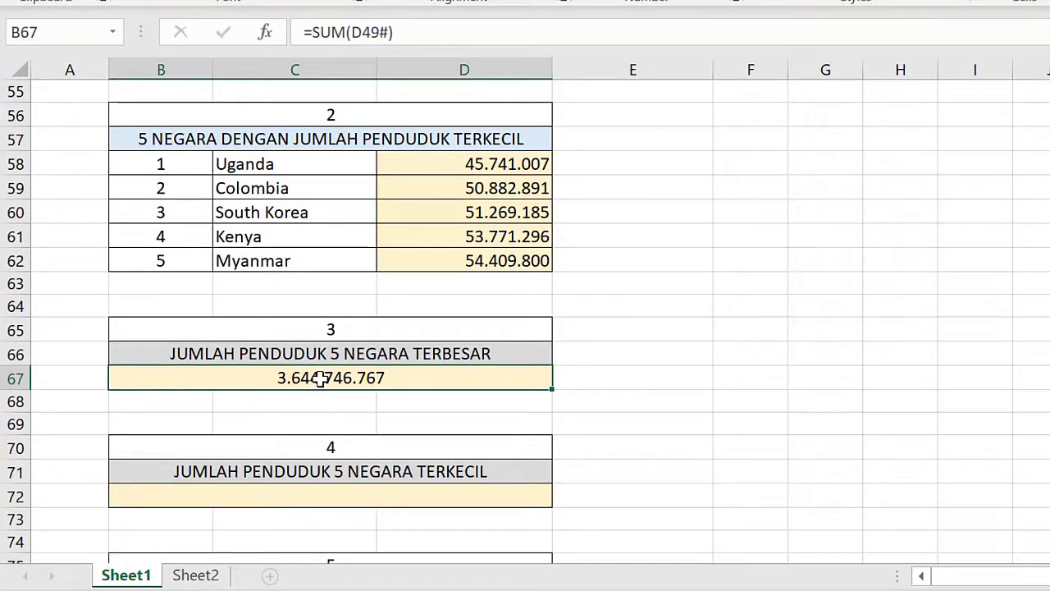
pyautogui.hotkey('ctrl', 'c')
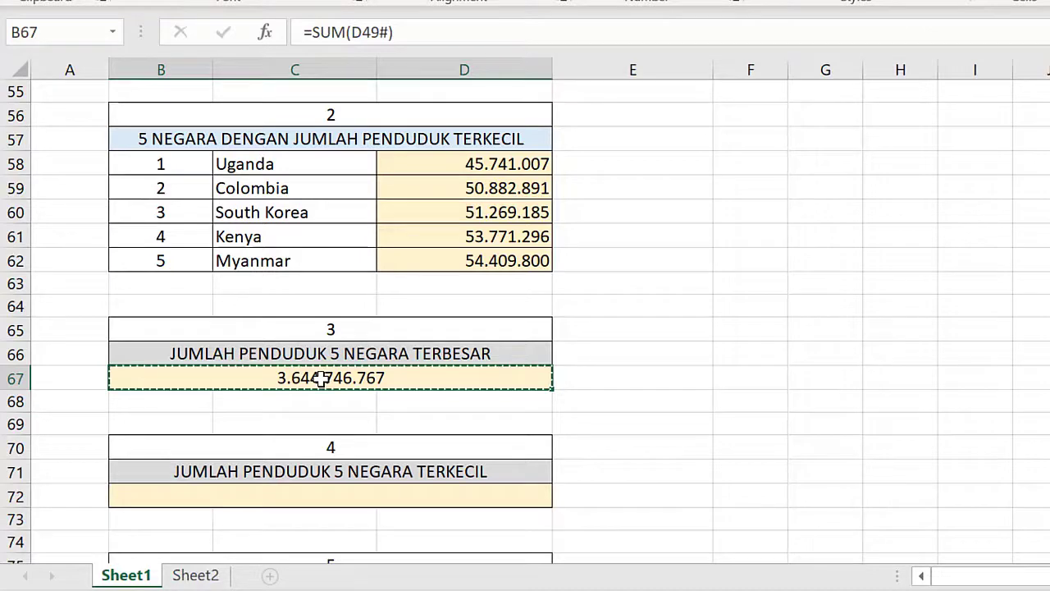
pyautogui.click(612, 376)
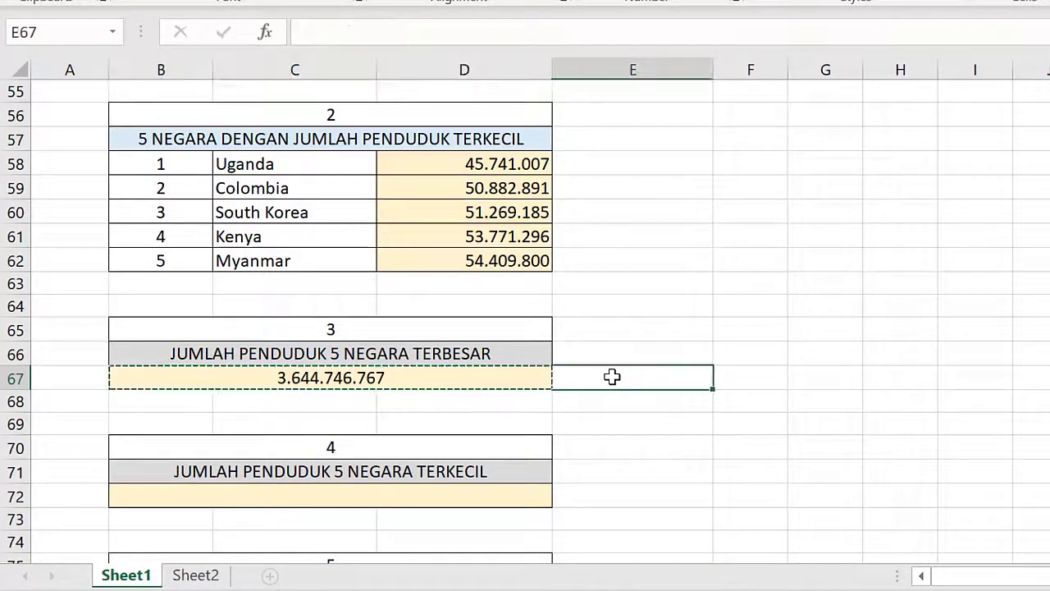
pyautogui.rightClick(612, 377)
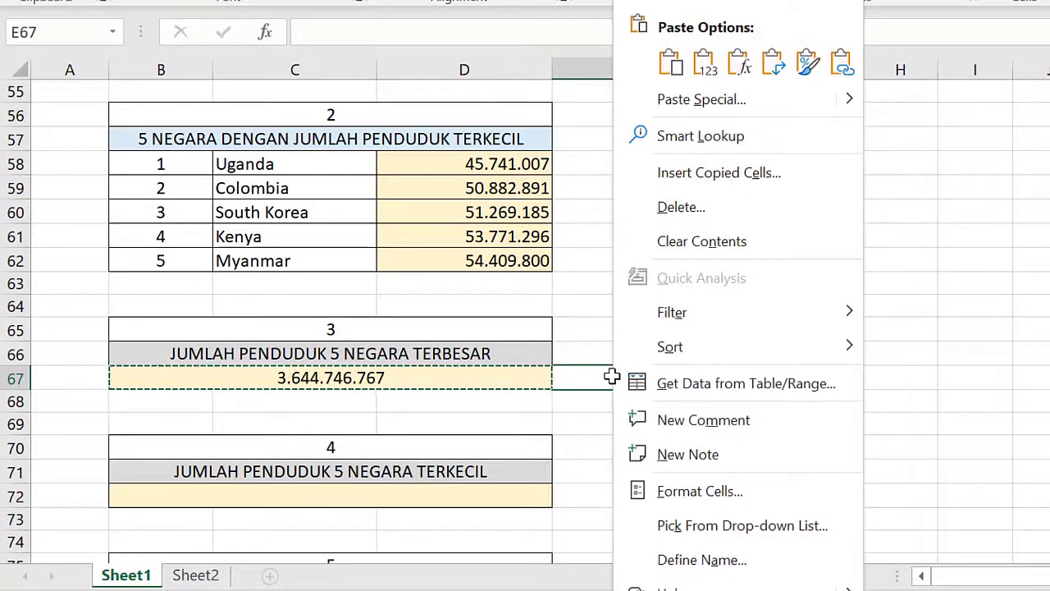
pyautogui.click(712, 72)
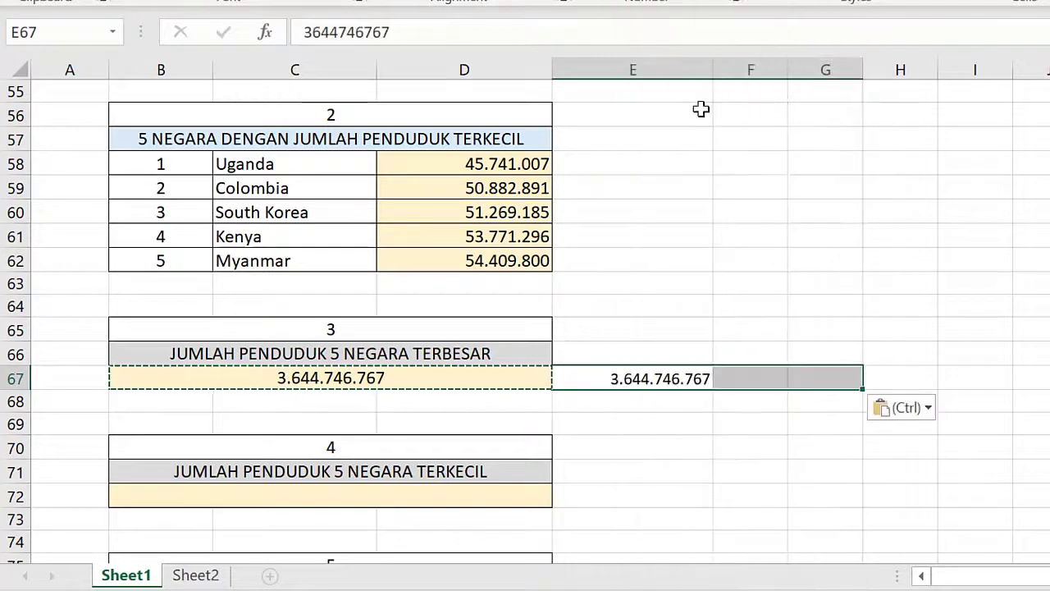
pyautogui.click(643, 377)
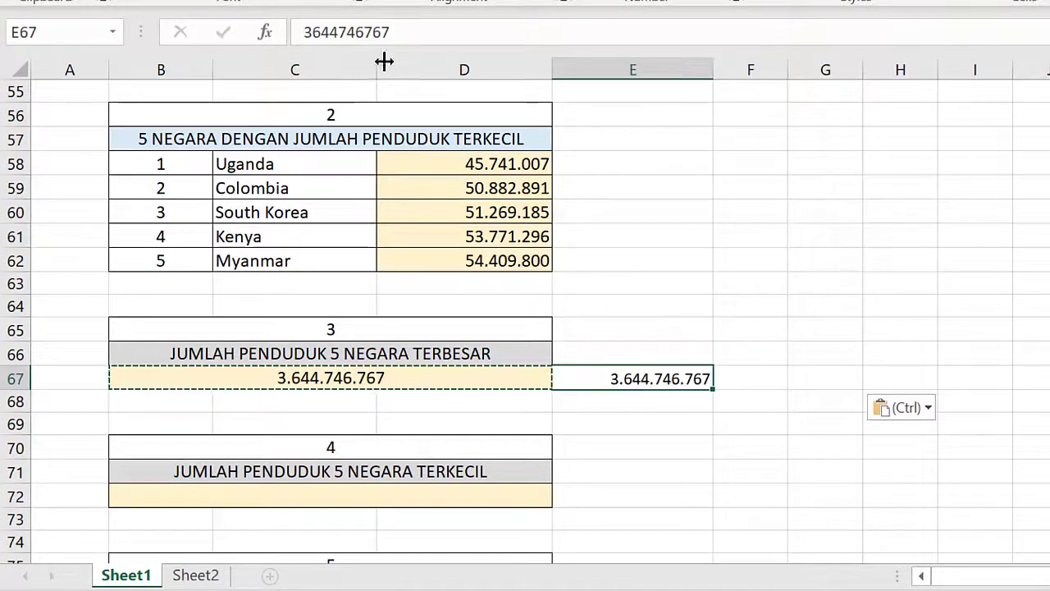
pyautogui.click(305, 377)
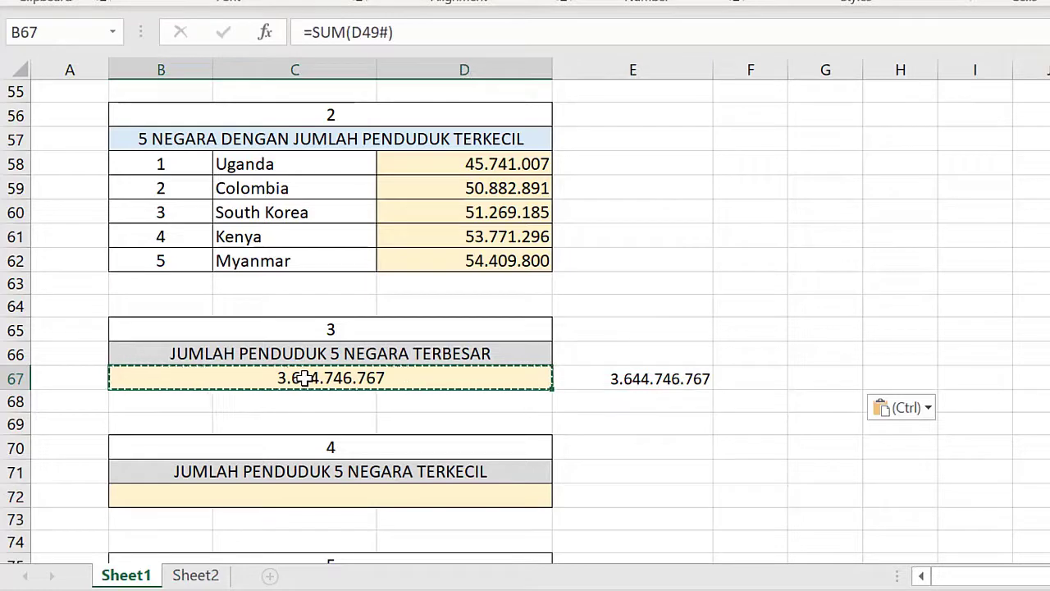
pyautogui.press('Delete')
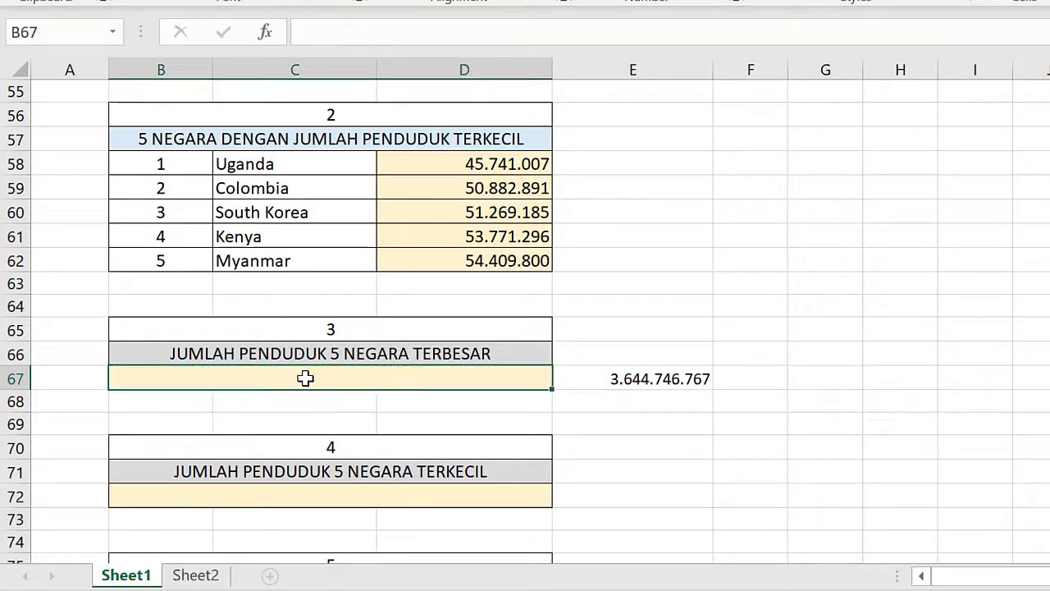
# Copy the text of the LARGE formula from D49 and paste it into B67
pyautogui.scroll(4, 305, 378)
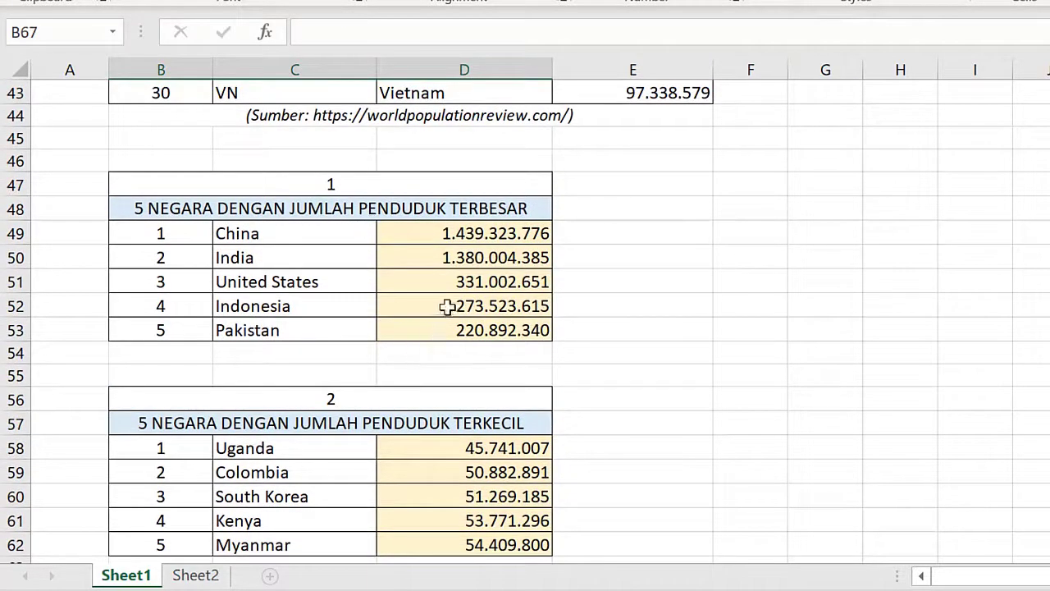
pyautogui.click(438, 236)
pyautogui.click(446, 32)
pyautogui.click(598, 42)
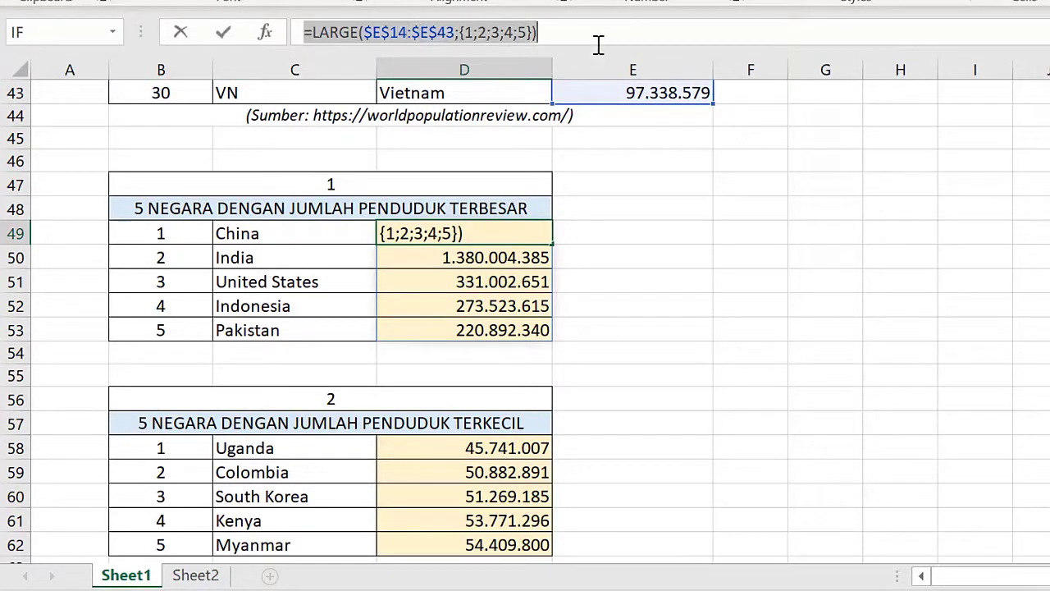
pyautogui.click(222, 32)
pyautogui.scroll(-5, 706, 352)
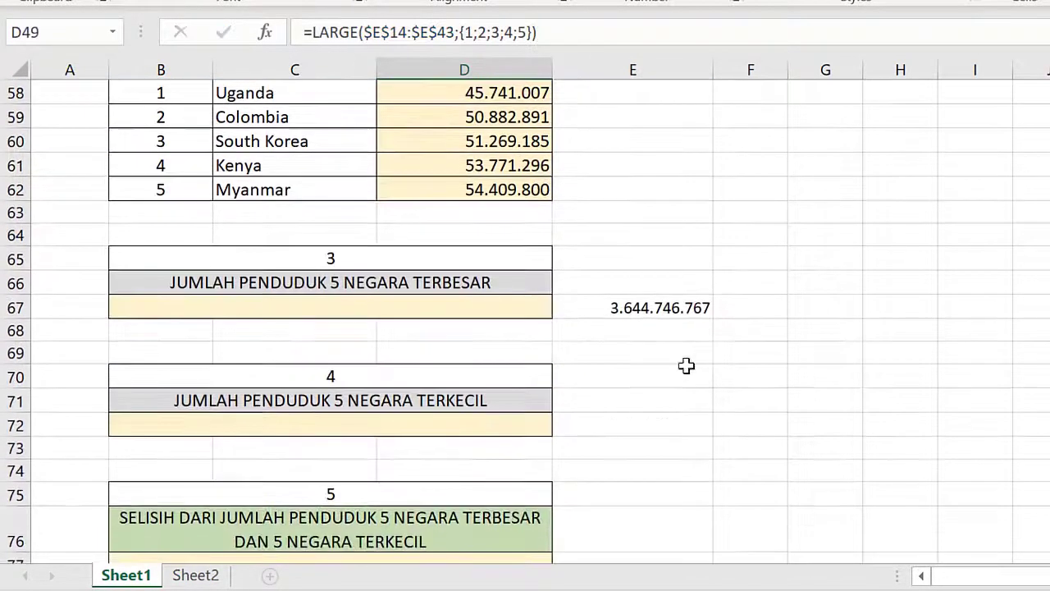
pyautogui.click(419, 307)
pyautogui.click(325, 29)
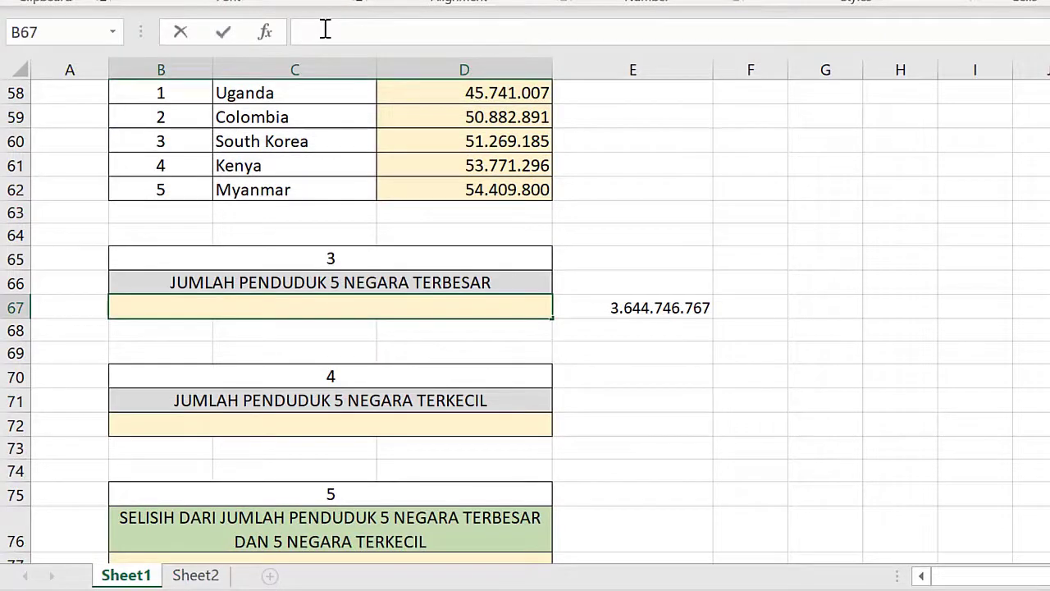
pyautogui.hotkey('ctrl', 'v')
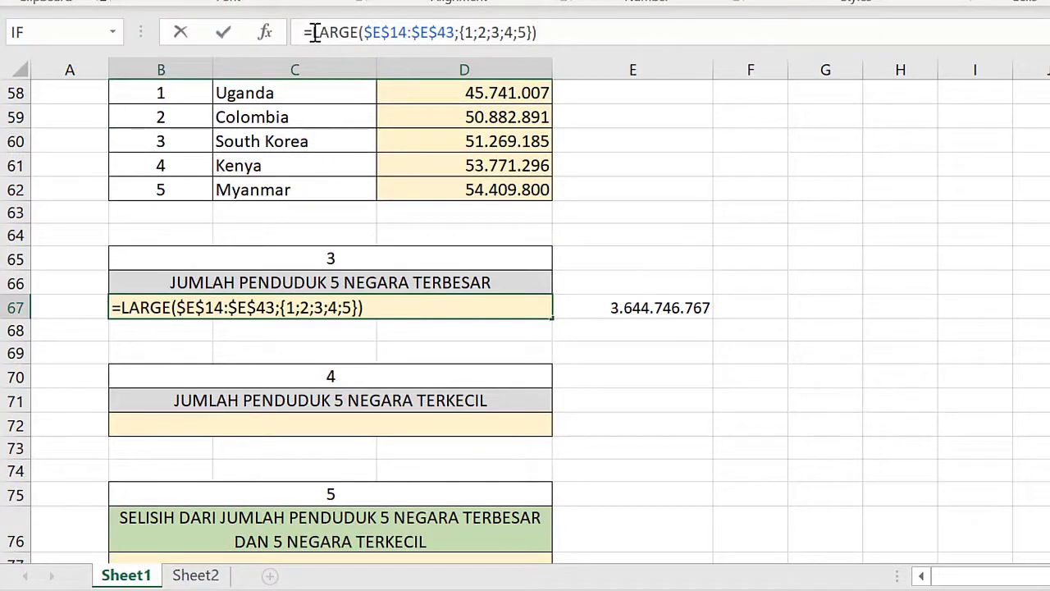
# Wrap the LARGE formula in B67 in SUM and enter it
pyautogui.click(315, 32)
pyautogui.write('SUM')
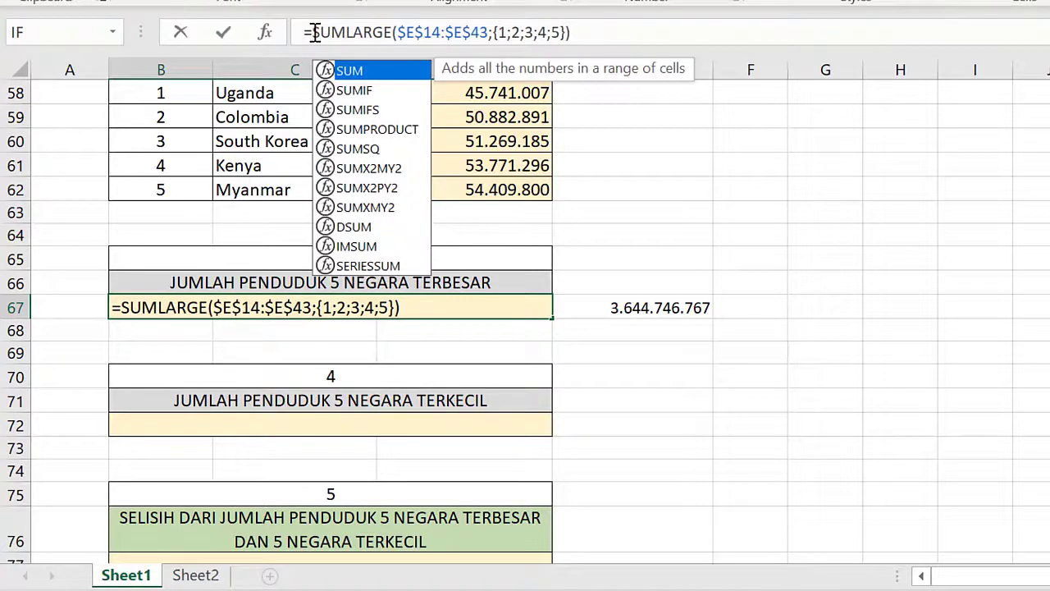
pyautogui.write('(')
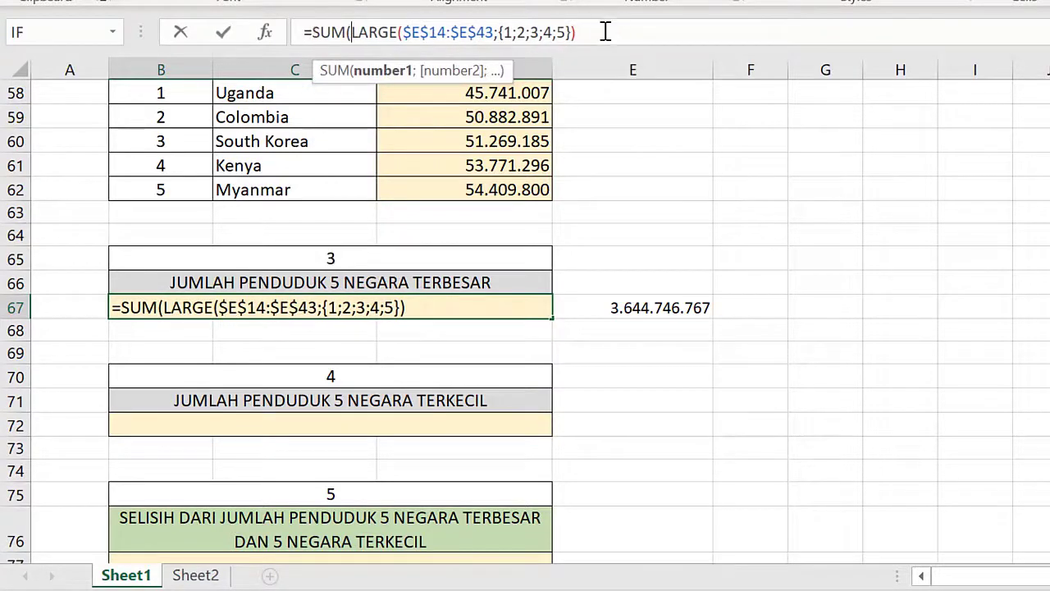
pyautogui.press('Return')
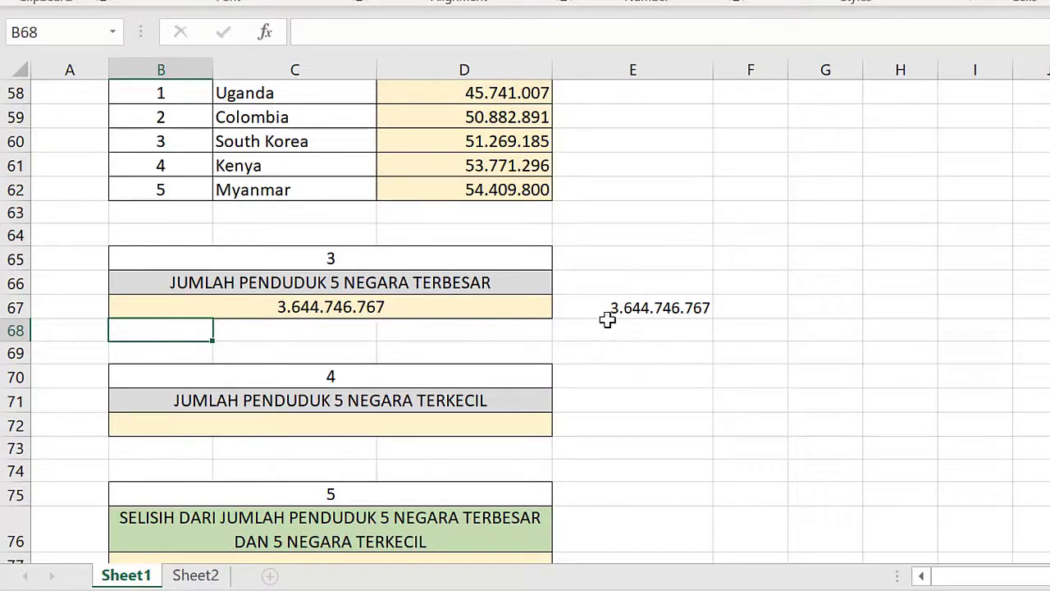
pyautogui.click(296, 307)
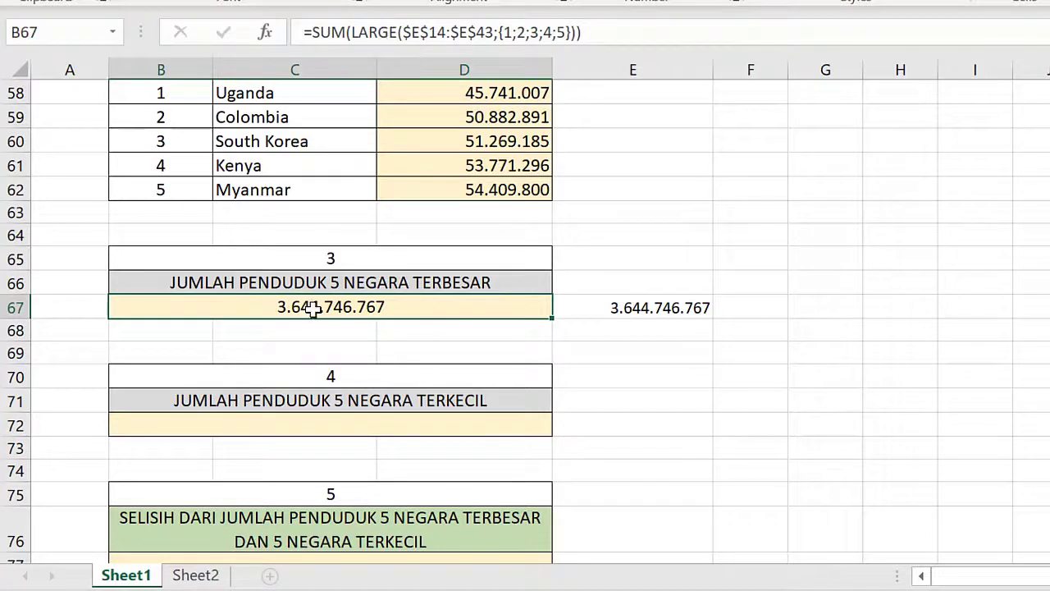
# Clear B67 and begin a new formula =SUM(LARGE($E$14:$E$43; with the absolute population range as its array
pyautogui.scroll(1, 311, 308)
pyautogui.press('Delete')
pyautogui.write('=S')
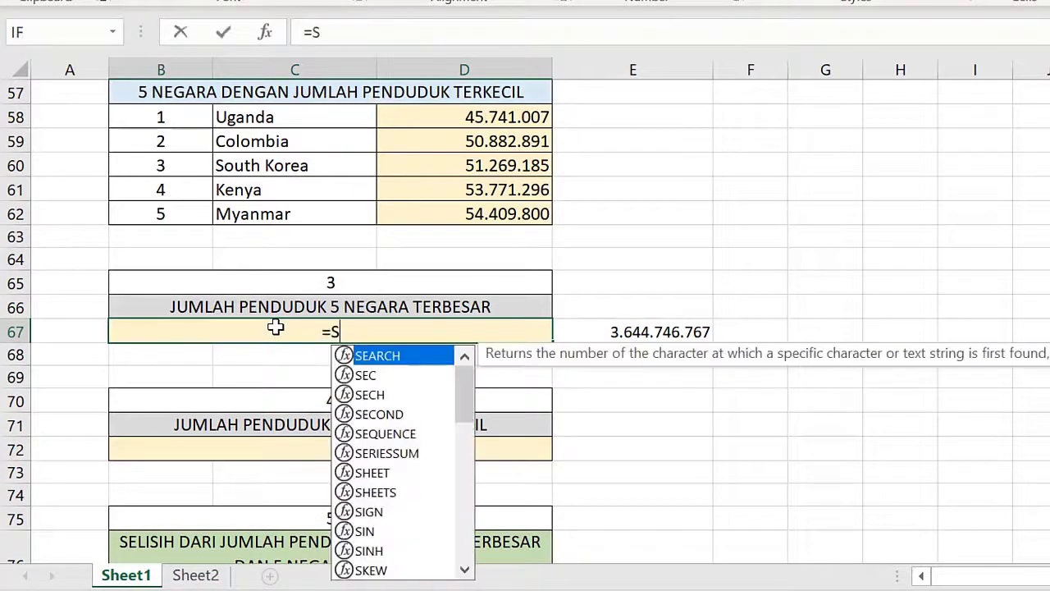
pyautogui.write('UM(LAR')
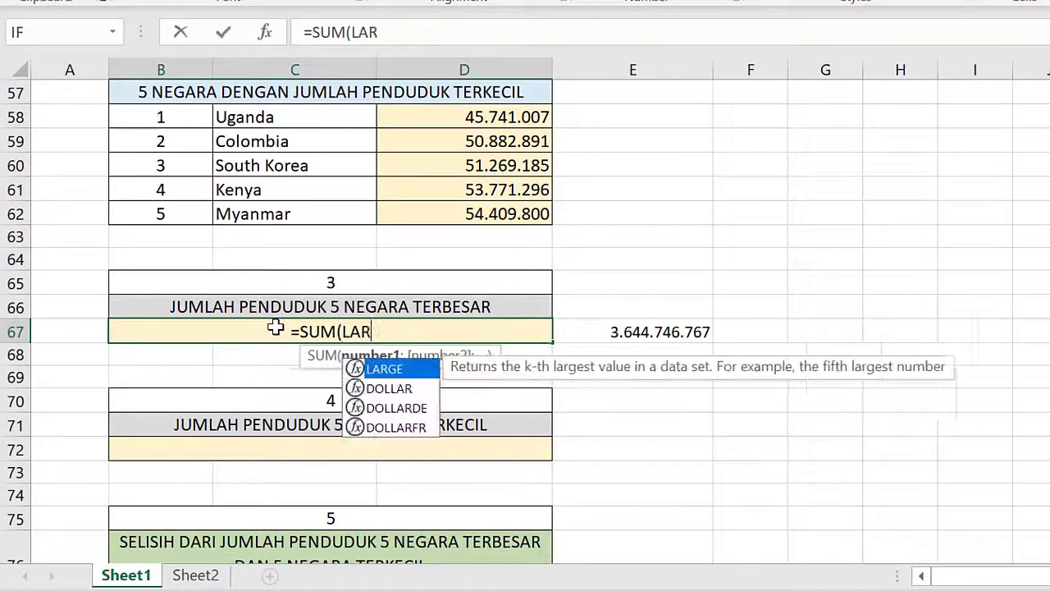
pyautogui.write('GE(')
pyautogui.scroll(11, 651, 149)
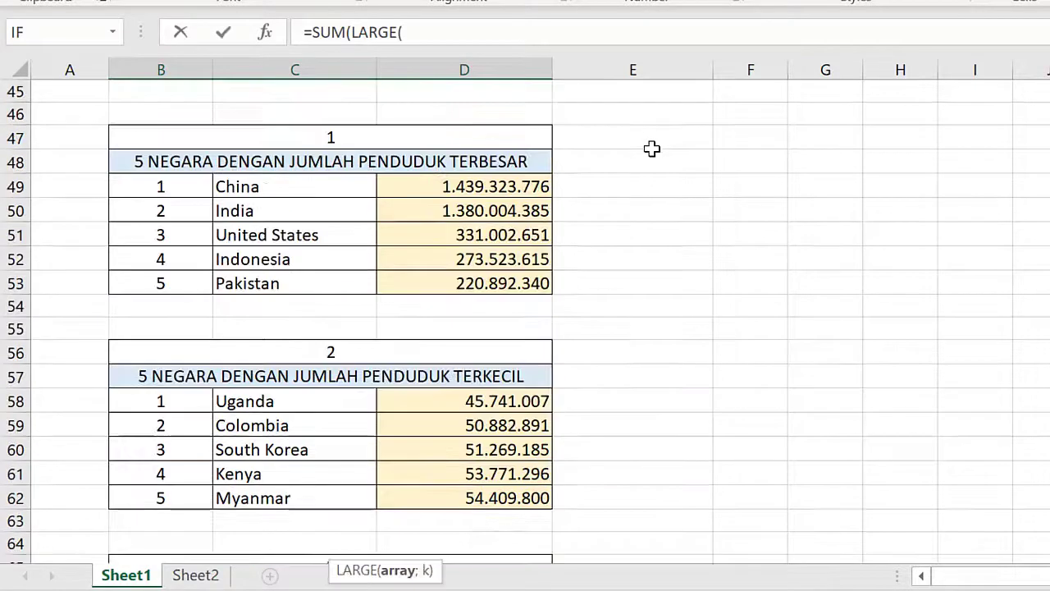
pyautogui.scroll(4, 651, 155)
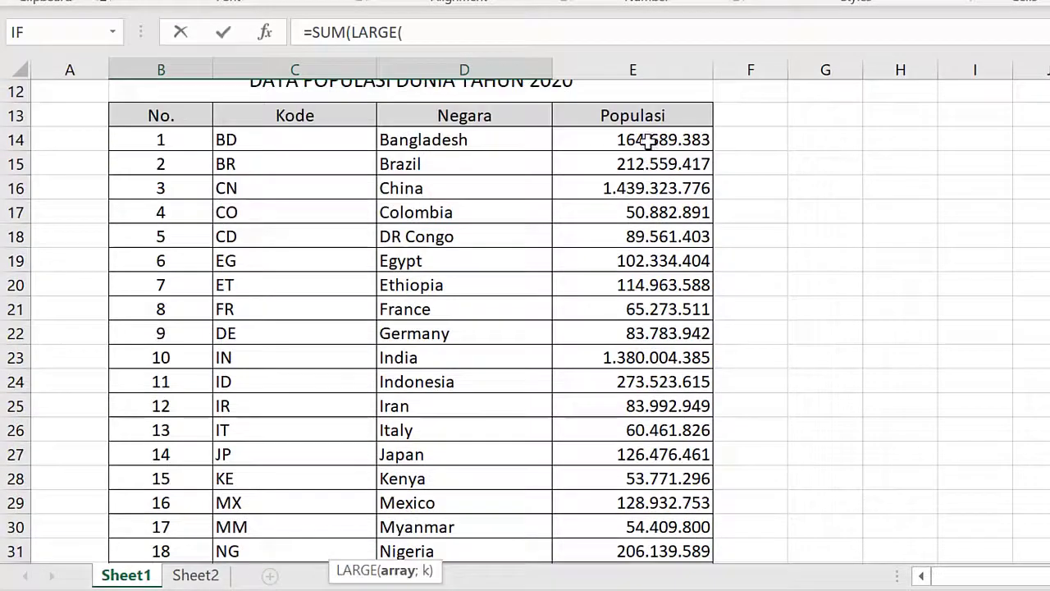
pyautogui.moveTo(645, 139); pyautogui.dragTo(617, 501)
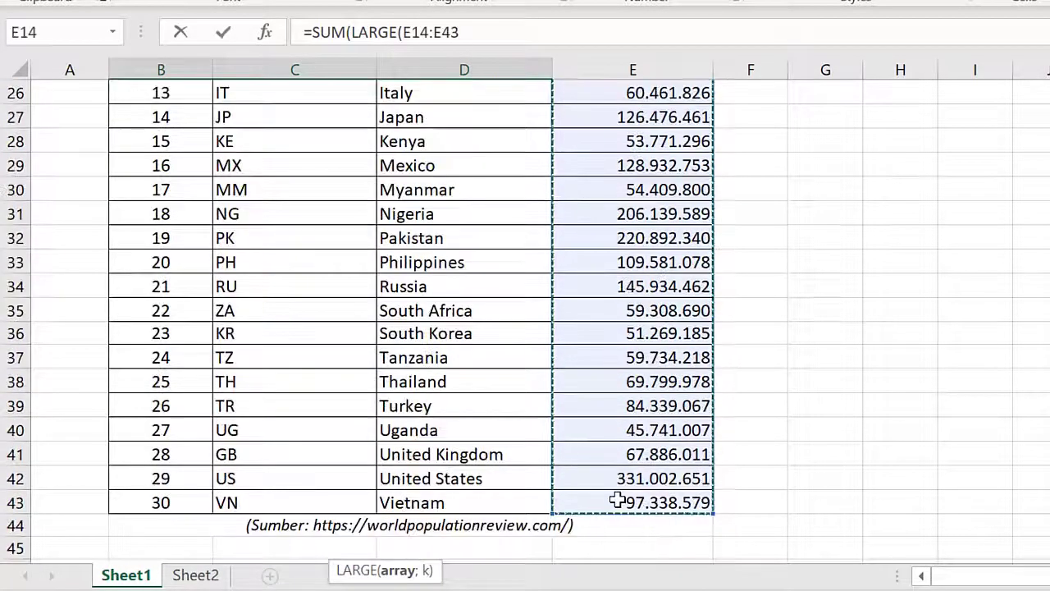
pyautogui.press('F4')
pyautogui.write(';')
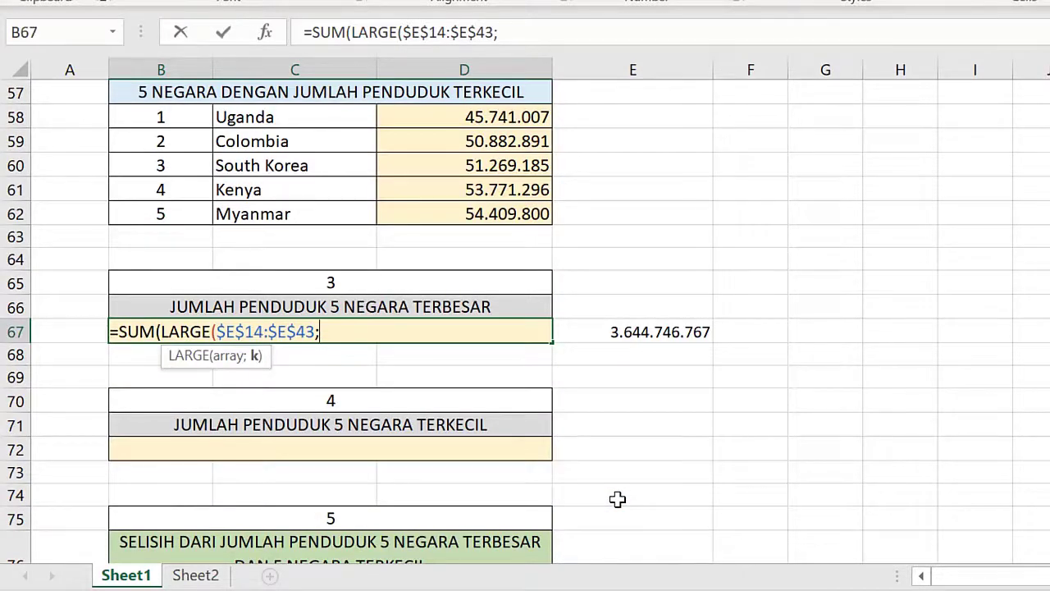
# Complete the B67 formula with the k values {1;2;3;4;5} to total the five largest populations
pyautogui.write('{1;2;3;')
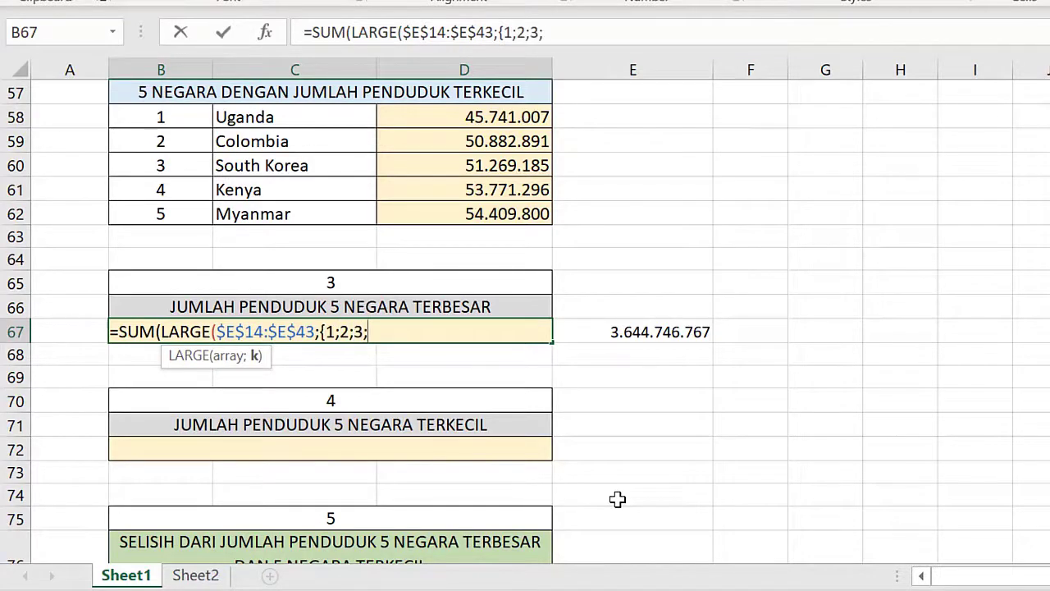
pyautogui.write('4;5})')
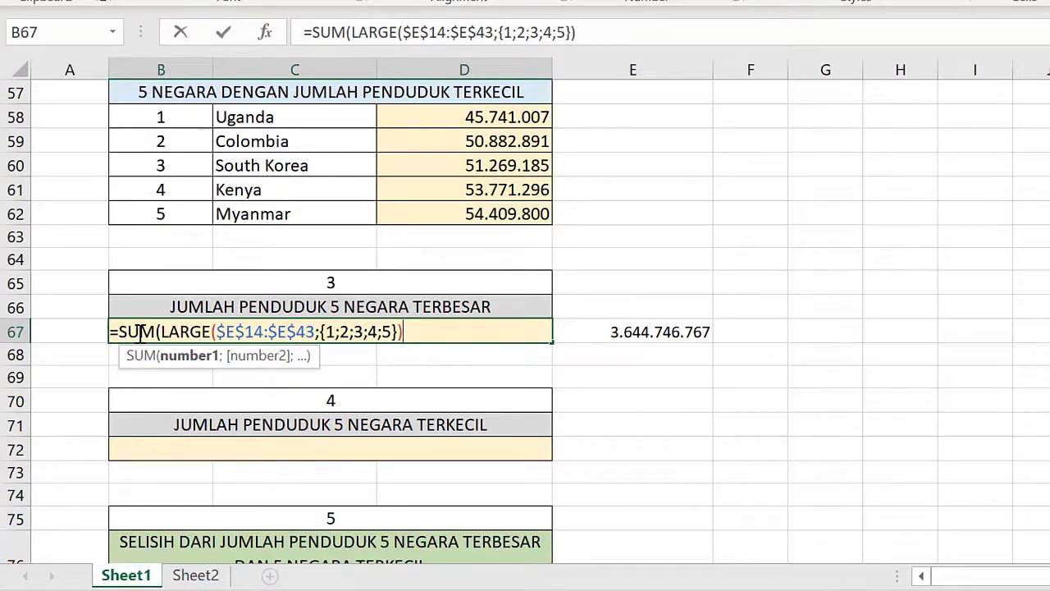
pyautogui.press('Return')
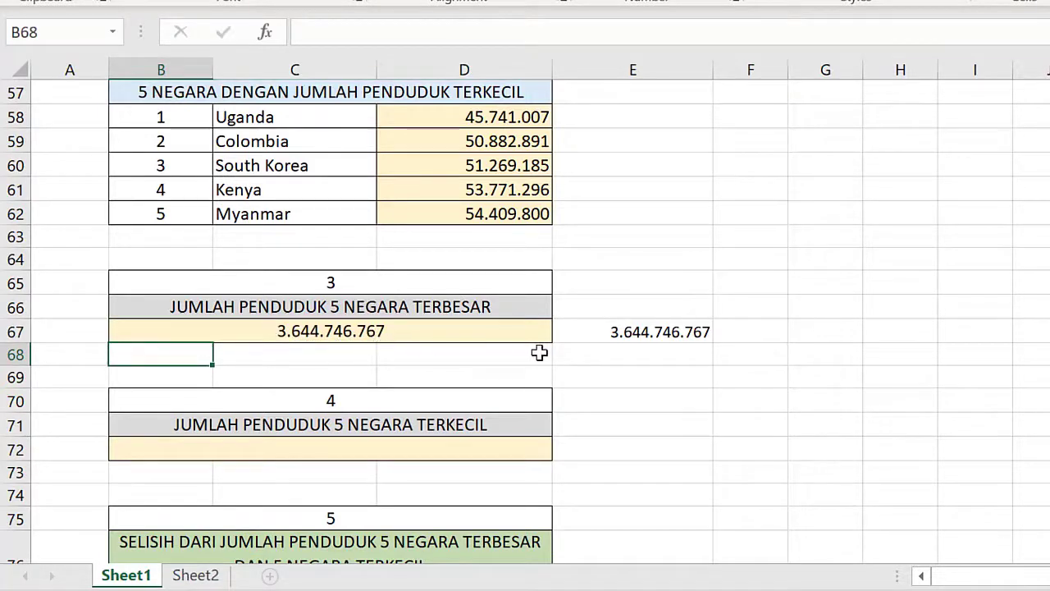
pyautogui.click(470, 335)
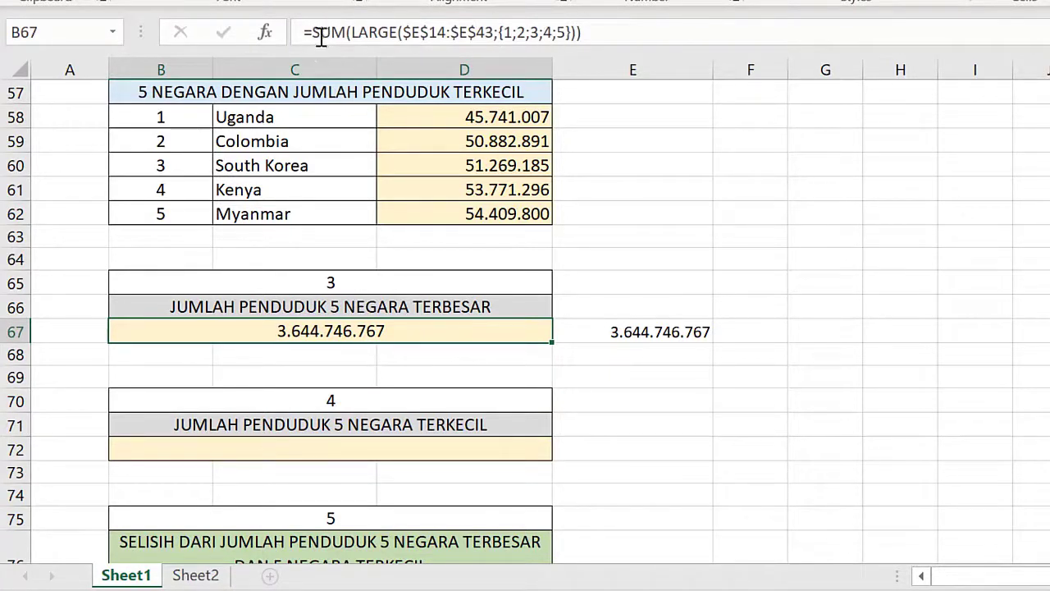
pyautogui.scroll(3, 469, 206)
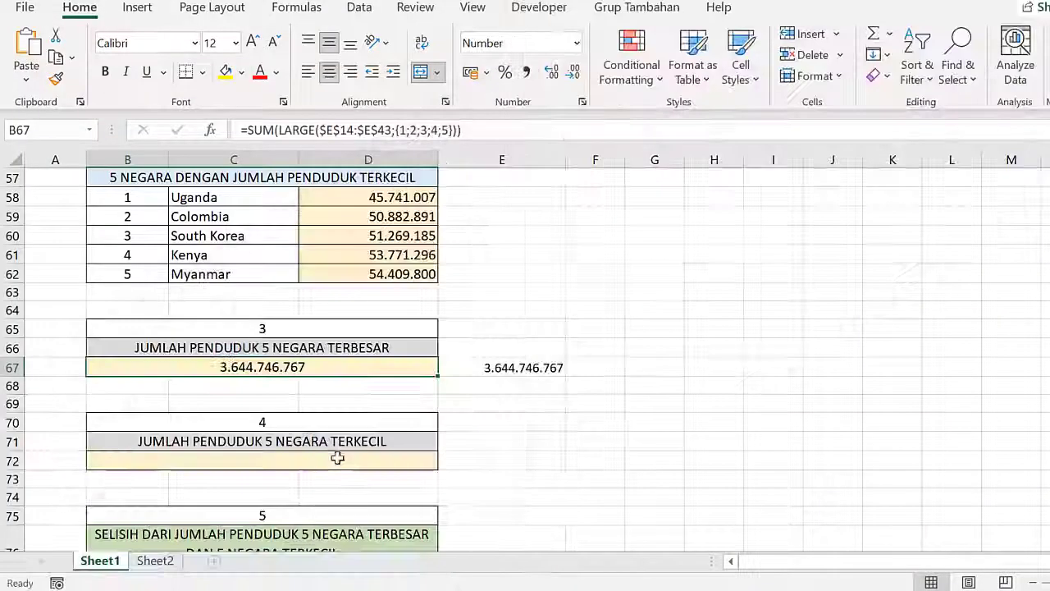
# Begin a formula =SUM(SMALL($E$14:$E$43 in B72, using the absolute population range as the array
pyautogui.click(335, 461)
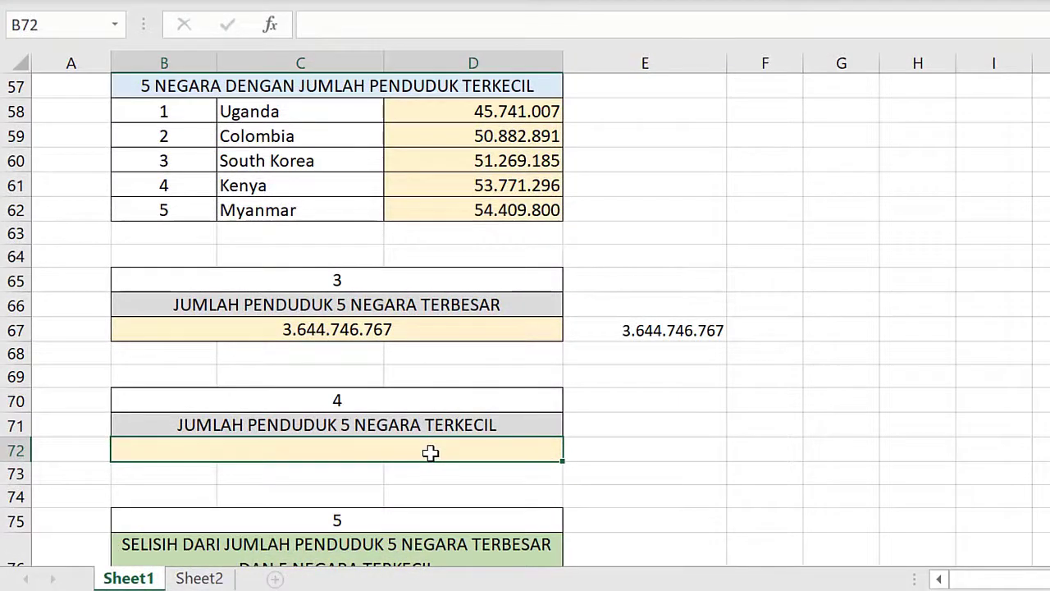
pyautogui.write('=SUM')
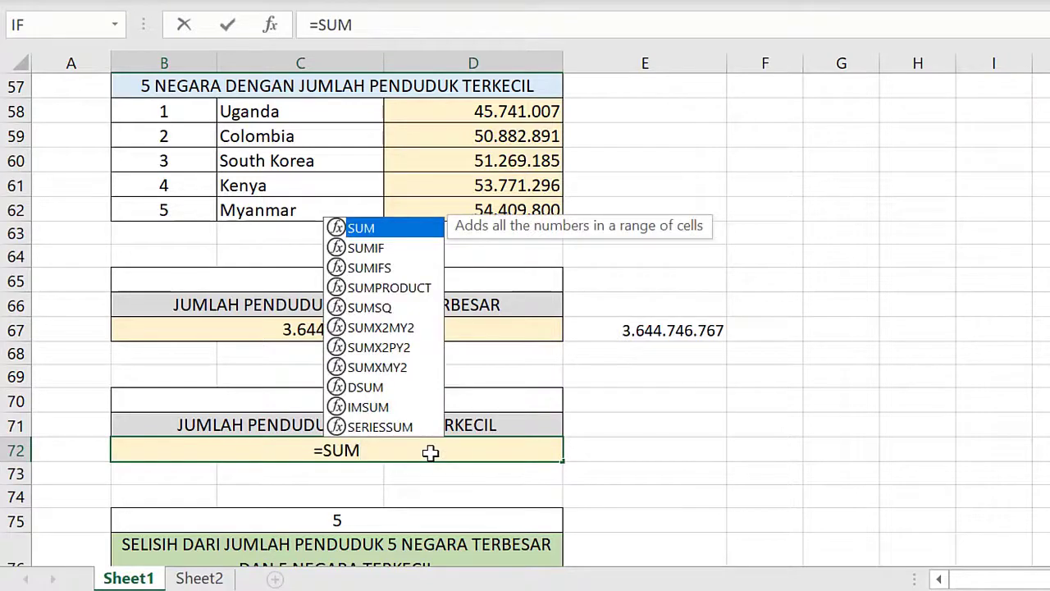
pyautogui.write('(SMALL')
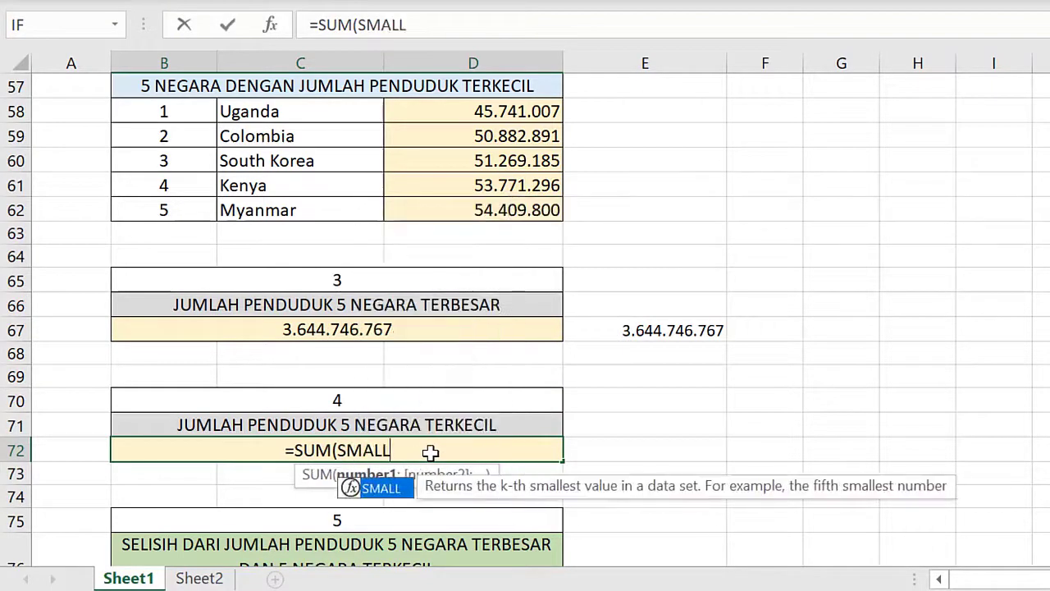
pyautogui.write('(')
pyautogui.scroll(17, 452, 356)
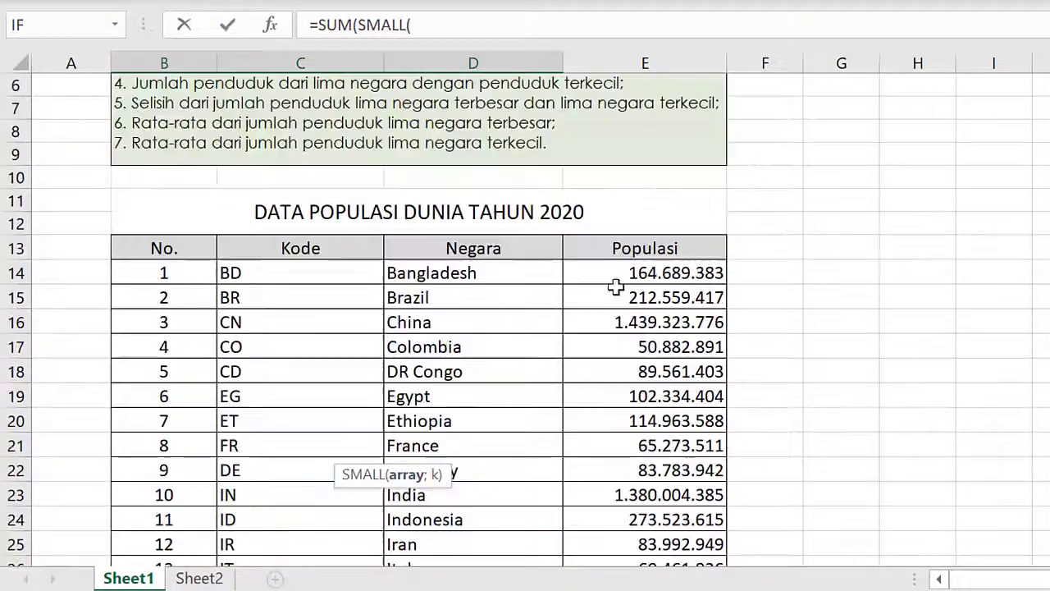
pyautogui.moveTo(628, 275); pyautogui.dragTo(648, 504)
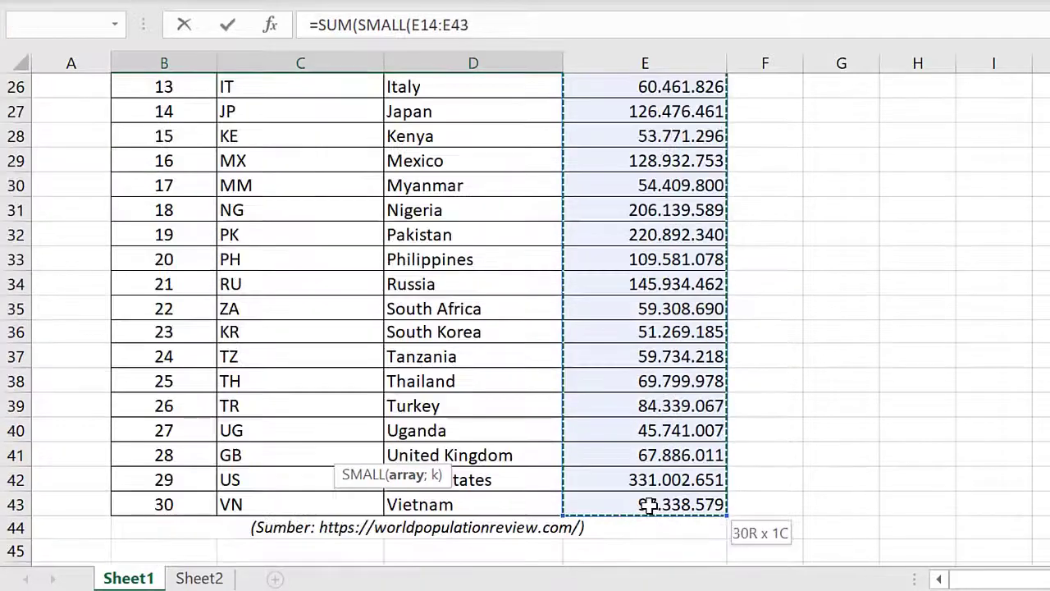
pyautogui.press('F4')
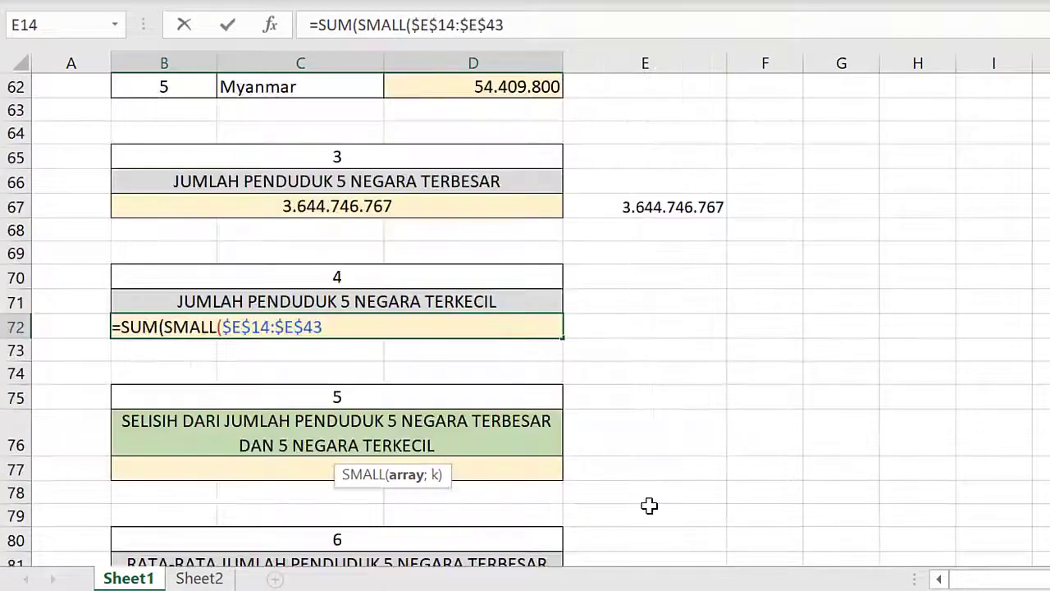
# Complete the B72 formula with the k values {1;2;3;4;5} to total the five smallest populations
pyautogui.write(';{1;2;')
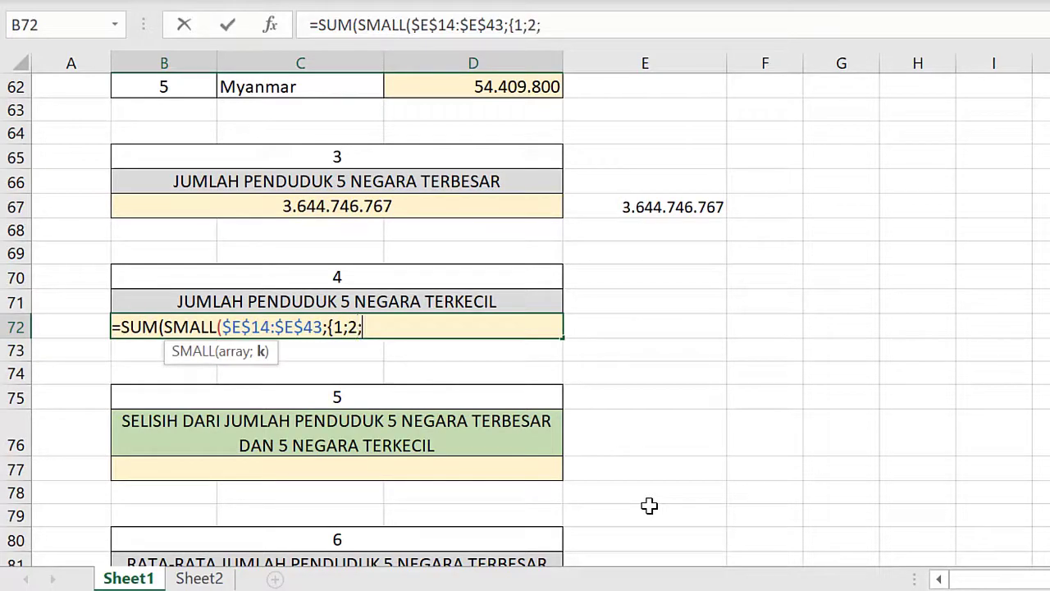
pyautogui.write('3;4;5')
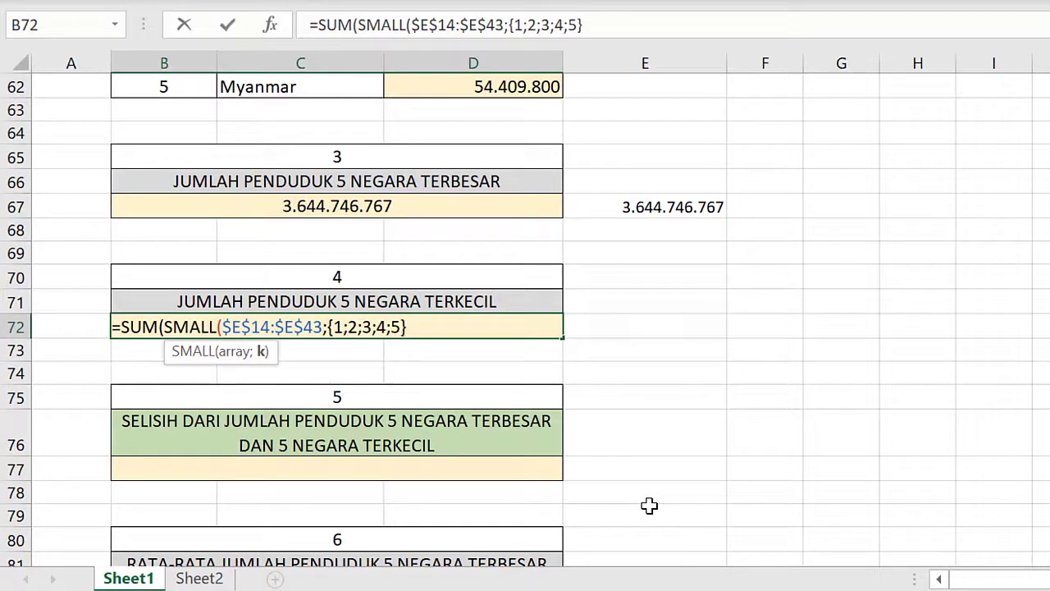
pyautogui.write('})')
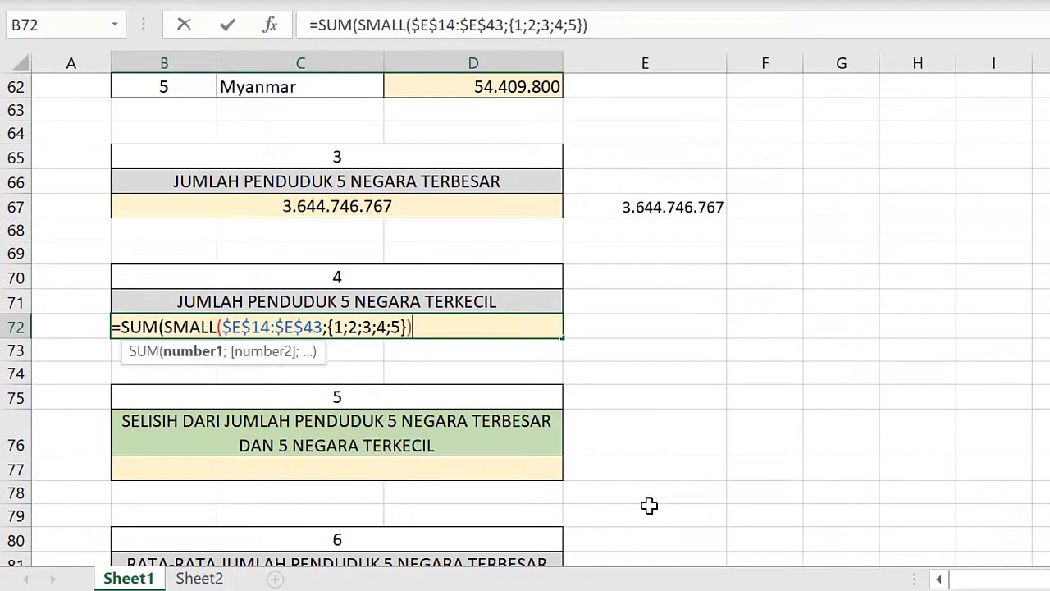
pyautogui.write(')')
pyautogui.press('Return')
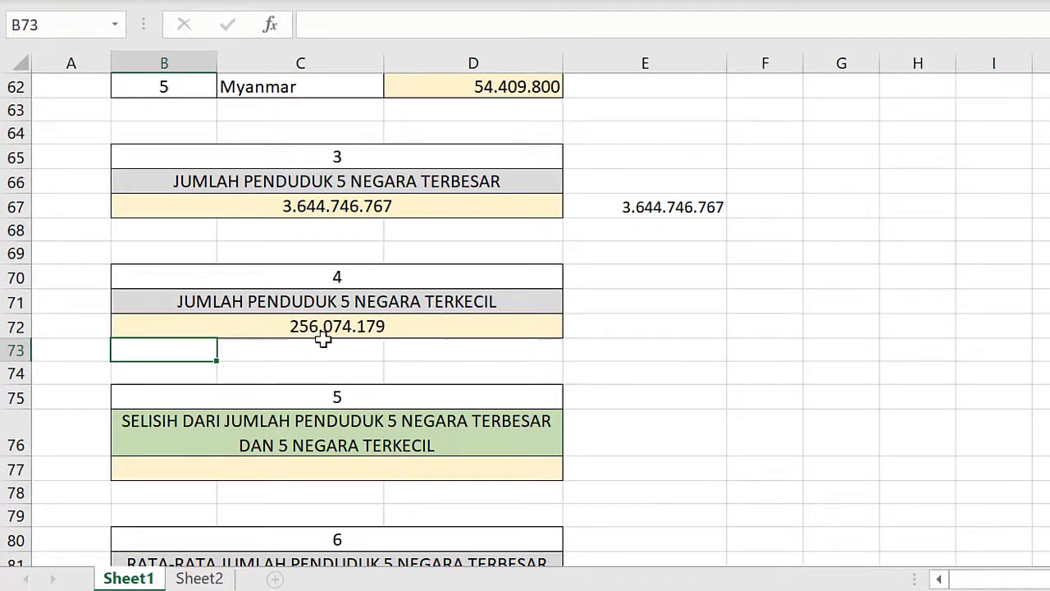
pyautogui.click(403, 329)
# Add a check total in E72 that sums the five smallest populations listed in D58:D62
pyautogui.click(630, 329)
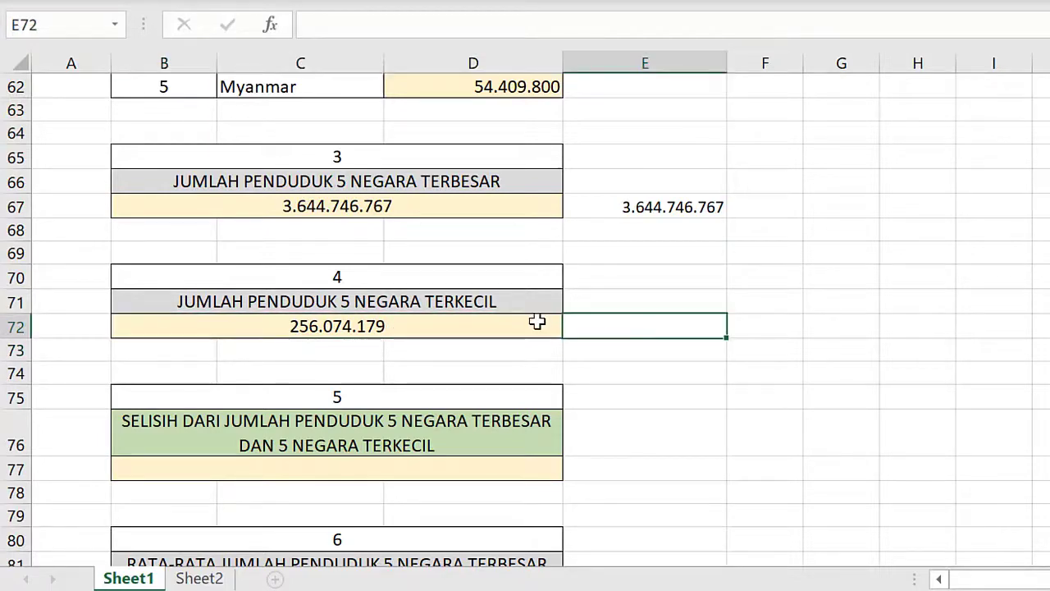
pyautogui.scroll(3, 536, 323)
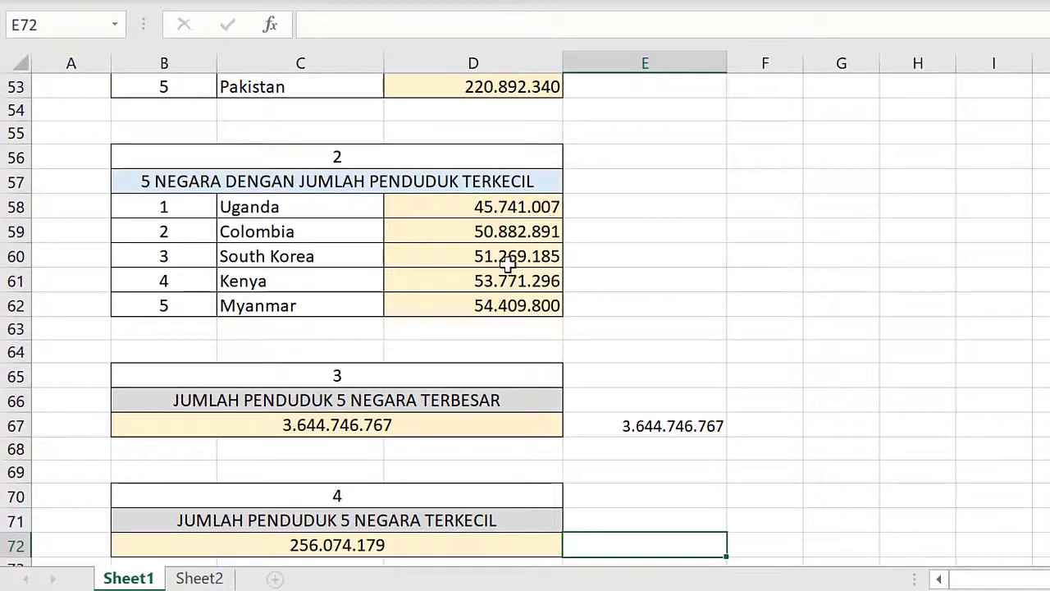
pyautogui.write('=SUM')
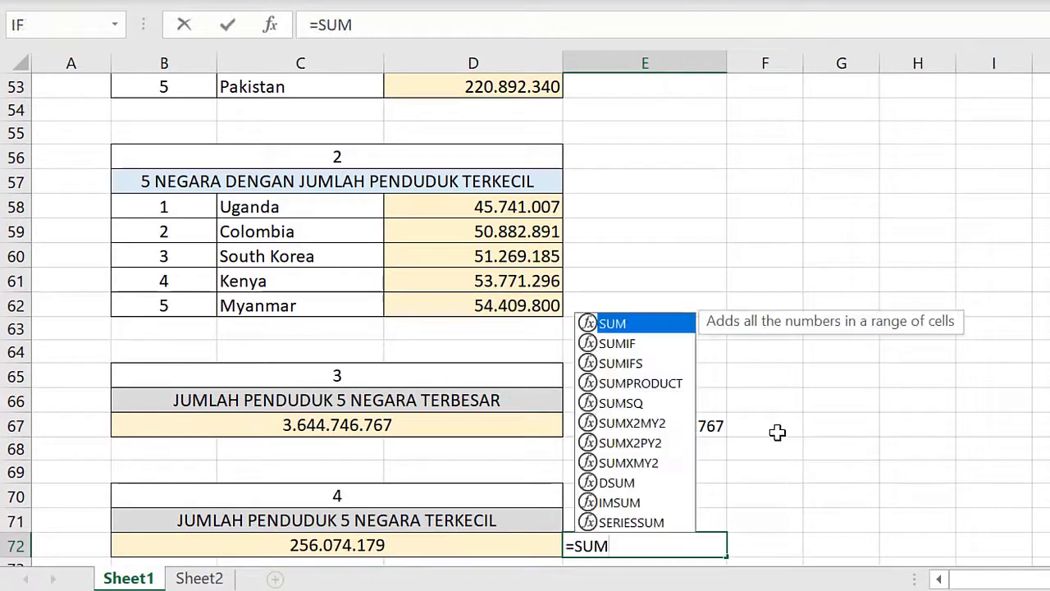
pyautogui.write('(')
pyautogui.moveTo(456, 206); pyautogui.dragTo(464, 295)
pyautogui.write(')')
pyautogui.press('Return')
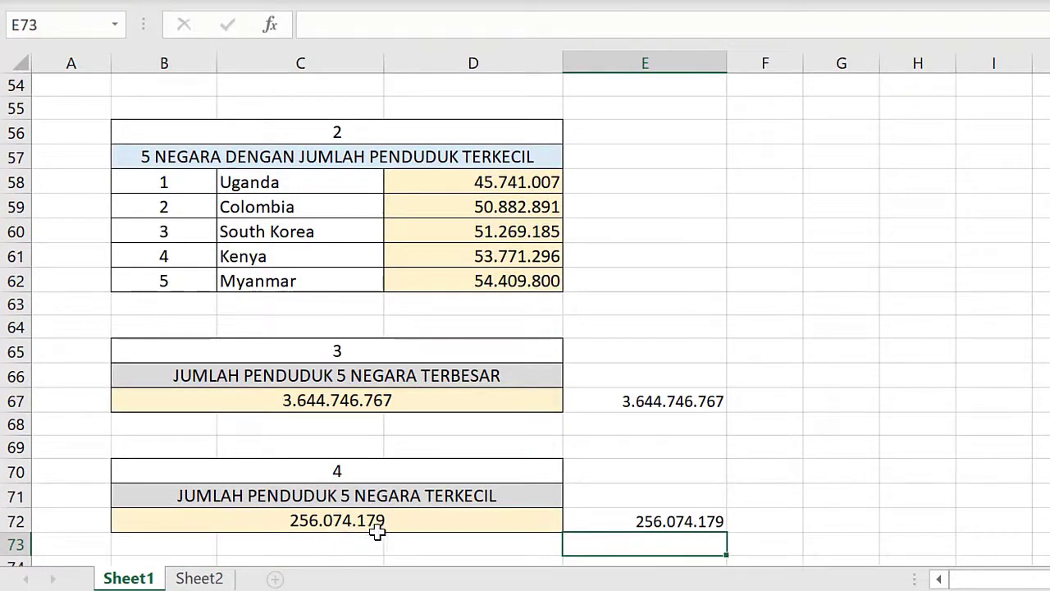
# Review the B67 formula against its check total, the population data and the lists of largest and smallest countries
pyautogui.scroll(-1, 389, 530)
pyautogui.scroll(2, 379, 555)
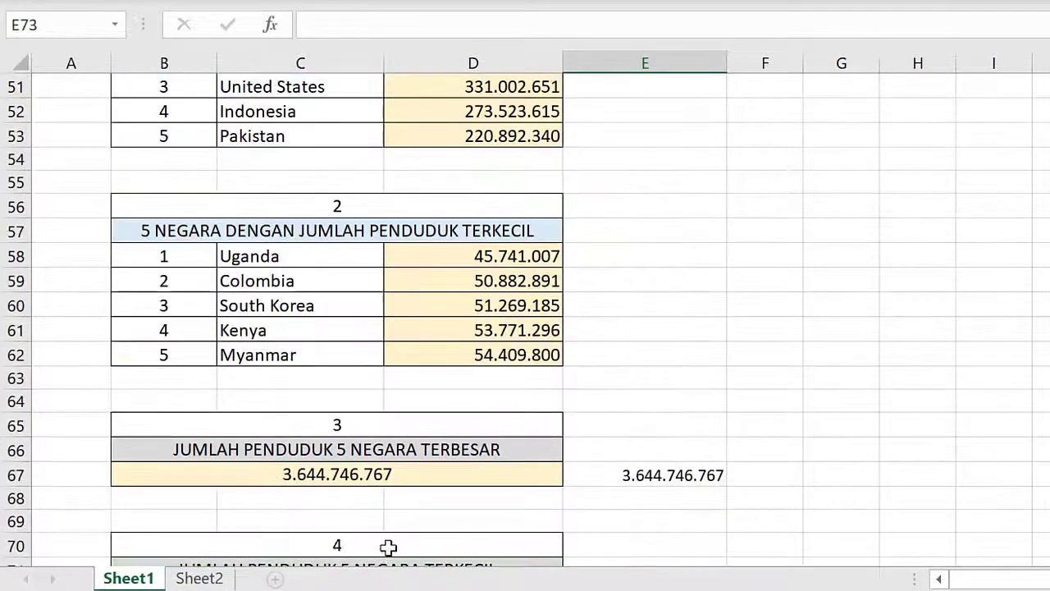
pyautogui.click(673, 475)
pyautogui.click(332, 476)
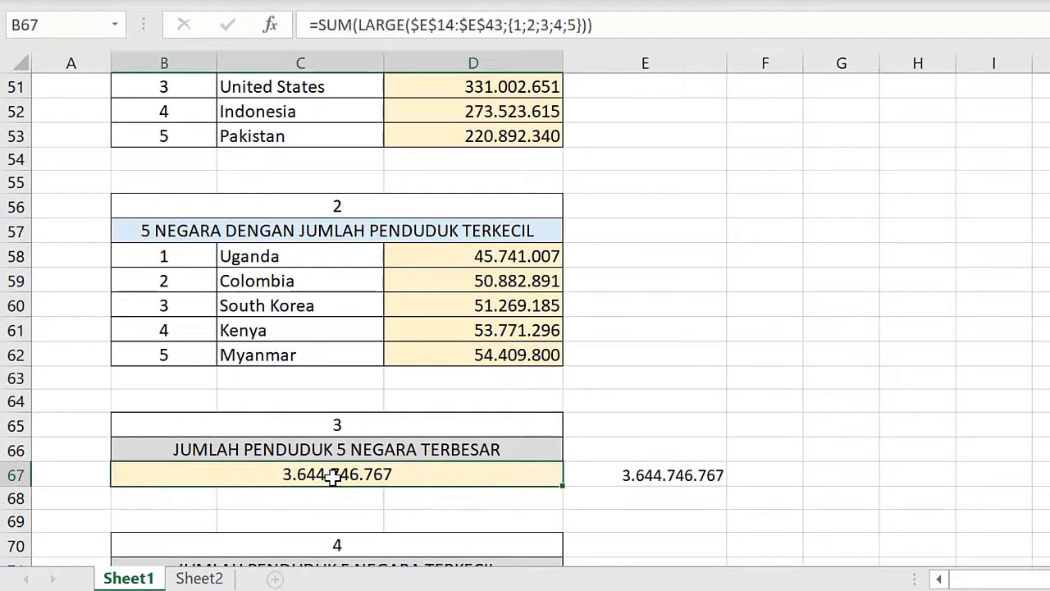
pyautogui.scroll(7, 970, 243)
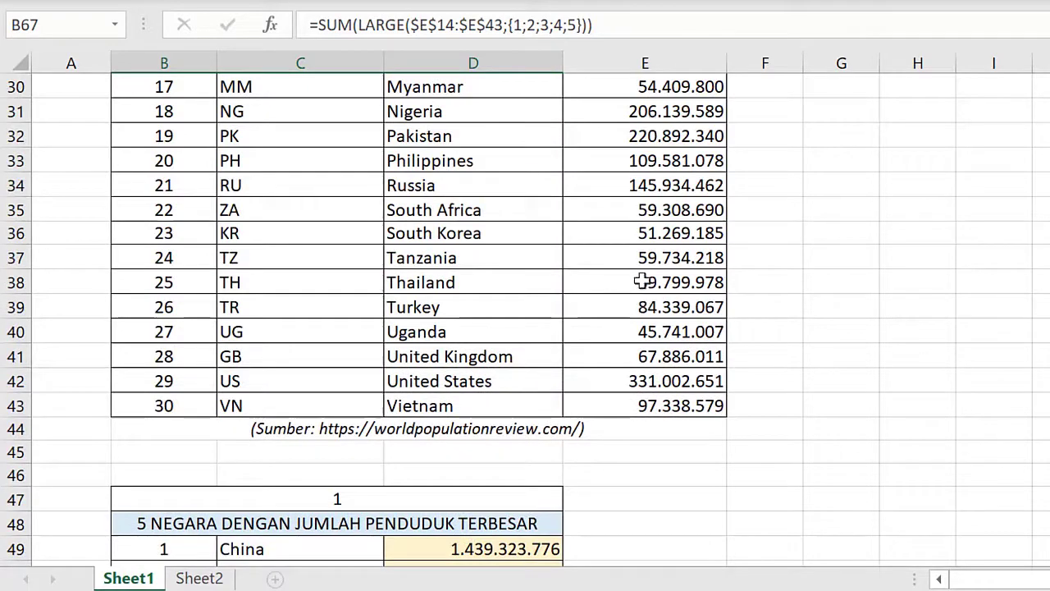
pyautogui.scroll(-5, 633, 345)
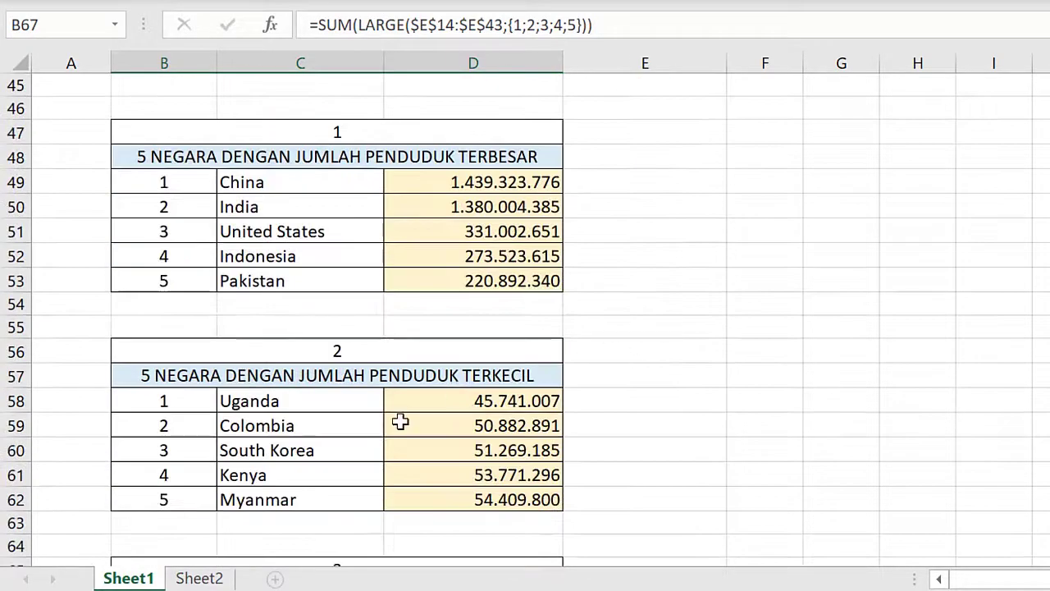
pyautogui.scroll(-2, 456, 509)
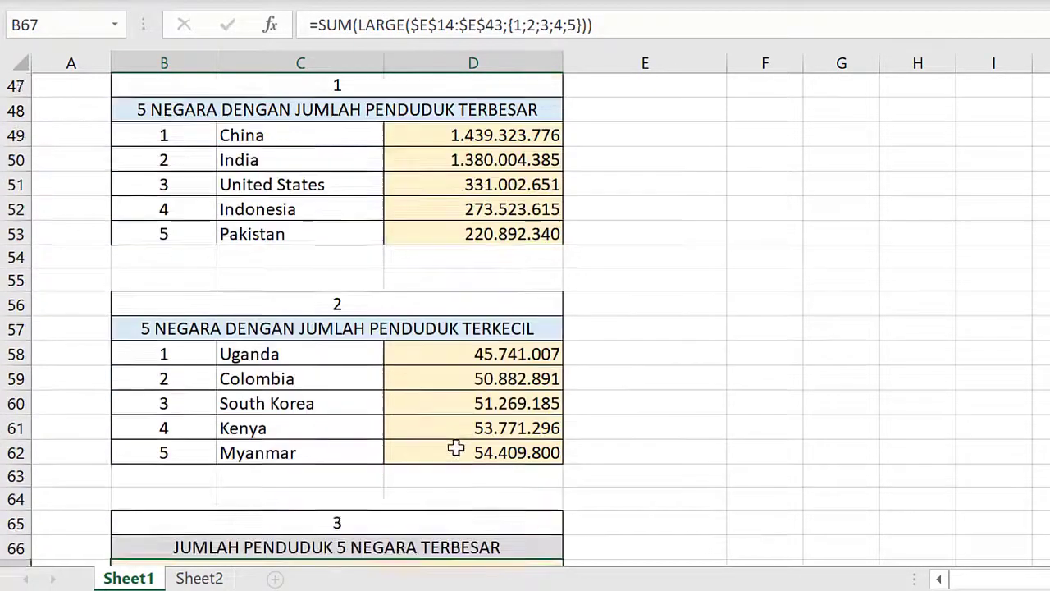
pyautogui.scroll(1, 305, 460)
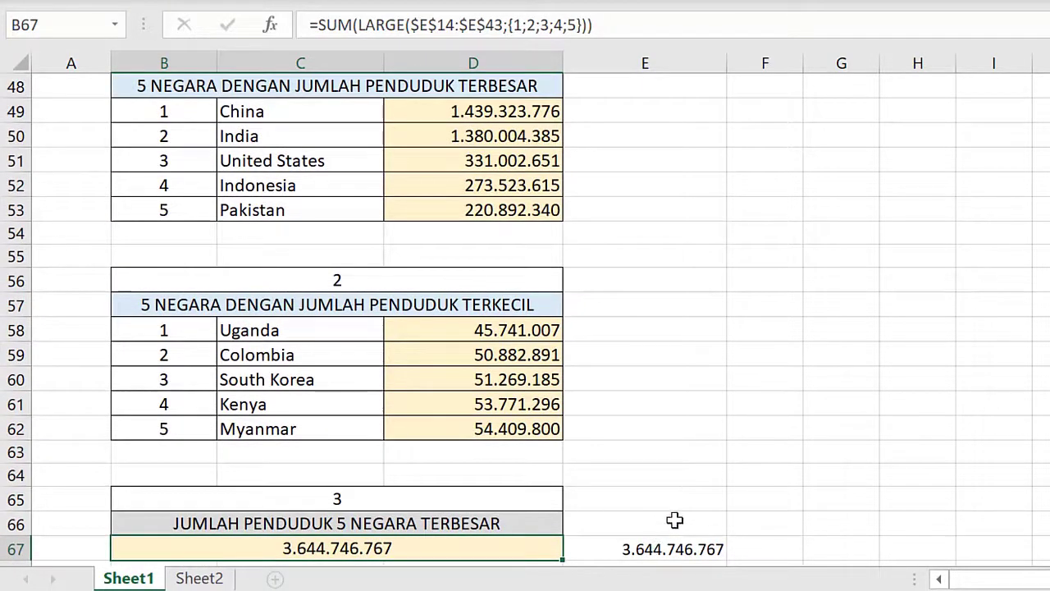
pyautogui.scroll(-1, 641, 521)
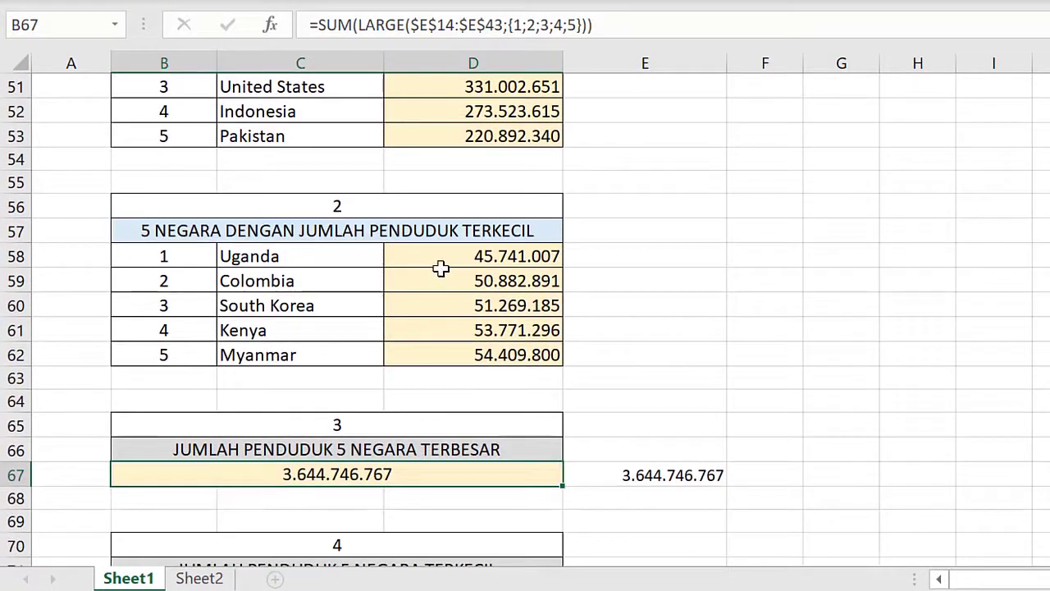
pyautogui.scroll(-2, 406, 291)
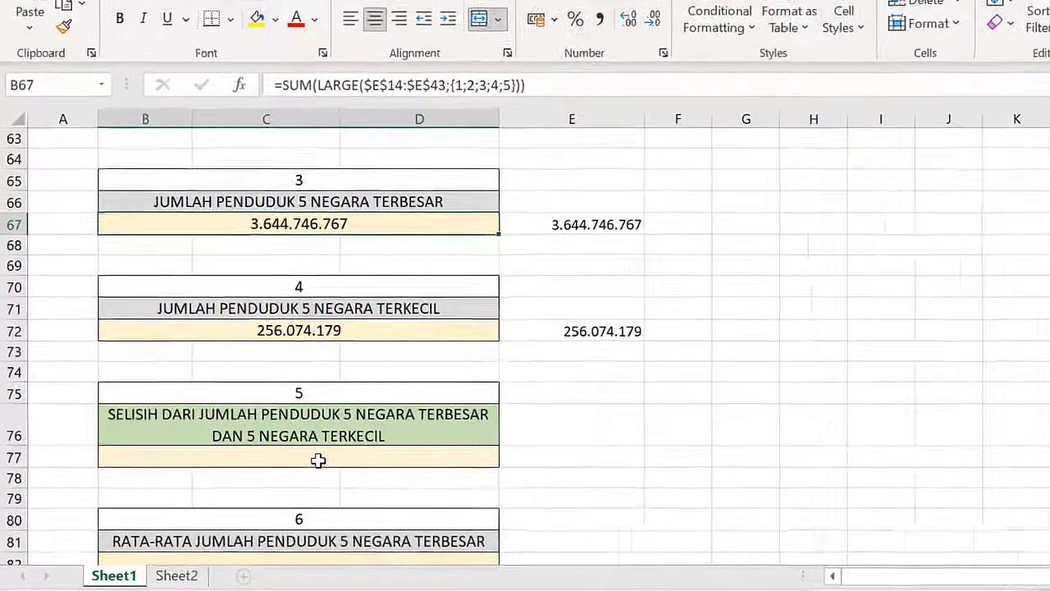
# Calculate the difference between the largest and smallest five-country totals in B77 with =B67-B72
pyautogui.click(316, 458)
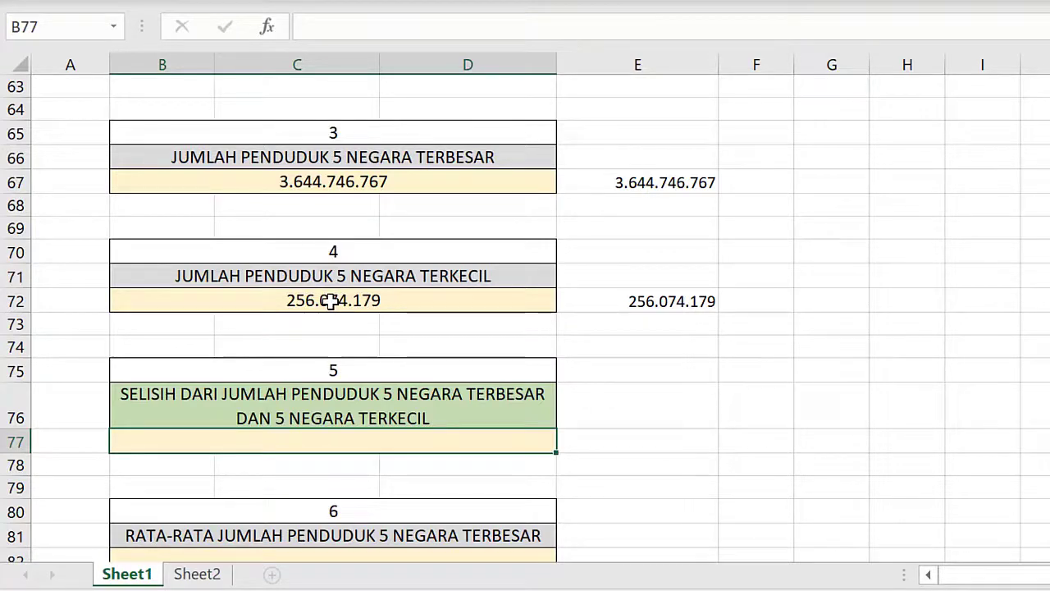
pyautogui.write('=')
pyautogui.click(350, 182)
pyautogui.write('-')
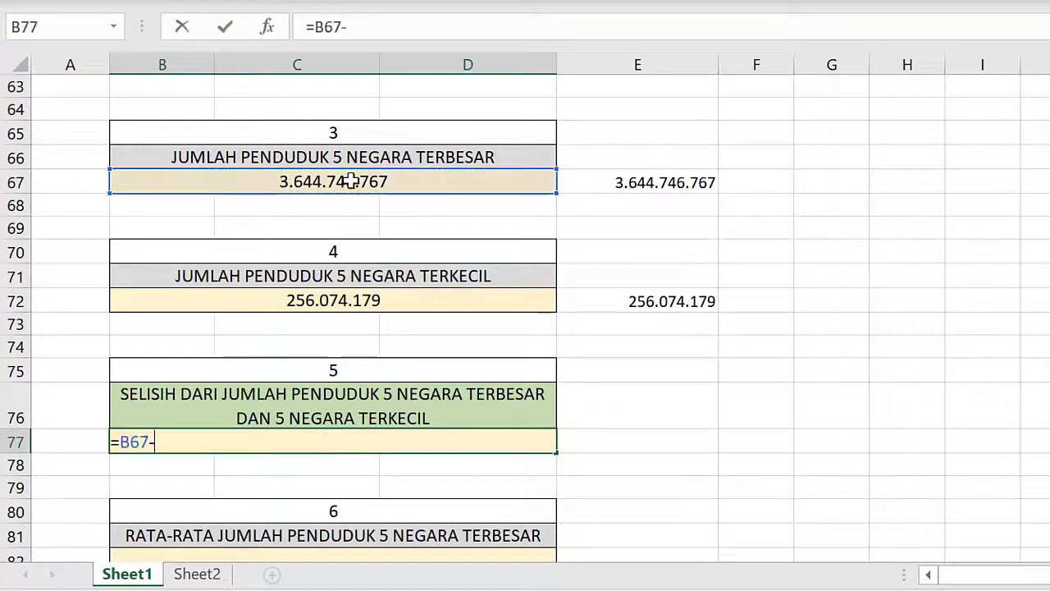
pyautogui.click(361, 305)
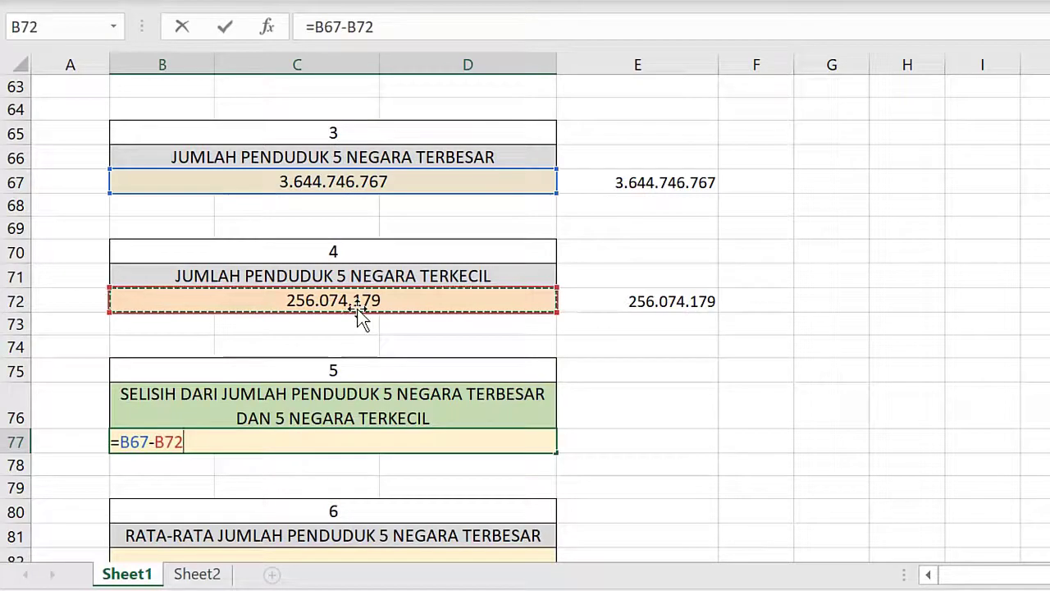
pyautogui.press('Return')
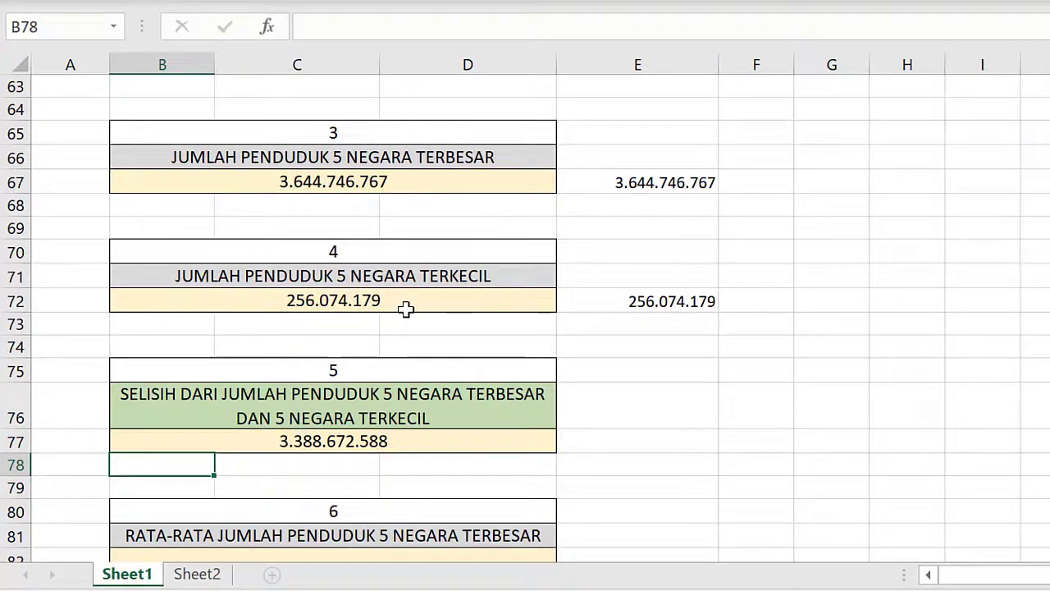
pyautogui.click(314, 443)
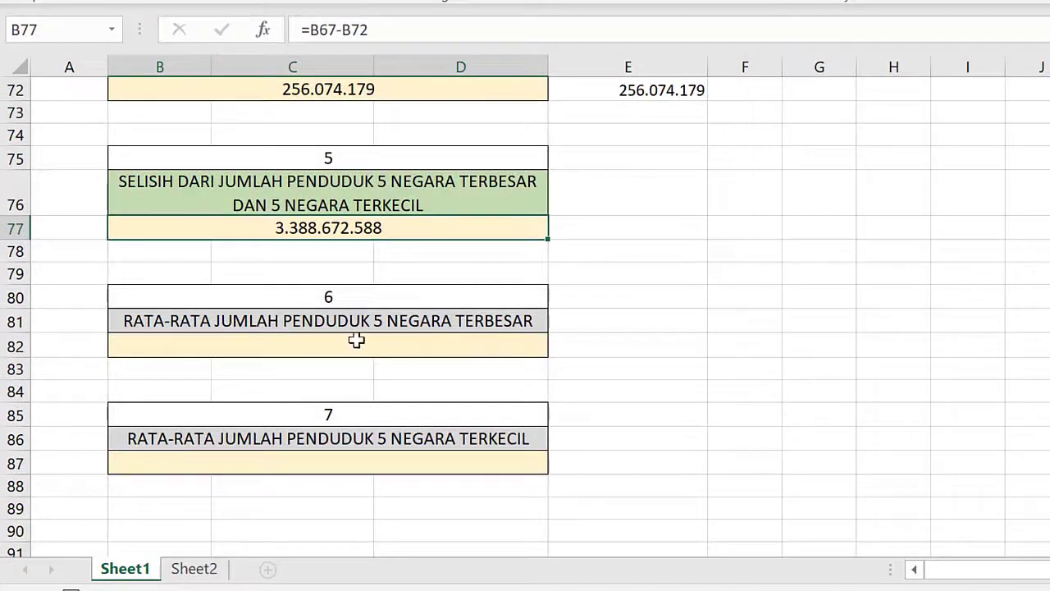
# Calculate the average population of the five largest countries in B82 with =B67/5
pyautogui.click(322, 346)
pyautogui.scroll(6, 320, 353)
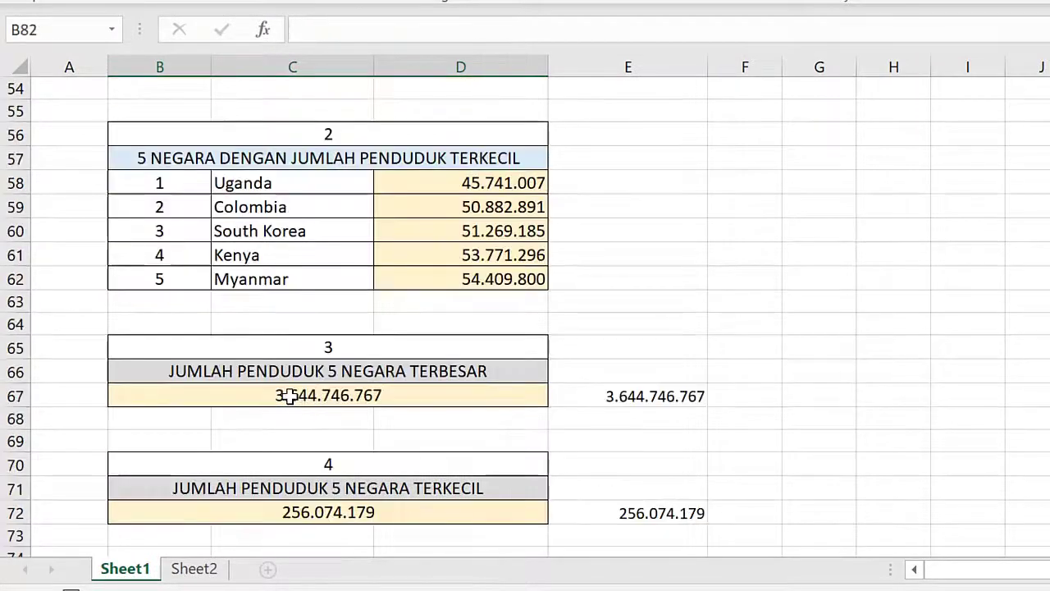
pyautogui.scroll(-5, 321, 415)
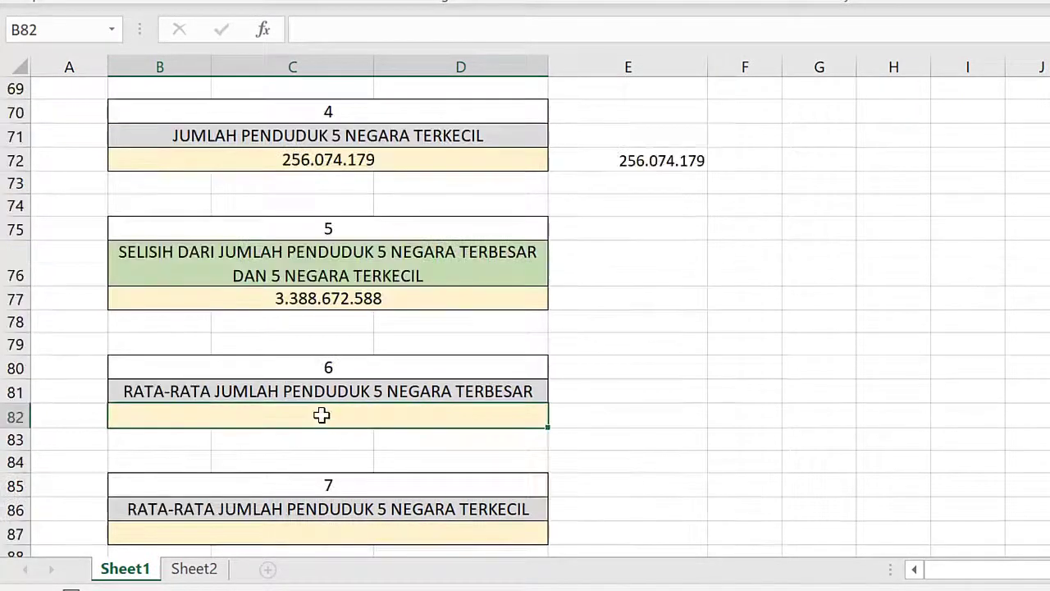
pyautogui.write('=')
pyautogui.scroll(2, 320, 188)
pyautogui.click(321, 182)
pyautogui.write('/')
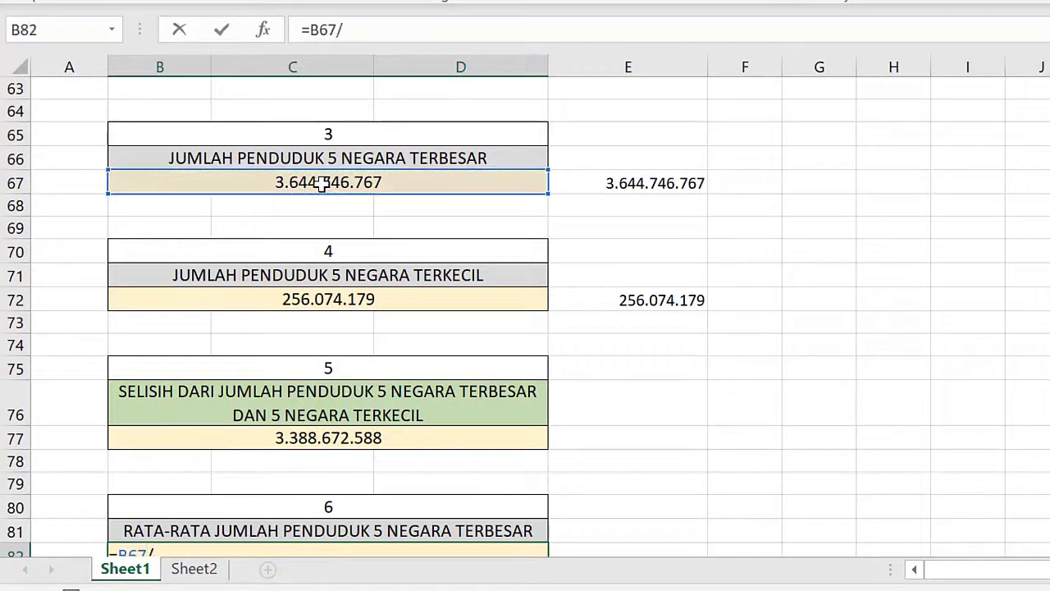
pyautogui.write('5')
pyautogui.press('Return')
# Copy the average in B82 and paste it into E82 as a value only
pyautogui.click(328, 512)
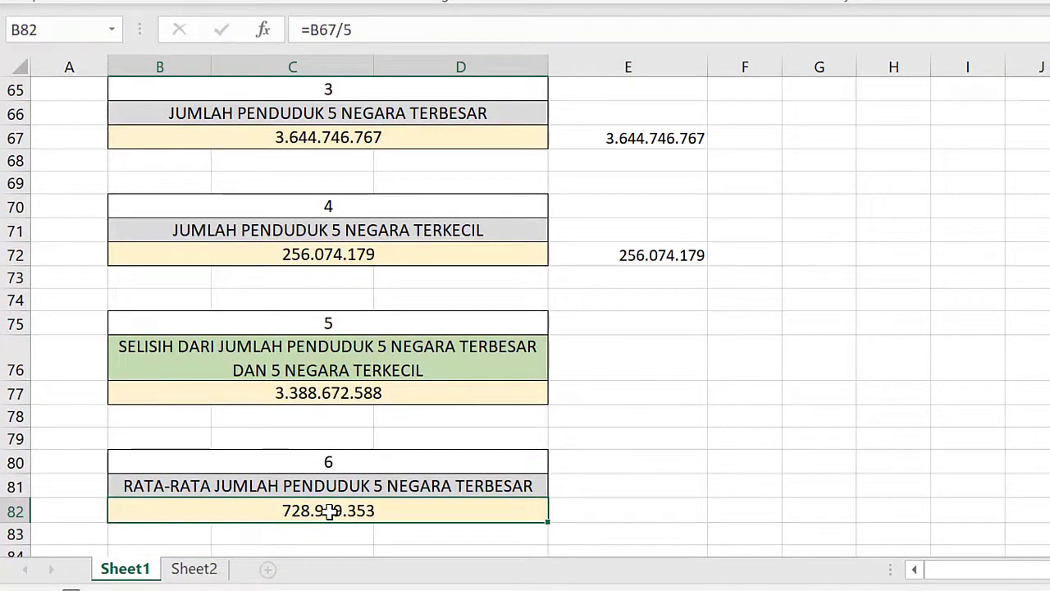
pyautogui.hotkey('ctrl', 'c')
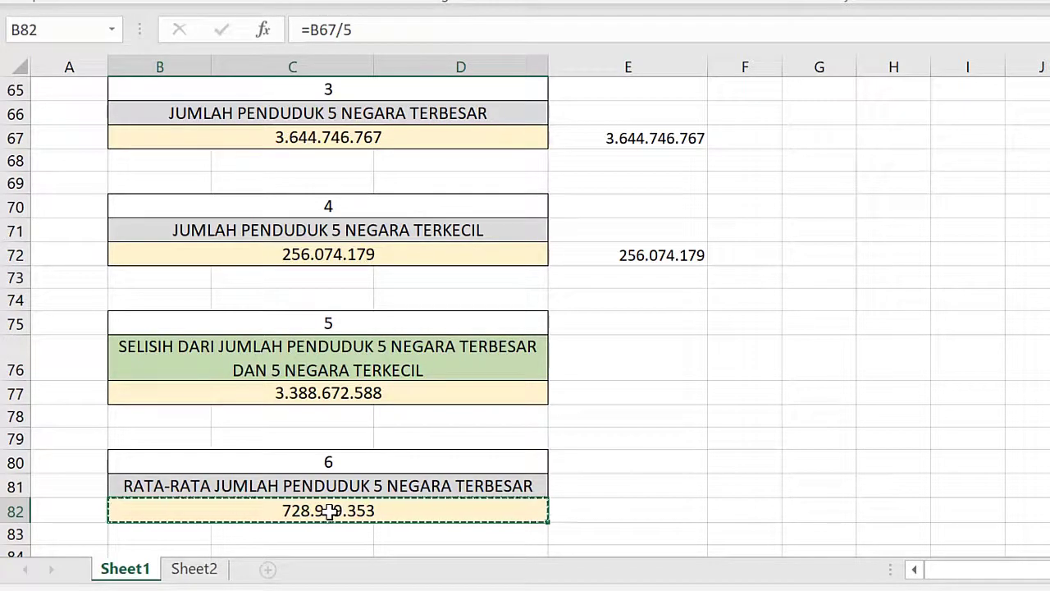
pyautogui.click(598, 512)
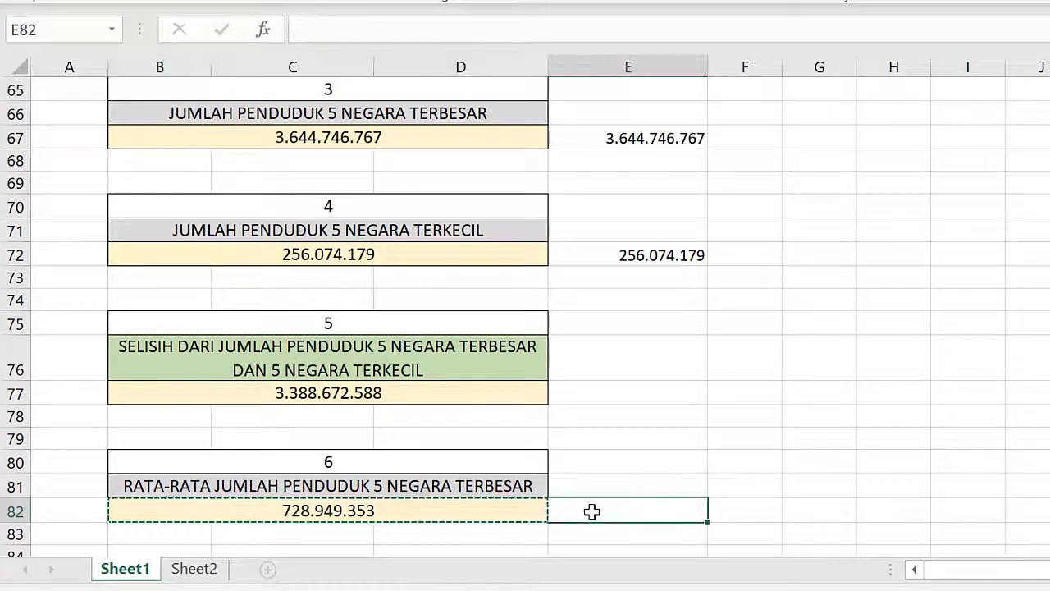
pyautogui.rightClick(595, 518)
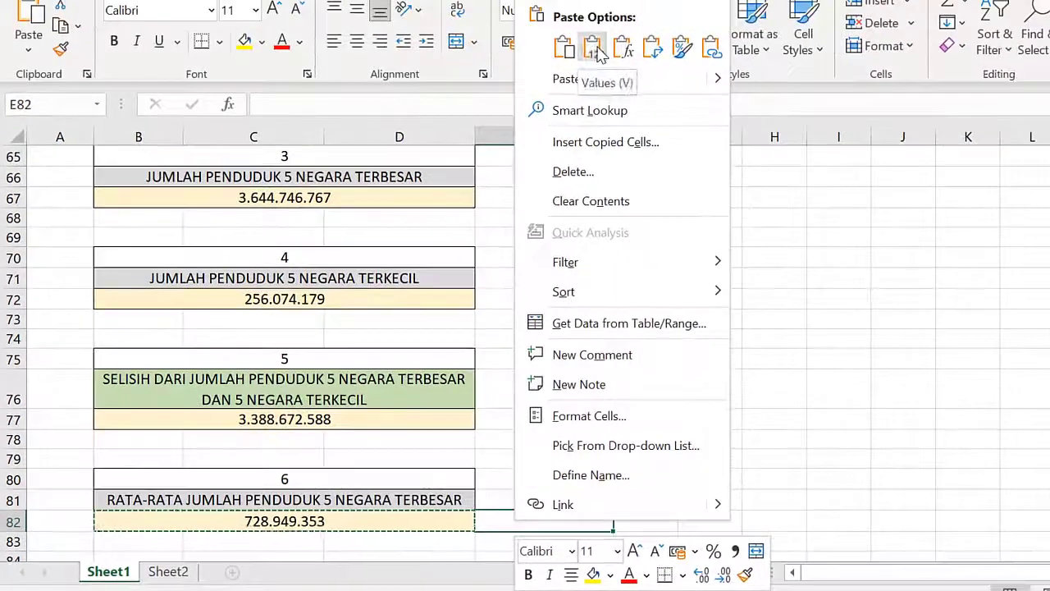
pyautogui.click(592, 46)
pyautogui.click(305, 523)
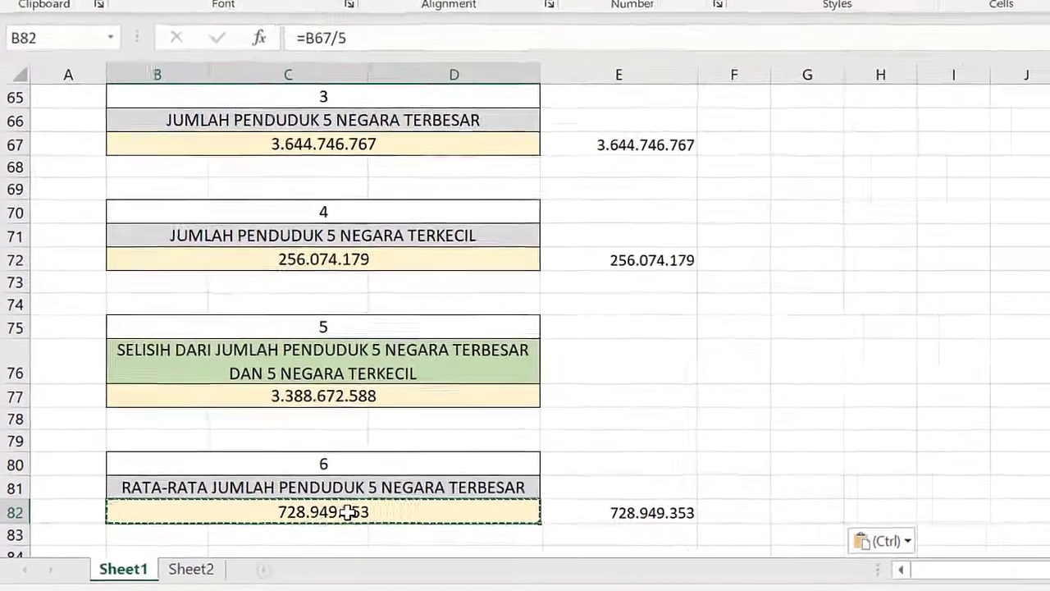
# Replace the B82 formula with the B67 formula divided by five: =SUM(LARGE($E$14:$E$43;{1;2;3;4;5}))/5
pyautogui.press('Delete')
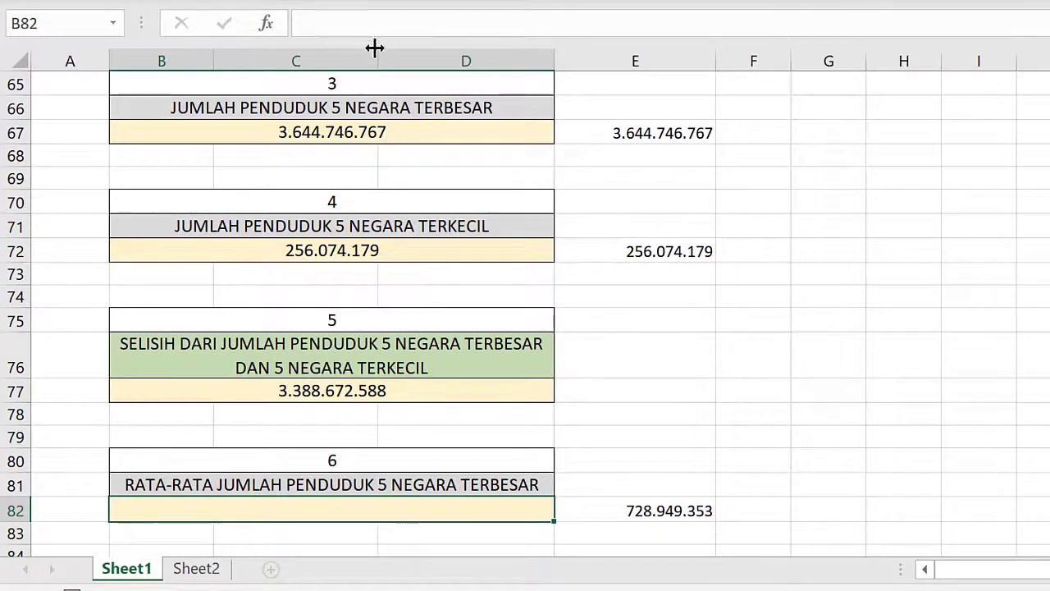
pyautogui.click(343, 135)
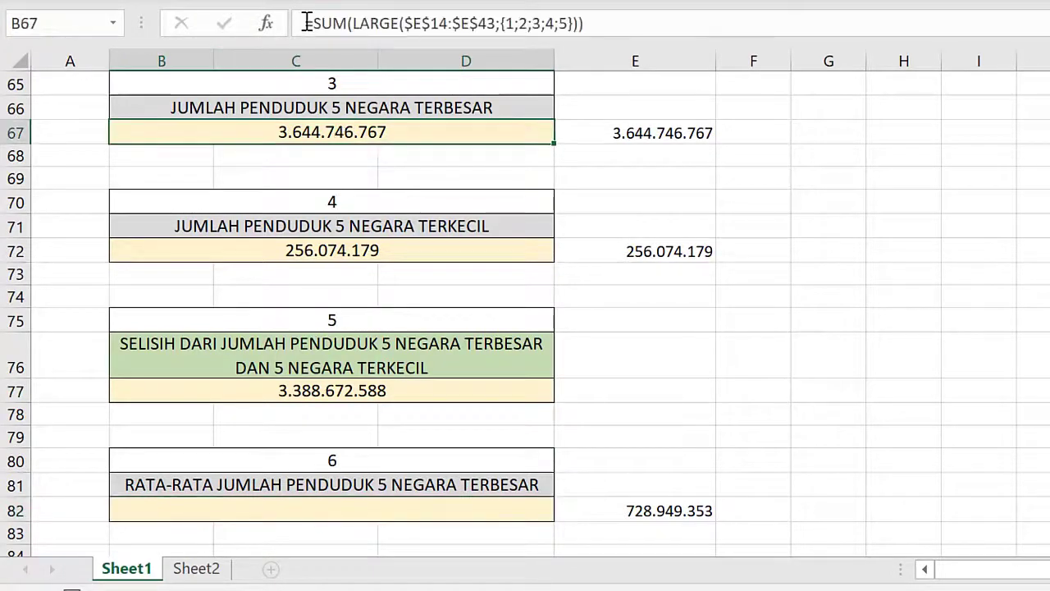
pyautogui.moveTo(306, 23); pyautogui.dragTo(616, 22)
pyautogui.click(616, 22)
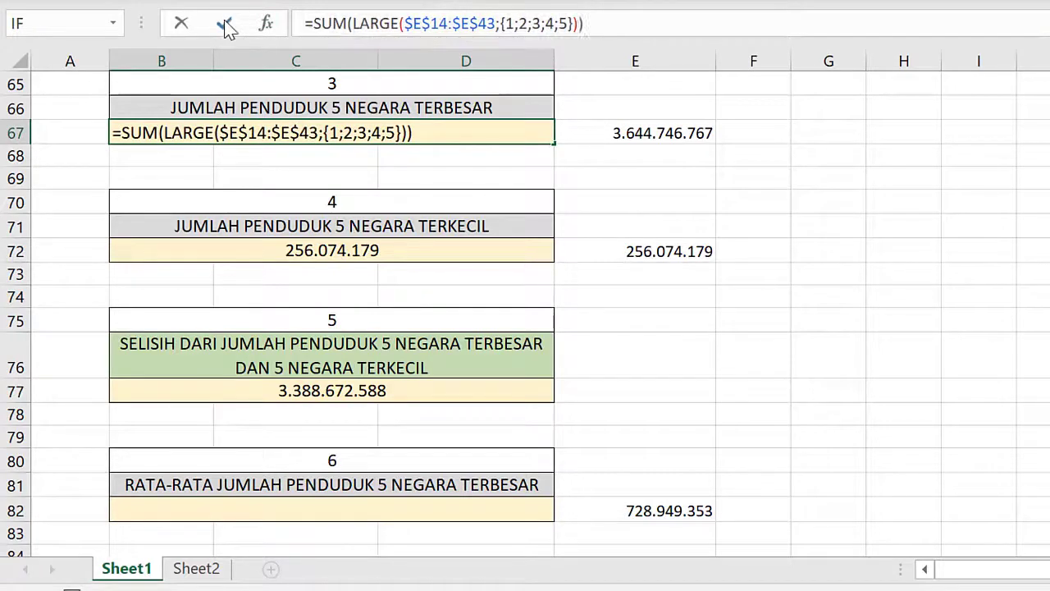
pyautogui.click(224, 23)
pyautogui.scroll(-1, 302, 494)
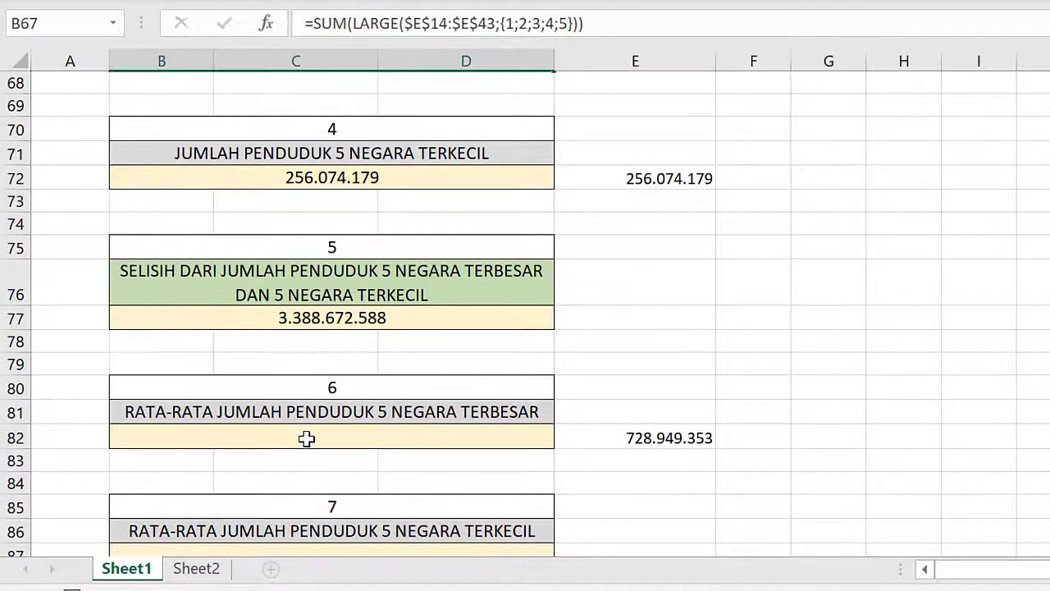
pyautogui.click(307, 438)
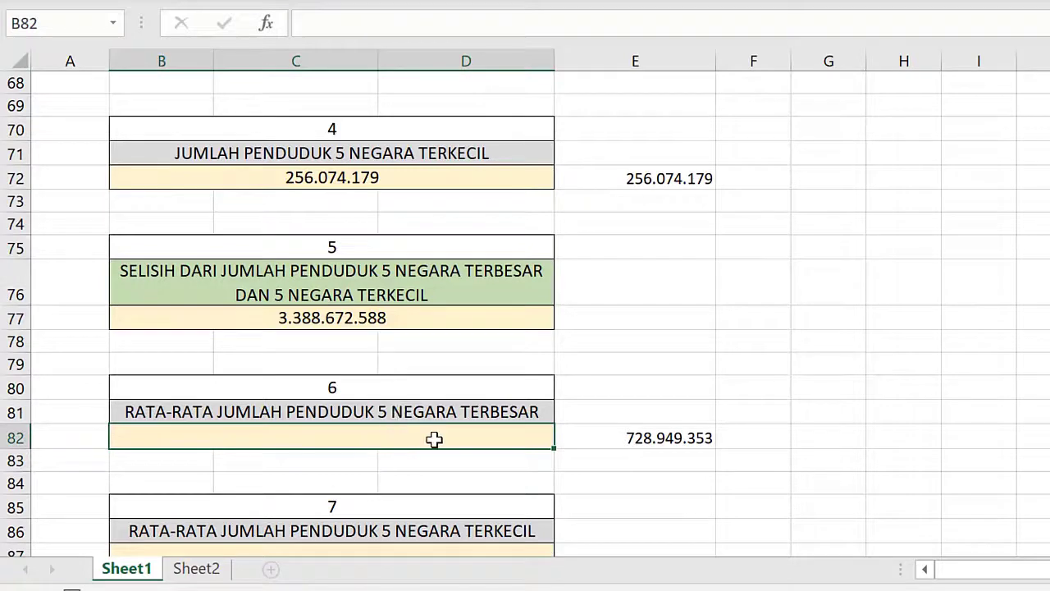
pyautogui.click(315, 21)
pyautogui.hotkey('ctrl', 'v')
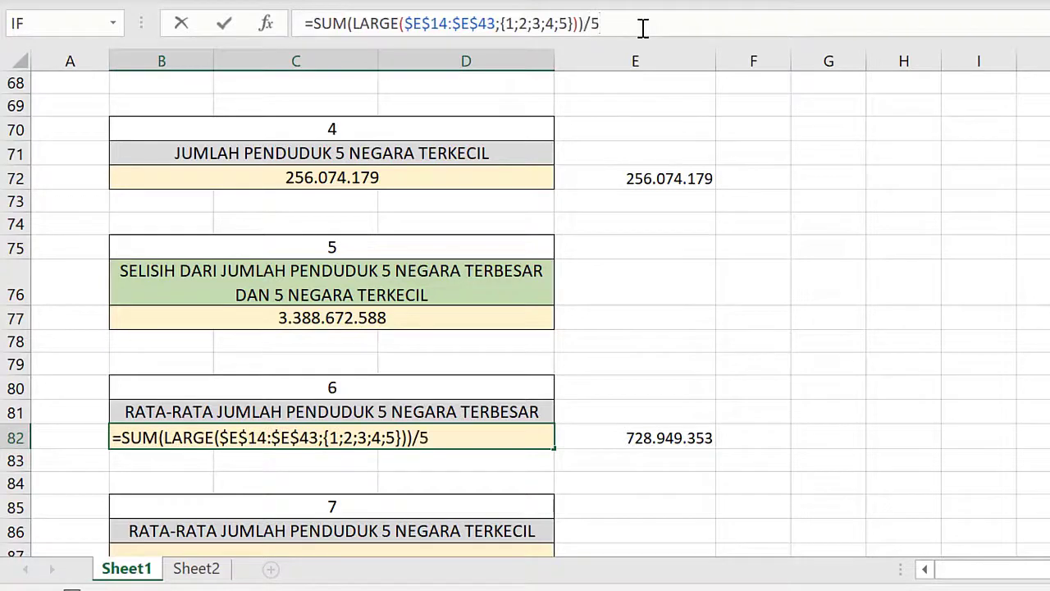
pyautogui.press('Return')
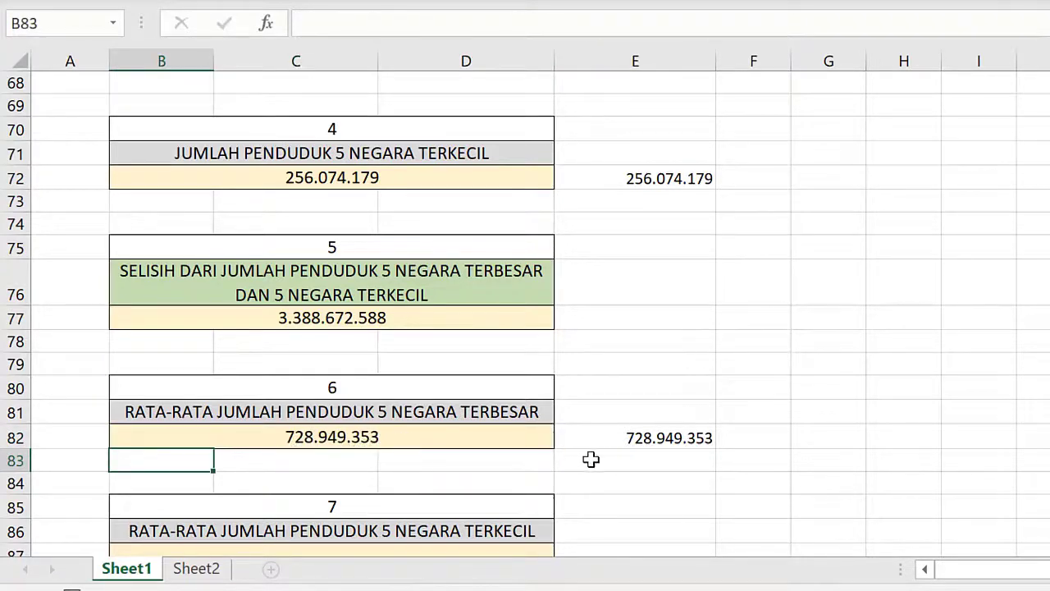
# Try =AVERAGE(B67) as the average of the five largest countries in B82, and clear the cell again
pyautogui.press('Up')
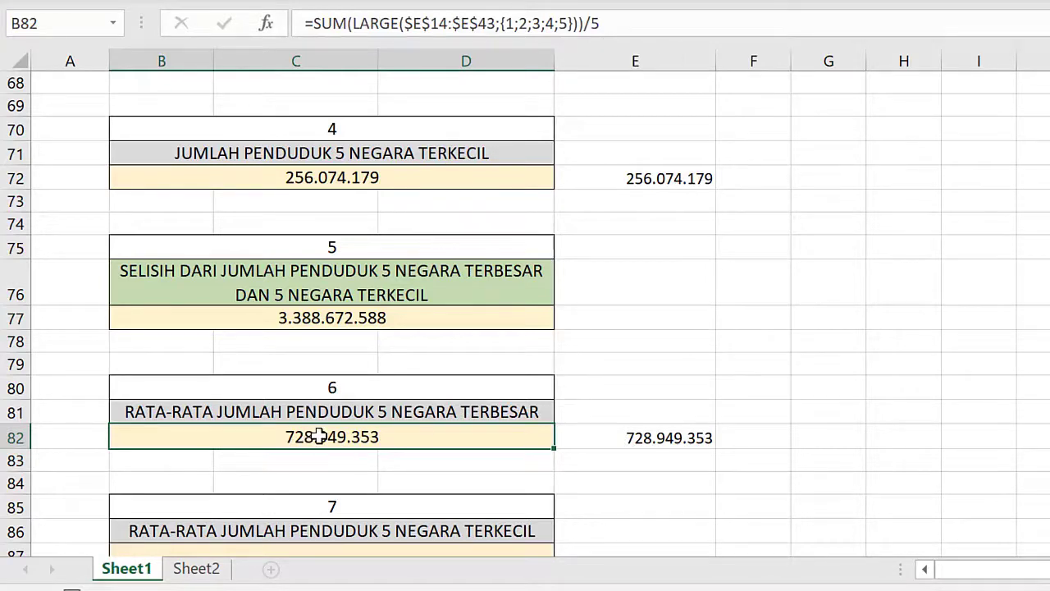
pyautogui.write('=AVERAGE')
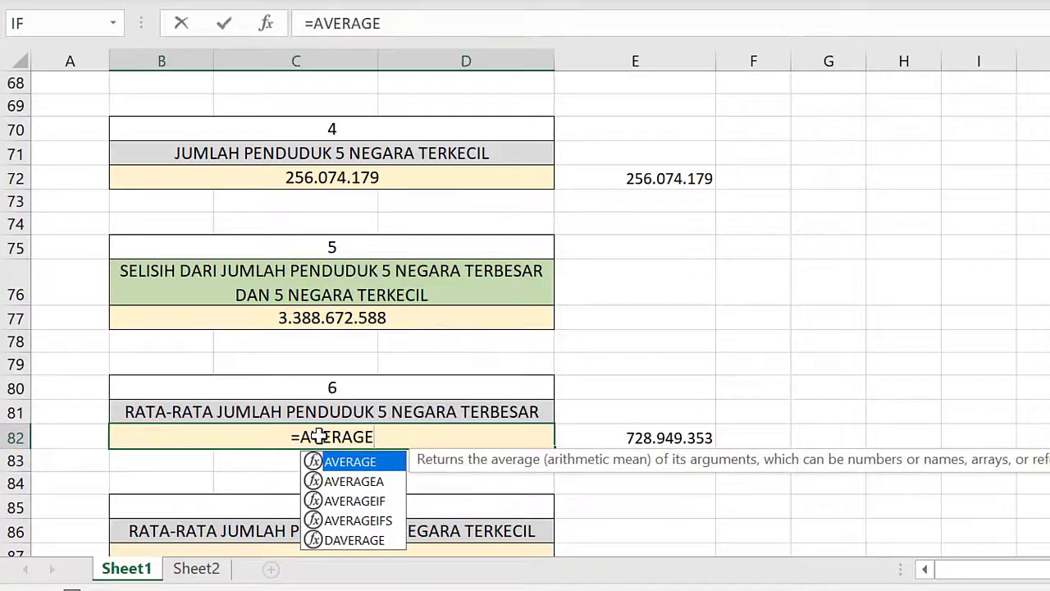
pyautogui.write('(')
pyautogui.scroll(3, 616, 280)
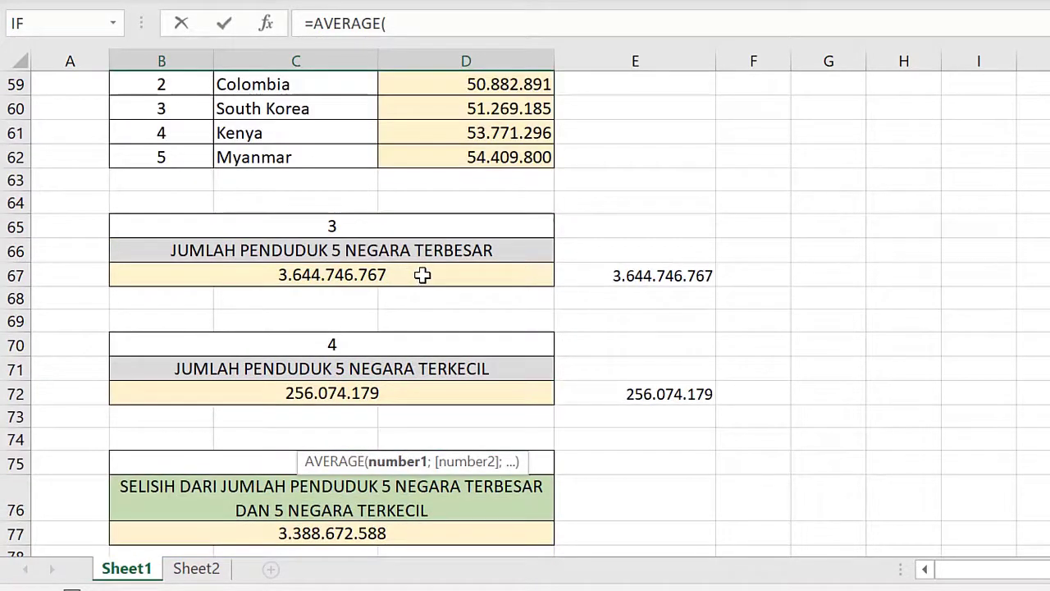
pyautogui.scroll(-4, 421, 275)
pyautogui.scroll(3, 426, 288)
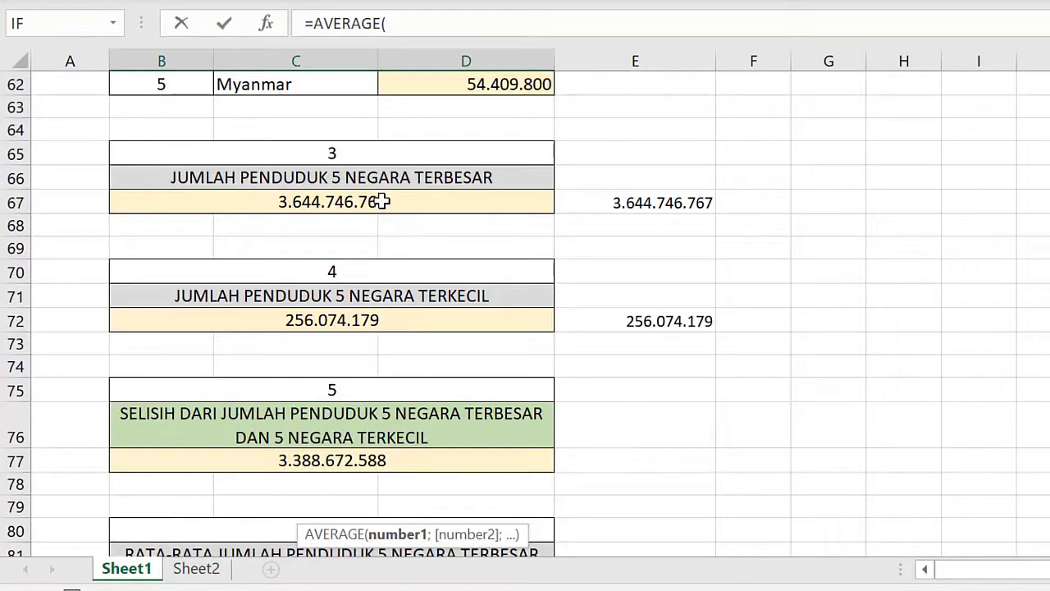
pyautogui.click(382, 202)
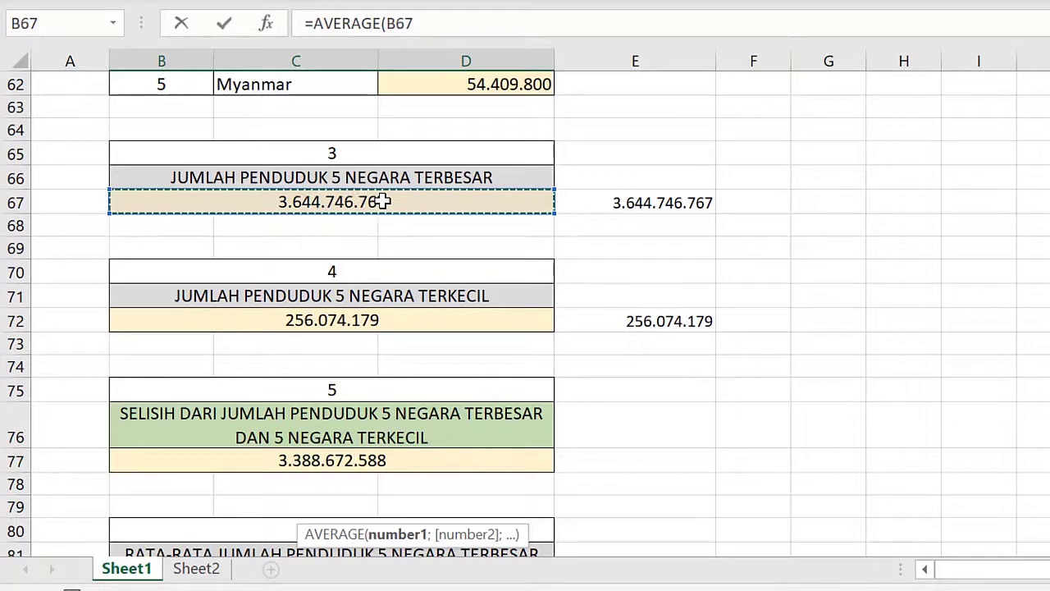
pyautogui.click(224, 24)
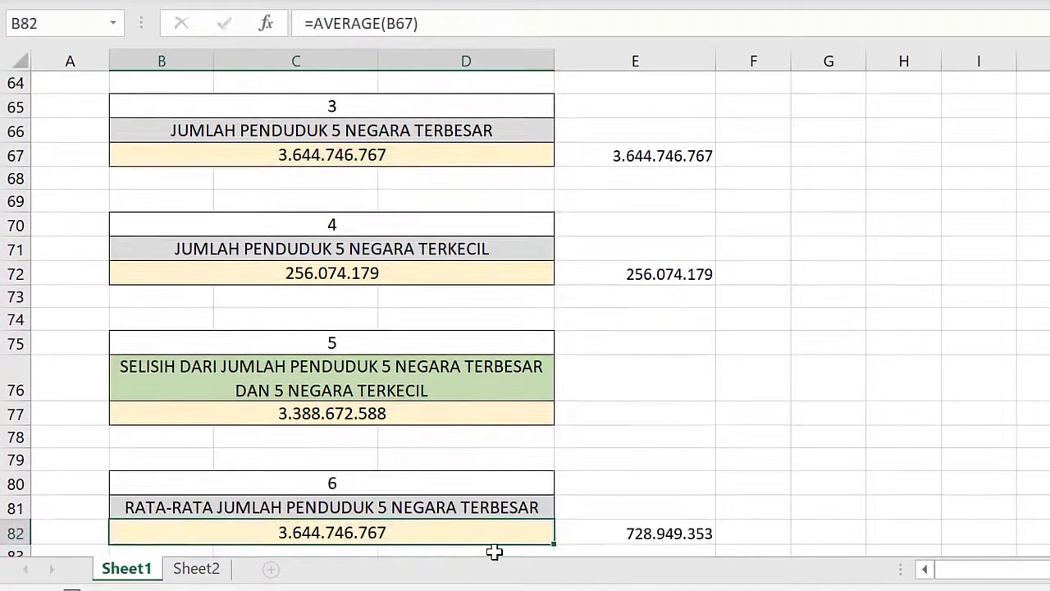
pyautogui.press('Delete')
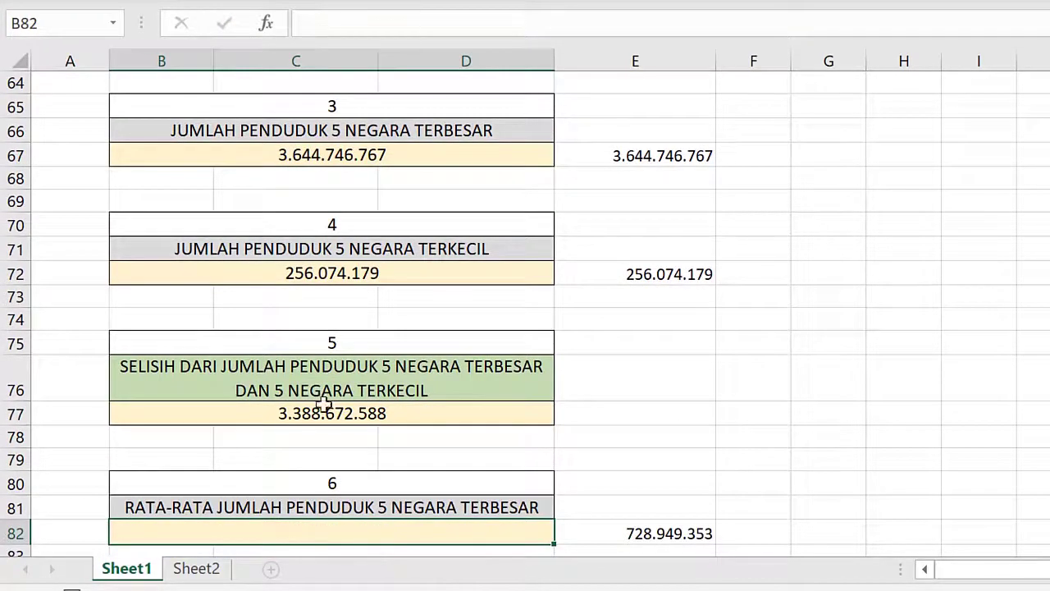
# Reuse the B67 formula in B82 with SUM replaced by AVERAGE: =AVERAGE(LARGE($E$14:$E$43;{1;2;3;4;5}))
pyautogui.click(305, 154)
pyautogui.moveTo(305, 23); pyautogui.dragTo(612, 23)
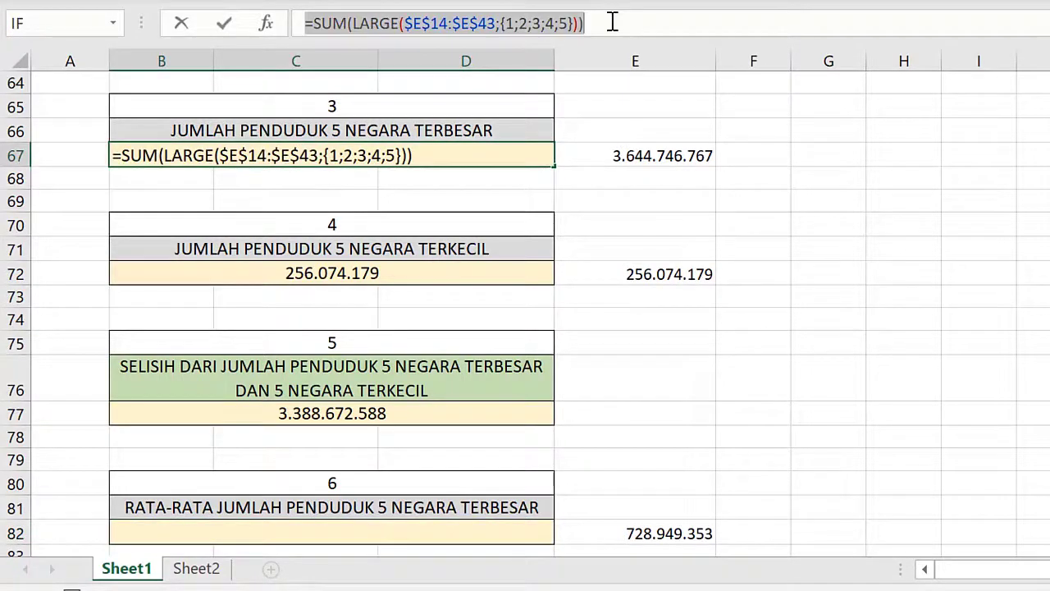
pyautogui.press('Escape')
pyautogui.scroll(-2, 427, 279)
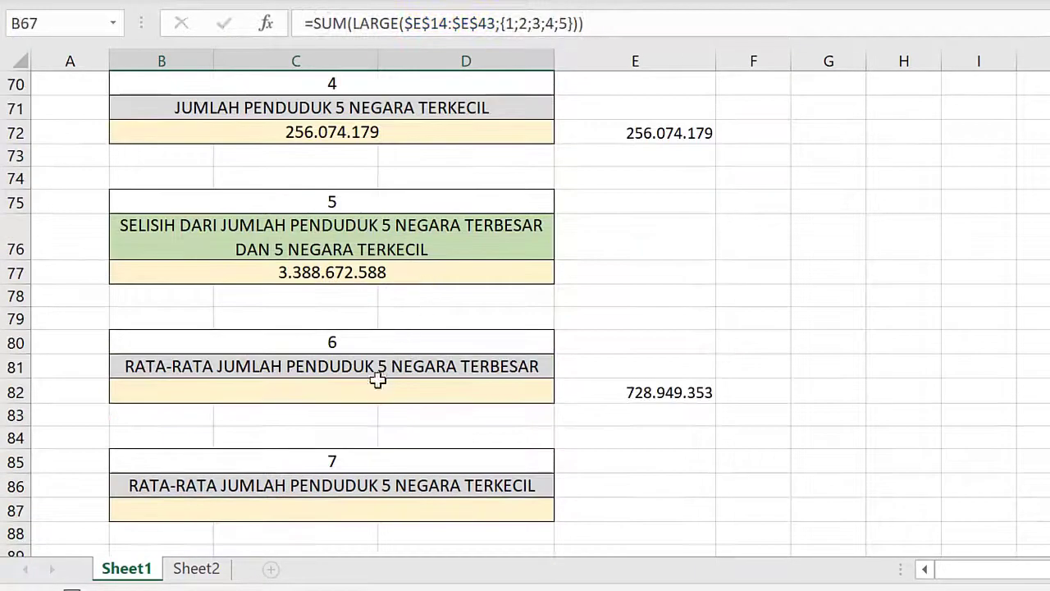
pyautogui.doubleClick(355, 397)
pyautogui.hotkey('ctrl', 'v')
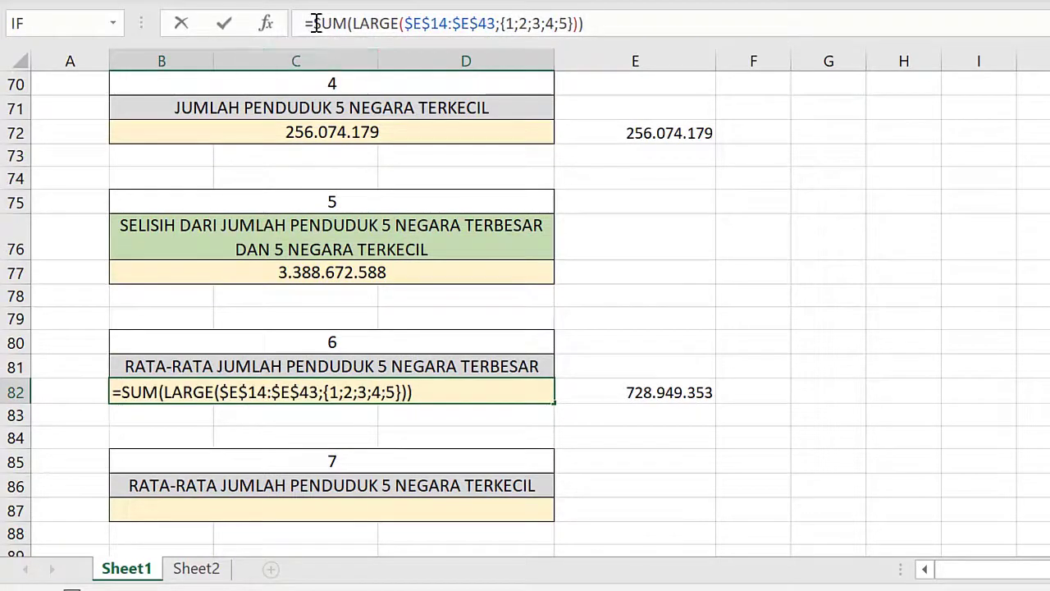
pyautogui.moveTo(315, 23); pyautogui.dragTo(347, 23)
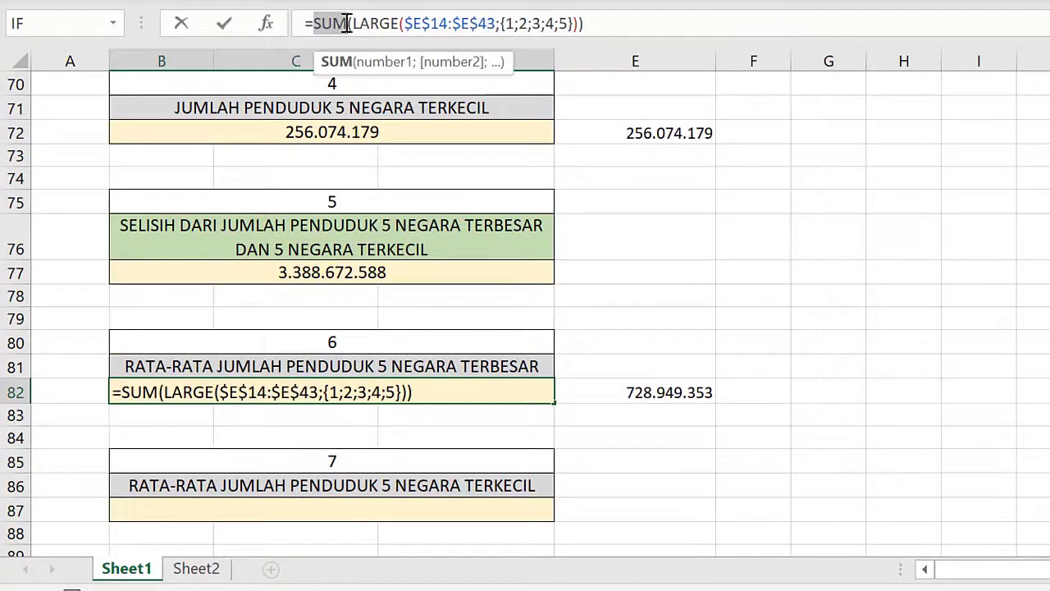
pyautogui.write('AVERAGE')
pyautogui.press('Return')
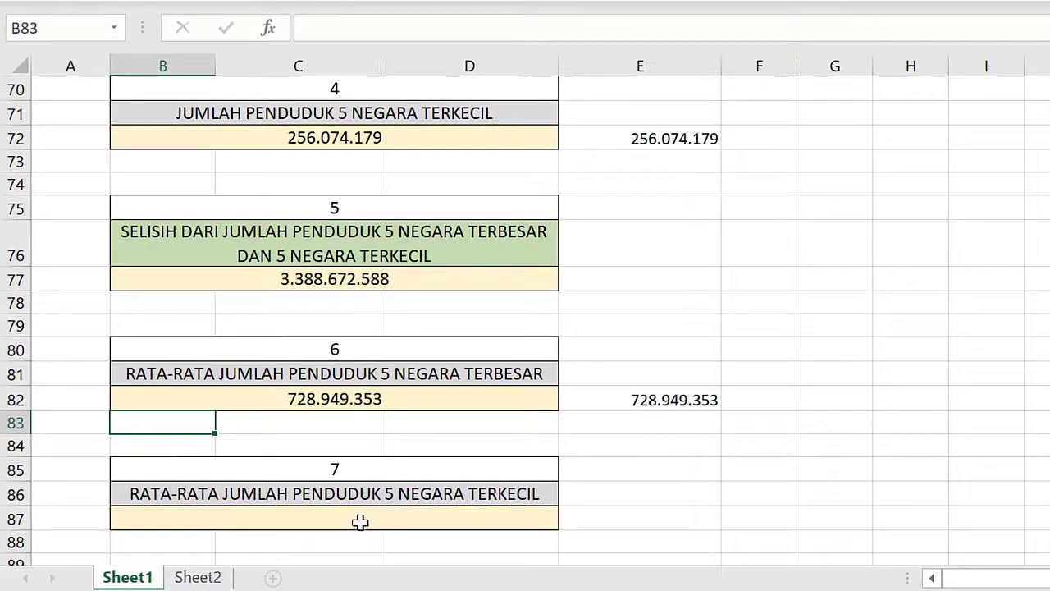
# Copy the full formula text =SUM(SMALL($E$14:$E$43;{1;2;3;4;5})) from B72, leaving that cell unchanged
pyautogui.click(360, 520)
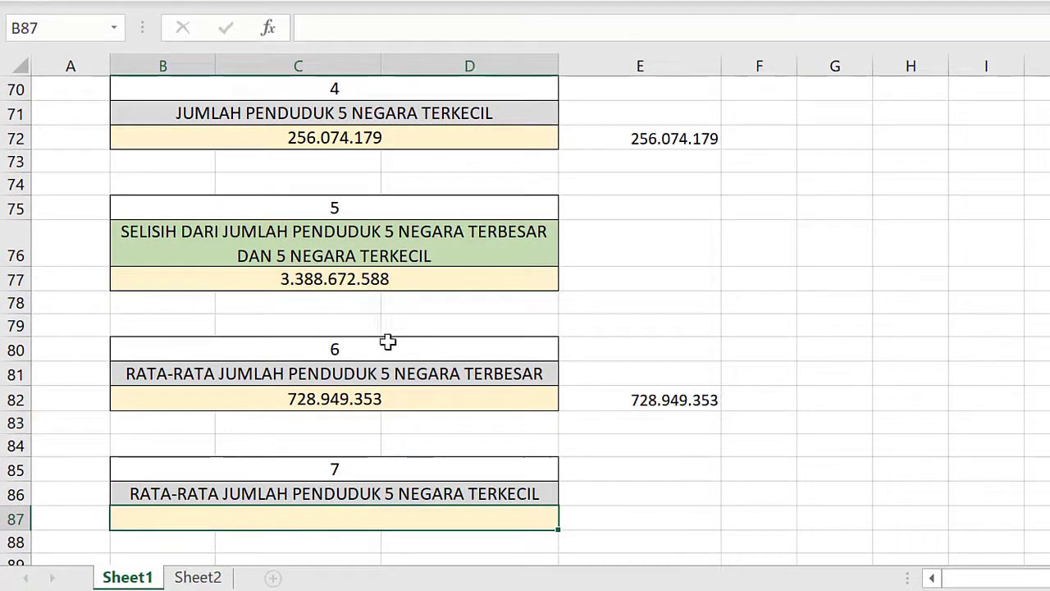
pyautogui.click(335, 140)
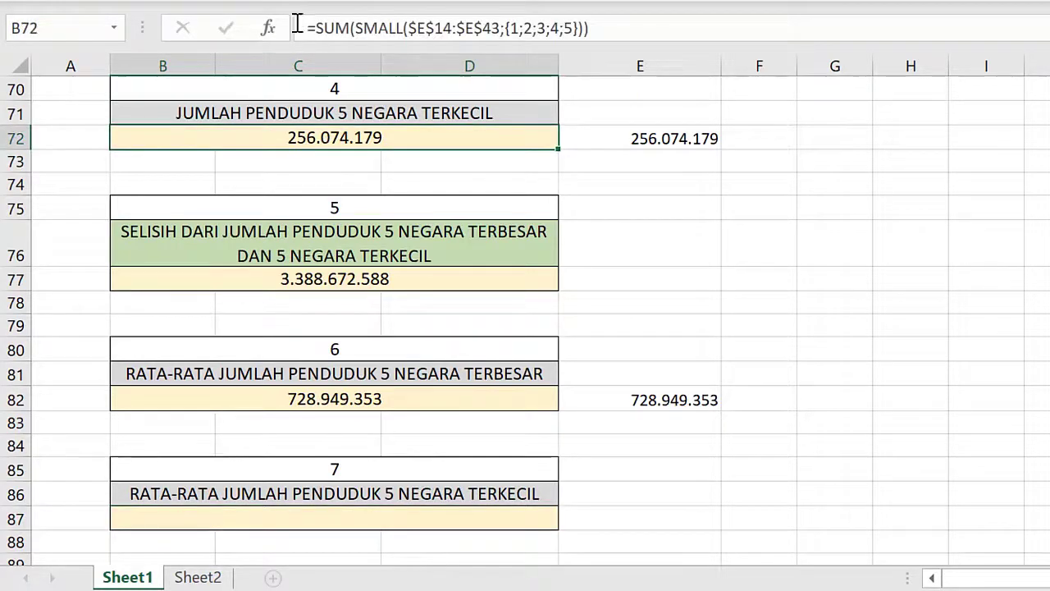
pyautogui.moveTo(297, 24); pyautogui.dragTo(657, 13)
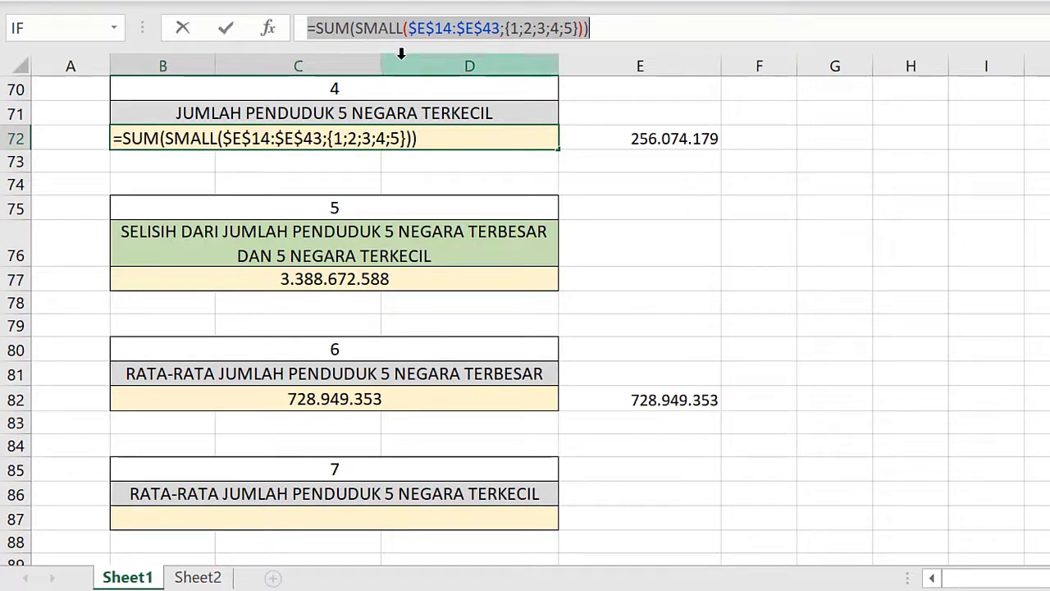
pyautogui.click(581, 29)
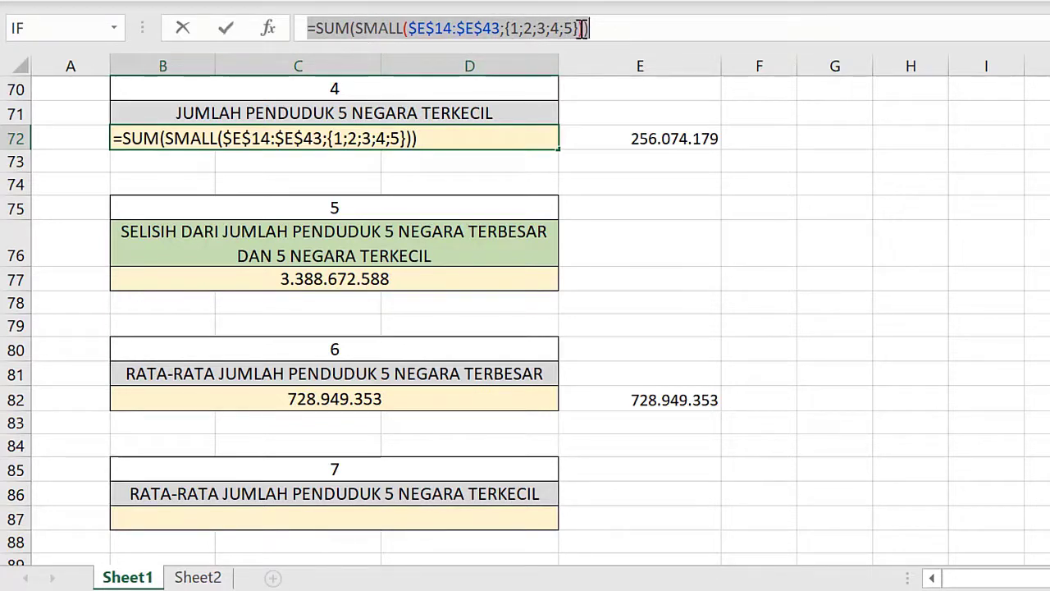
pyautogui.moveTo(584, 28); pyautogui.dragTo(320, 28)
pyautogui.hotkey('ctrl', 'c')
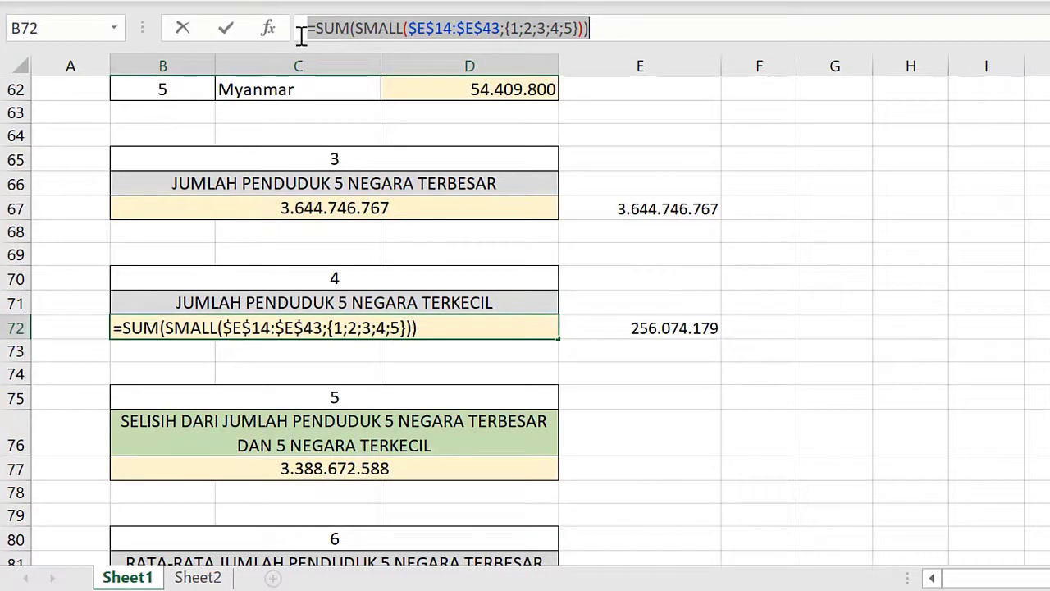
pyautogui.click(228, 30)
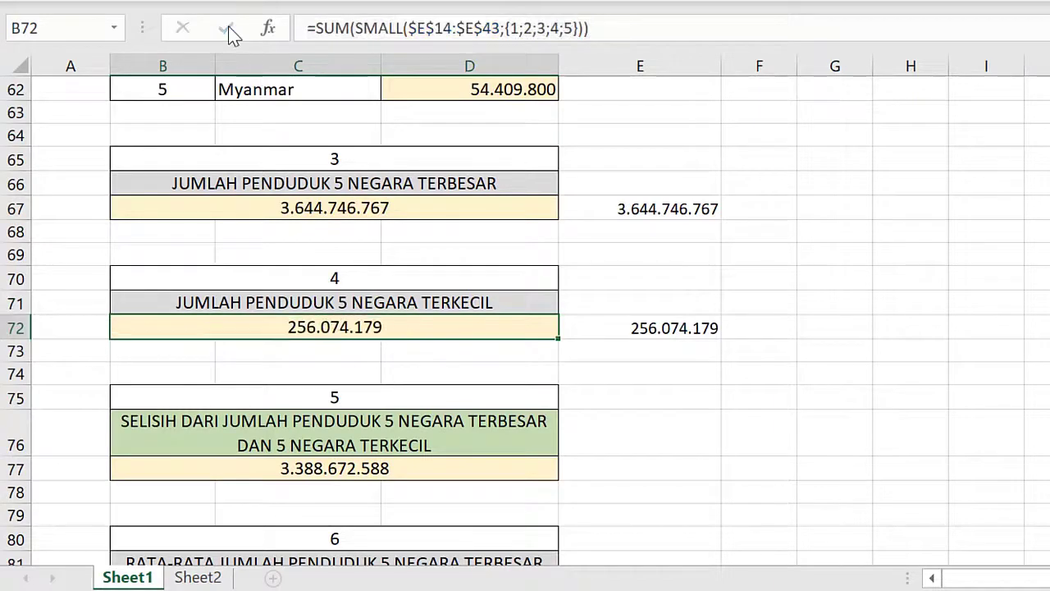
# Paste the copied formula into B87 and replace SUM with AVERAGE to get =AVERAGE(SMALL($E$14:$E$43;{1;2;3;4;5}))
pyautogui.scroll(-4, 349, 504)
pyautogui.click(354, 421)
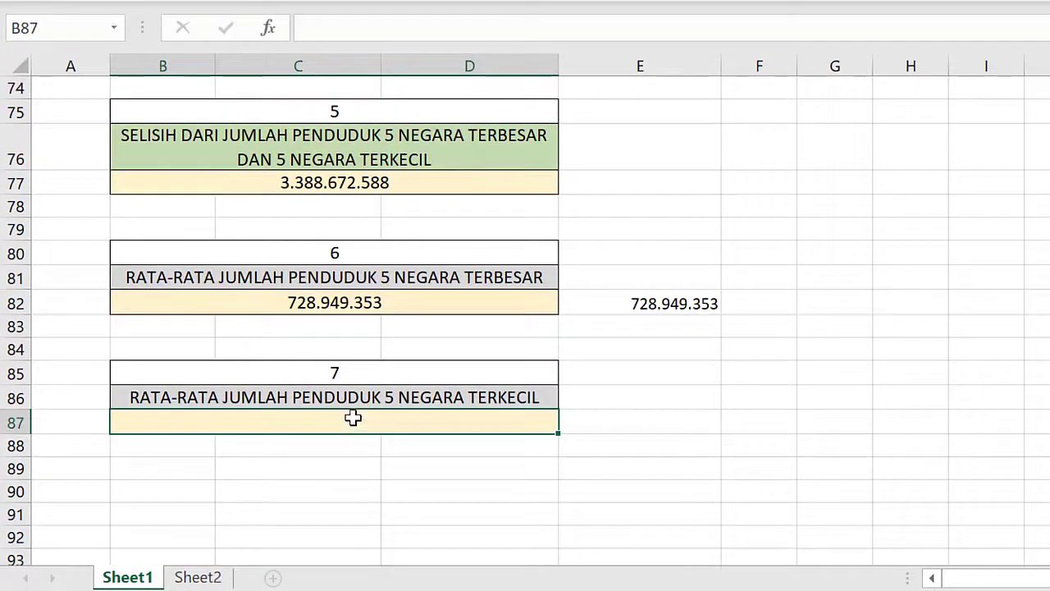
pyautogui.click(342, 29)
pyautogui.hotkey('ctrl', 'v')
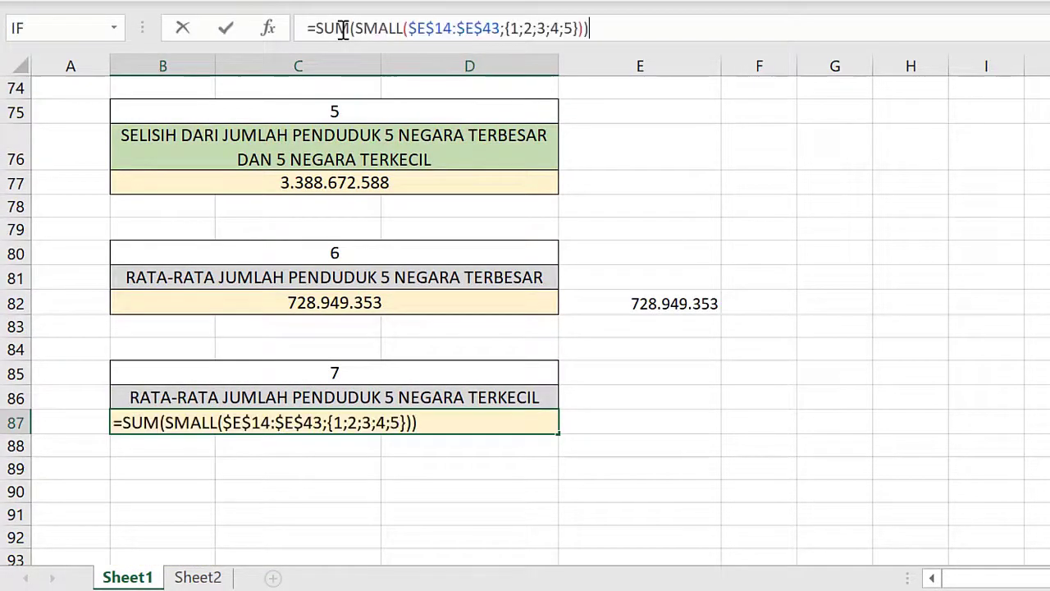
pyautogui.click(353, 29)
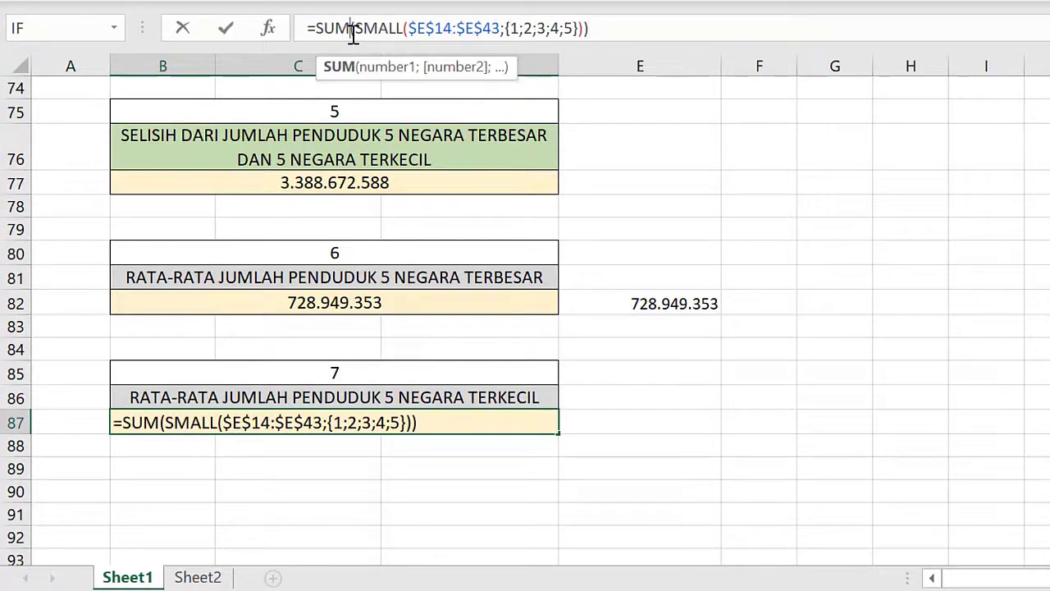
pyautogui.press('BackSpace')
pyautogui.press('BackSpace')
pyautogui.press('BackSpace')
pyautogui.write('AVERAGE')
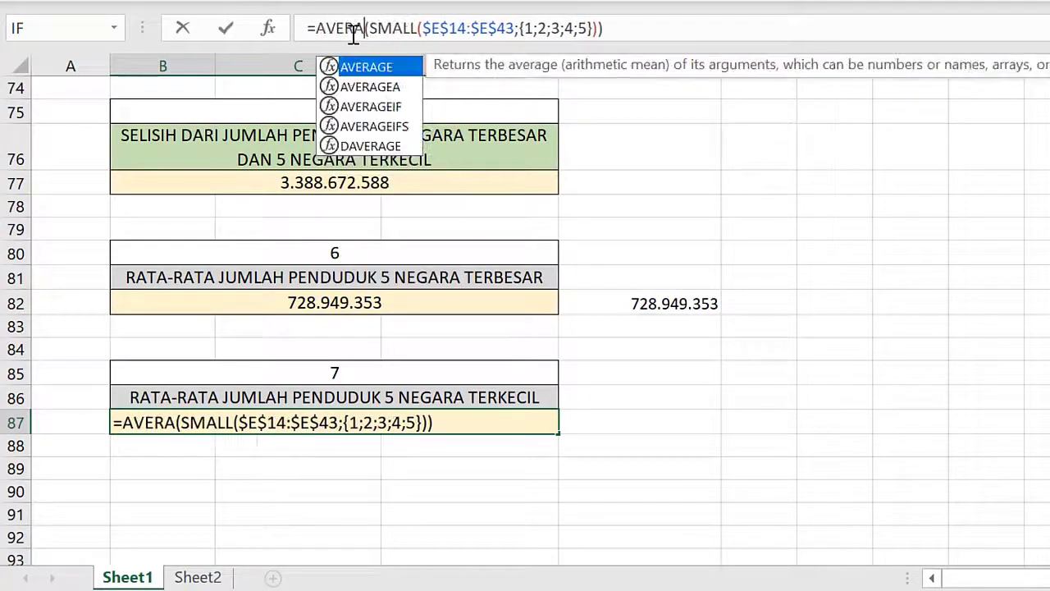
pyautogui.press('Return')
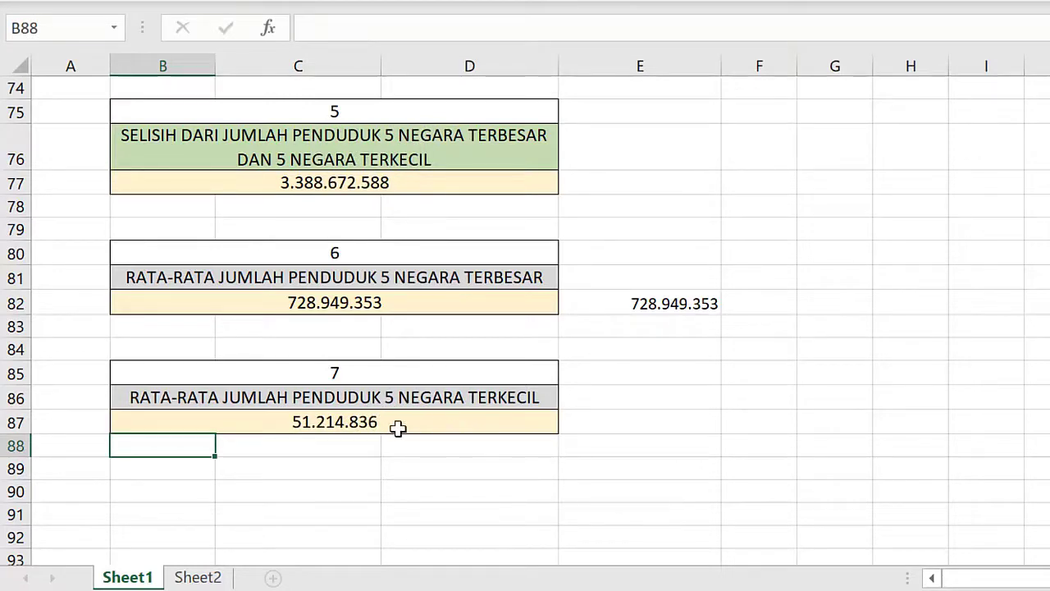
# Add a check average in E87 by reusing the B72 formula divided by five: =SUM(SMALL($E$14:$E$43;{1;2;3;4;5}))/5
pyautogui.click(629, 424)
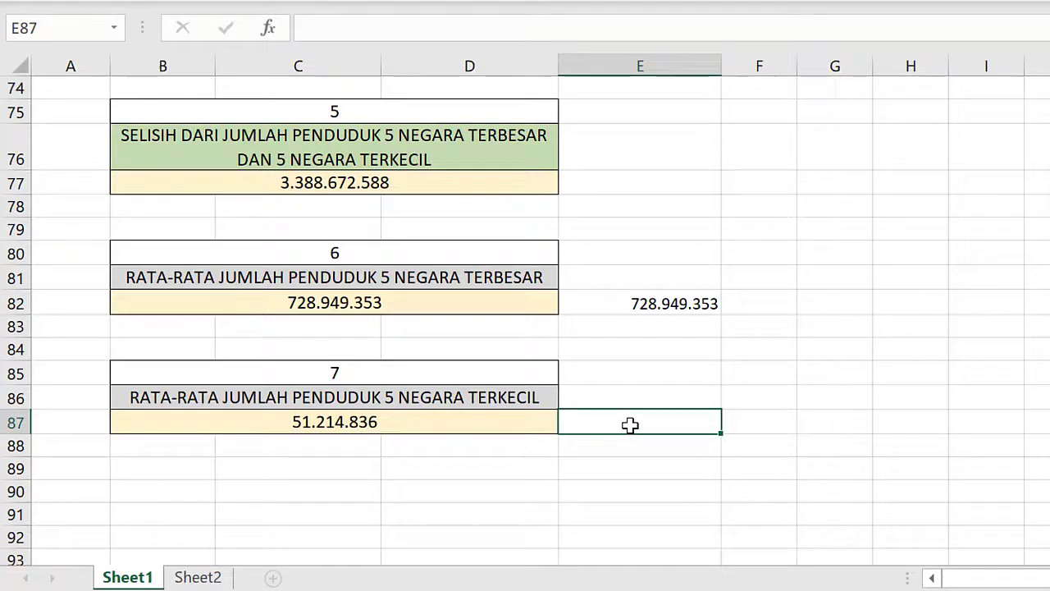
pyautogui.scroll(3, 629, 424)
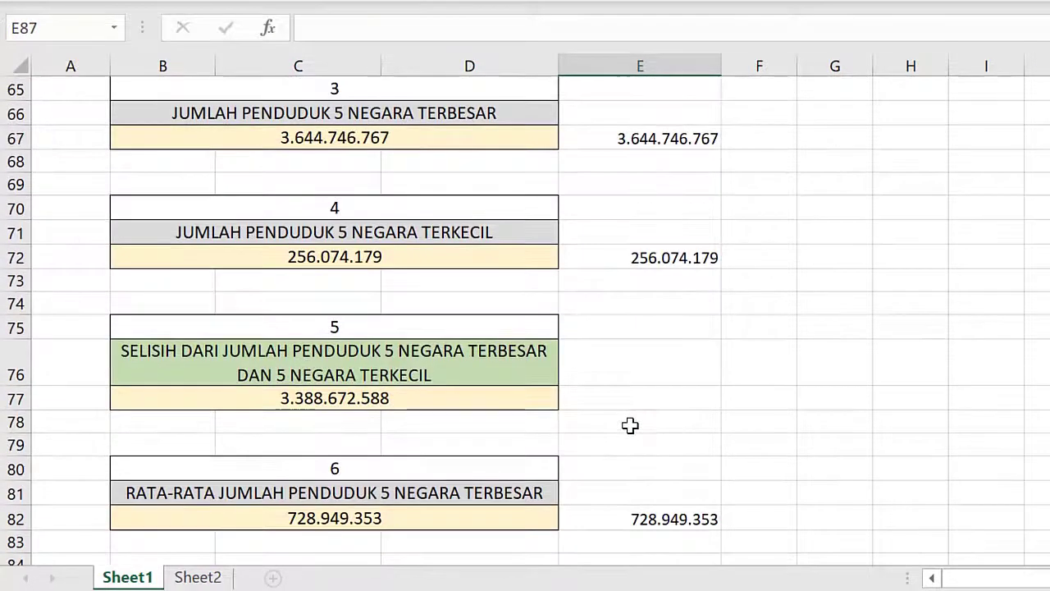
pyautogui.click(326, 260)
pyautogui.moveTo(307, 28); pyautogui.dragTo(615, 29)
pyautogui.hotkey('ctrl', 'c')
pyautogui.click(619, 29)
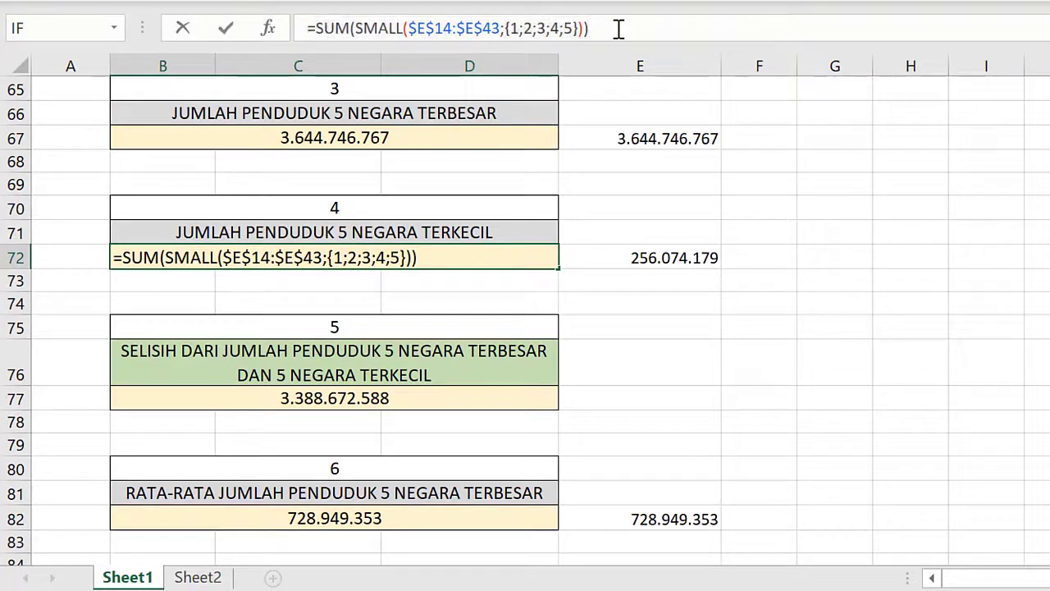
pyautogui.click(226, 29)
pyautogui.scroll(-4, 663, 333)
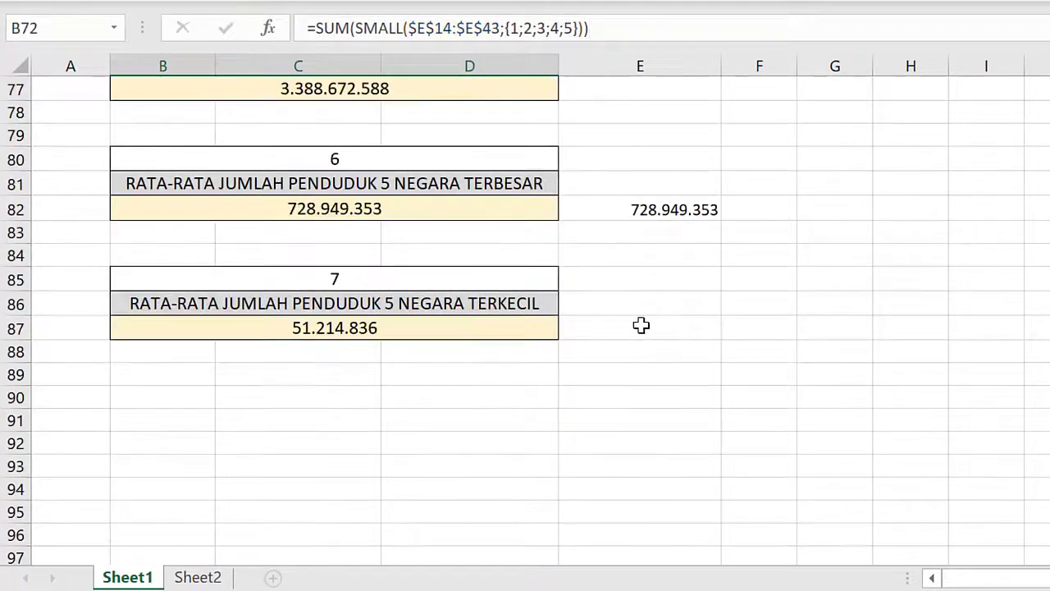
pyautogui.click(640, 326)
pyautogui.click(337, 29)
pyautogui.hotkey('ctrl', 'v')
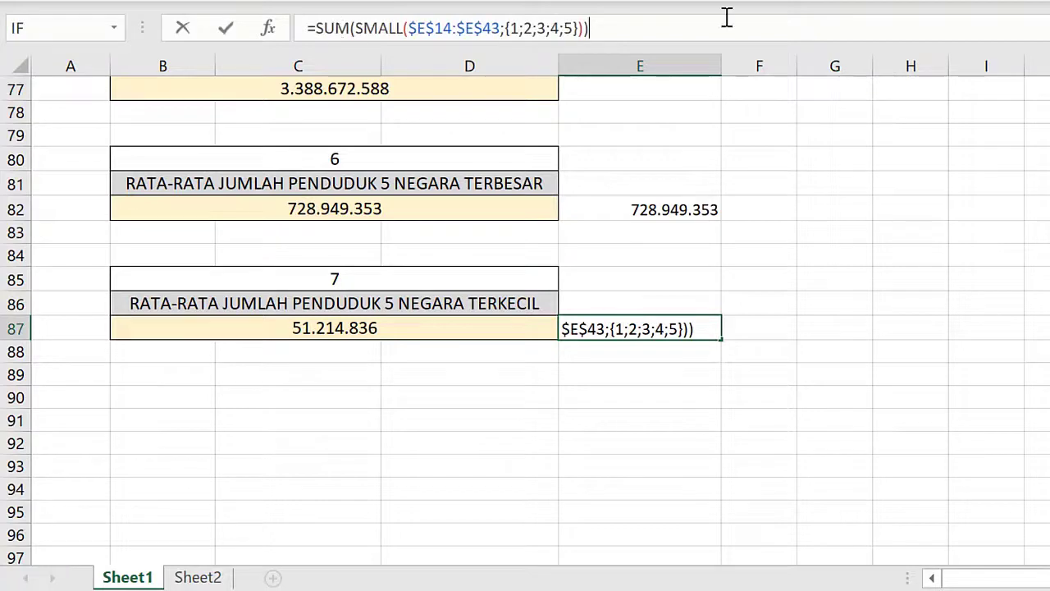
pyautogui.write('/5')
pyautogui.press('Return')
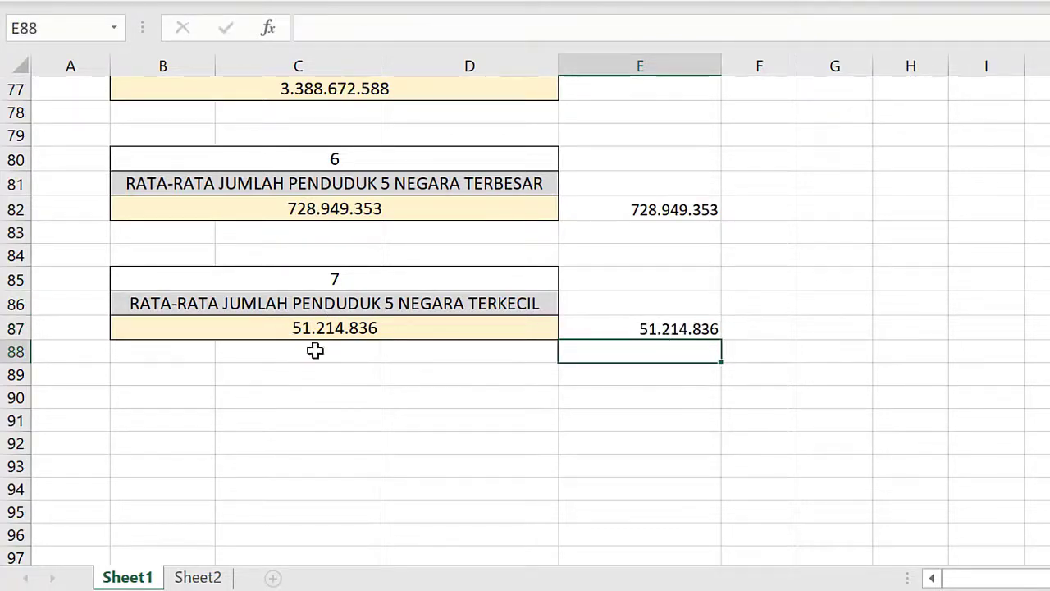